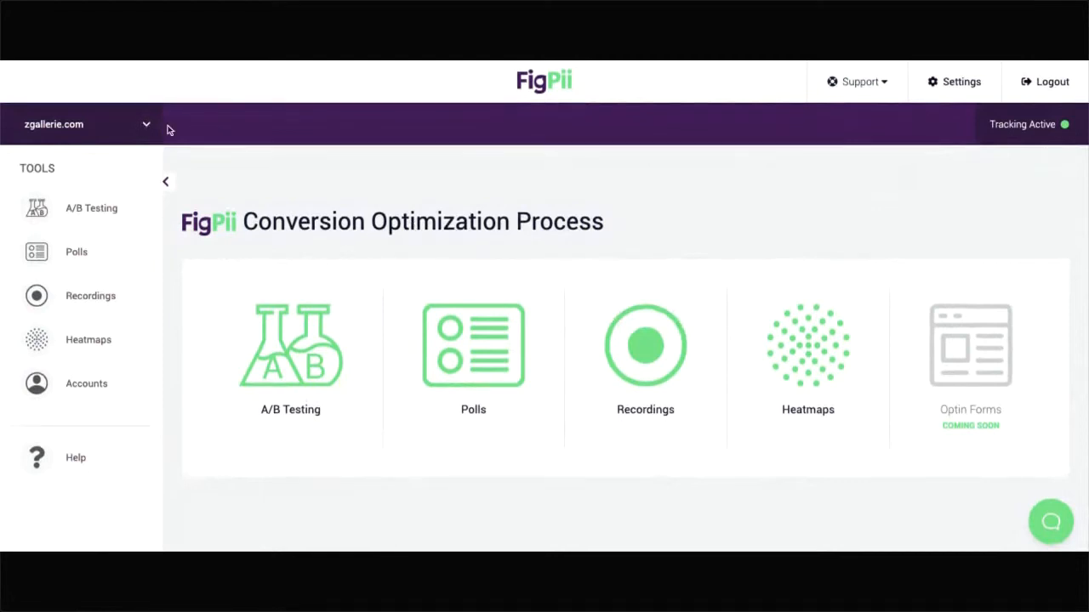
# Log out and sign back in with a different saved account's email and password
pyautogui.click(1052, 81)
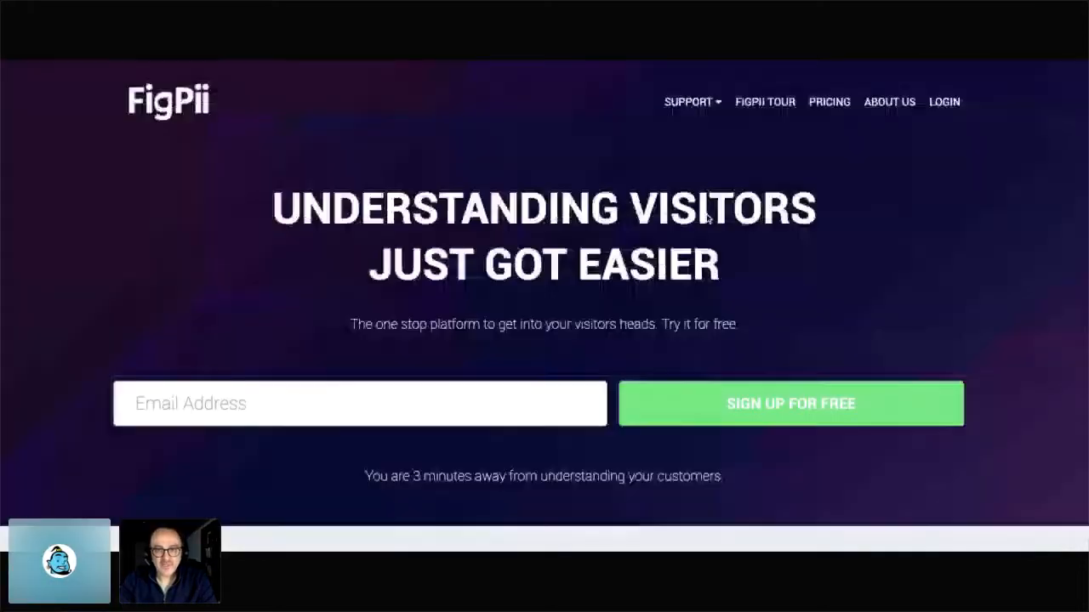
pyautogui.click(945, 105)
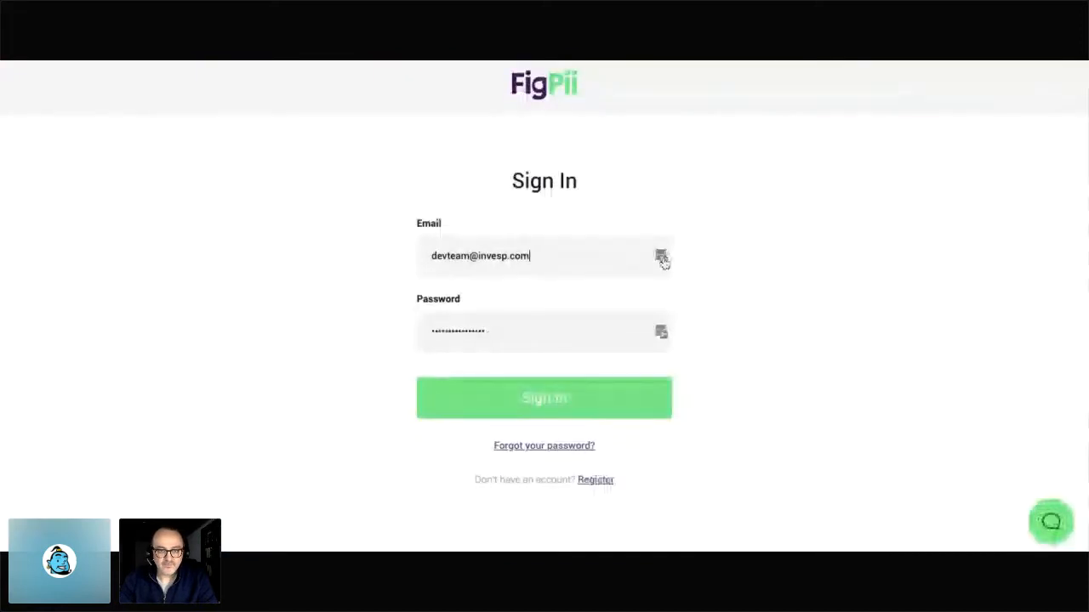
pyautogui.click(662, 258)
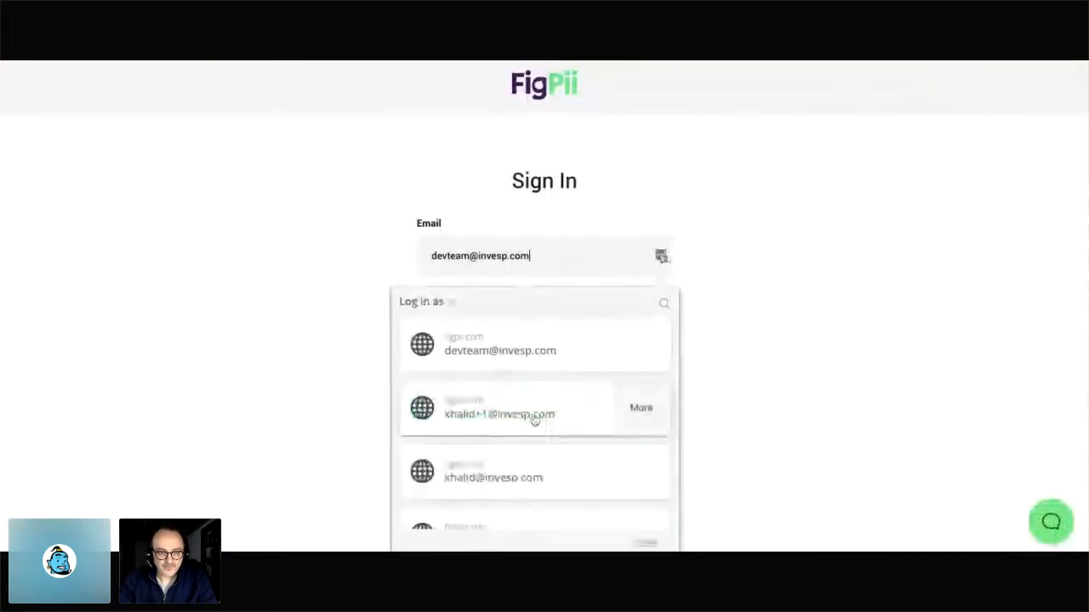
pyautogui.click(518, 477)
pyautogui.click(515, 415)
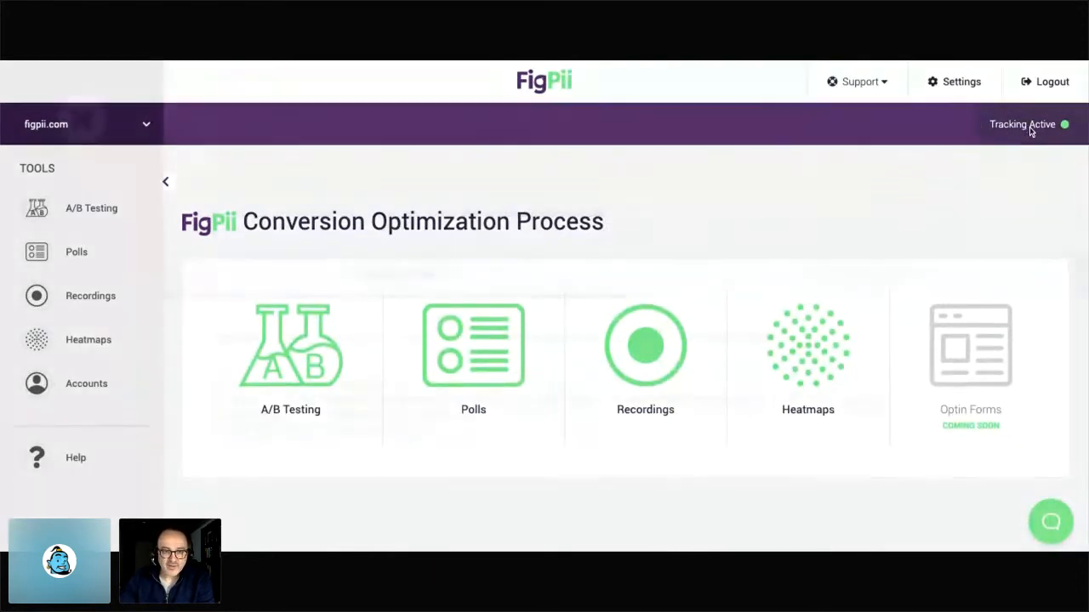
# Examine the figpii.com tracking code snippet by highlighting its script lines, and close the tracking details
pyautogui.click(1029, 127)
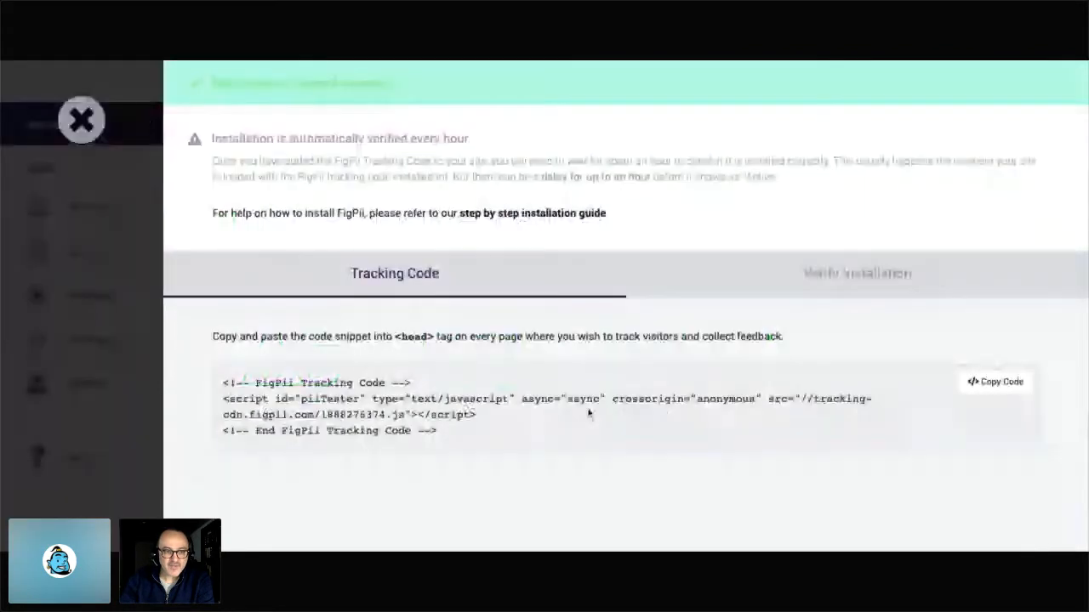
pyautogui.moveTo(223, 398)
pyautogui.mouseDown()
pyautogui.moveTo(464, 432)
pyautogui.moveTo(222, 380)
pyautogui.mouseUp()
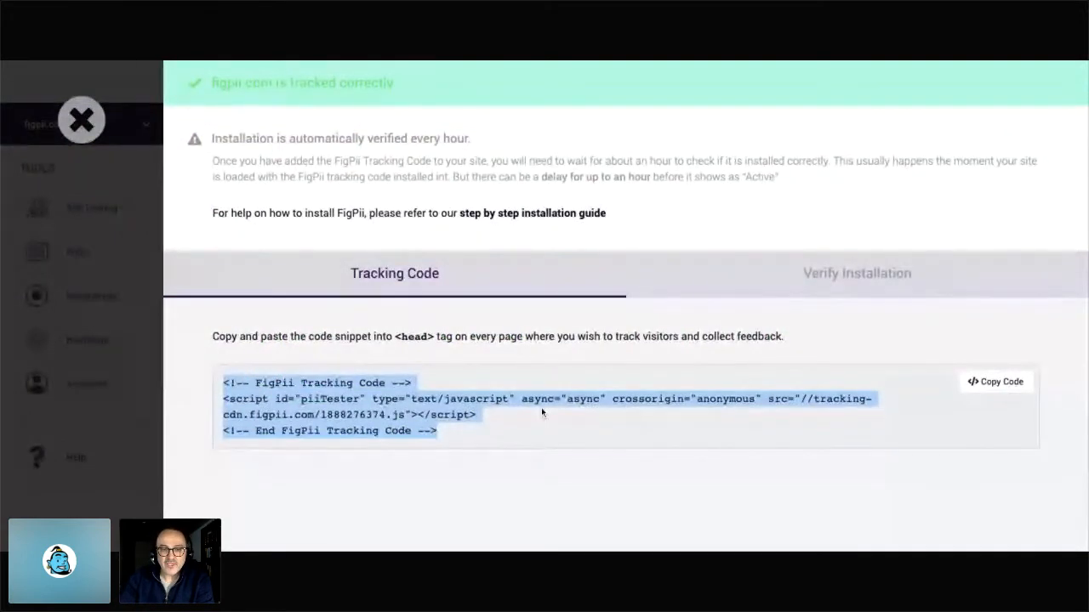
pyautogui.tripleClick(570, 399)
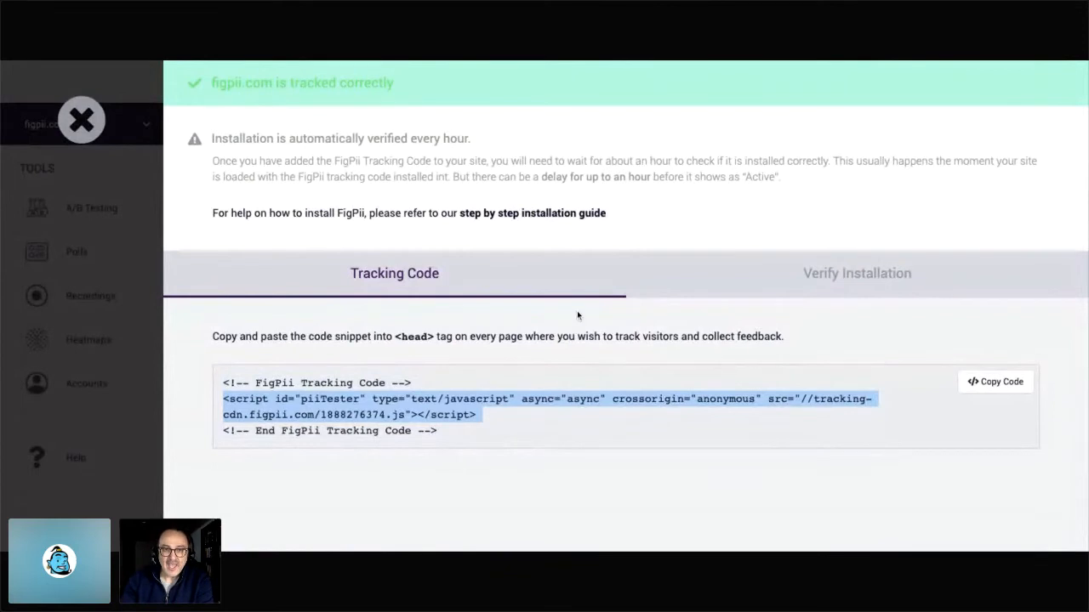
pyautogui.tripleClick(619, 409)
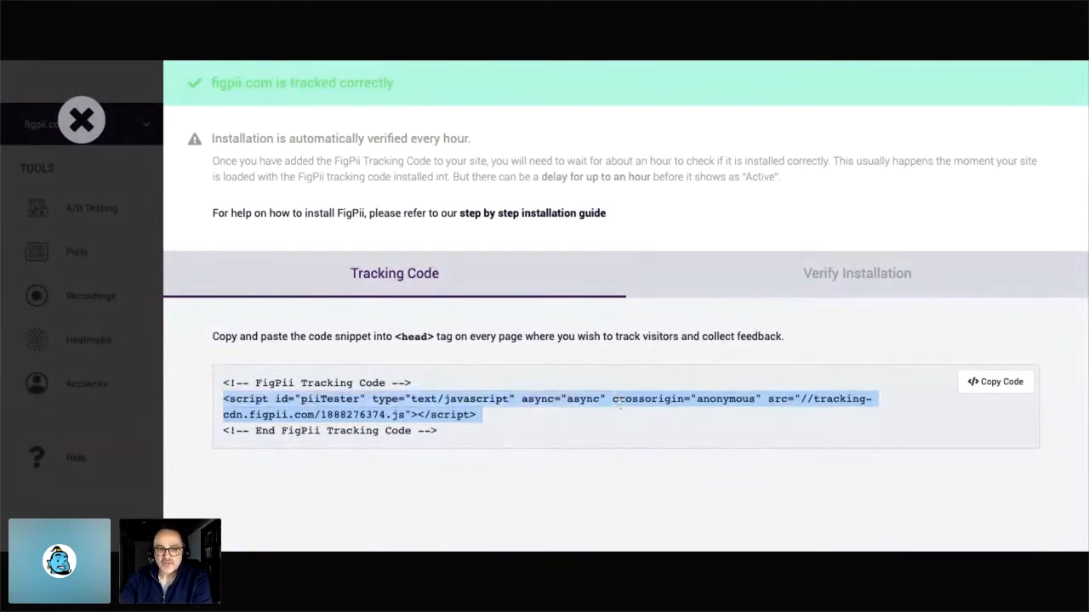
pyautogui.click(600, 425)
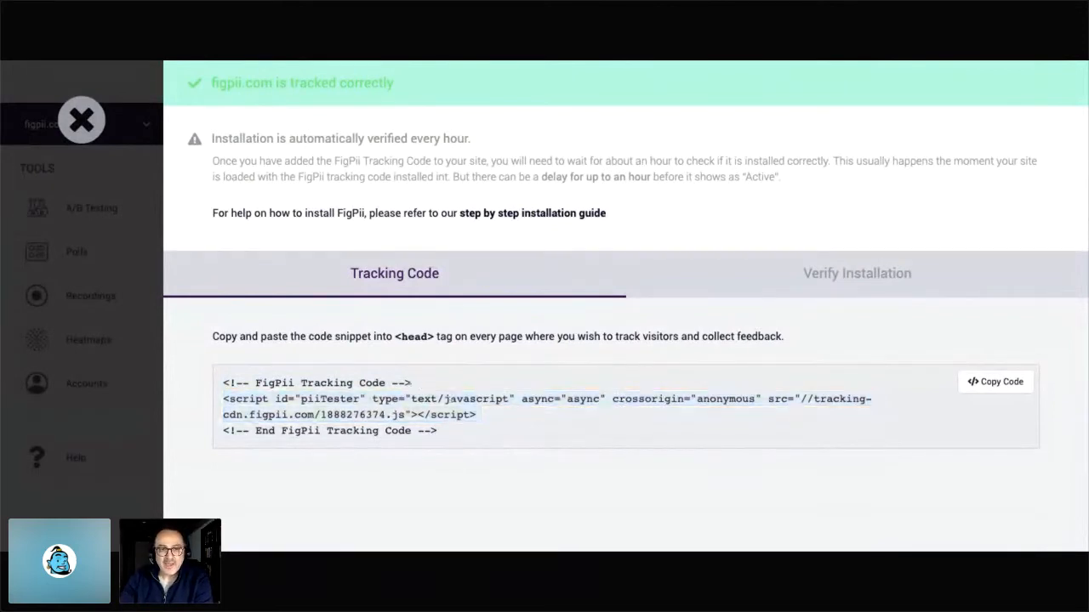
pyautogui.moveTo(444, 436); pyautogui.dragTo(222, 383)
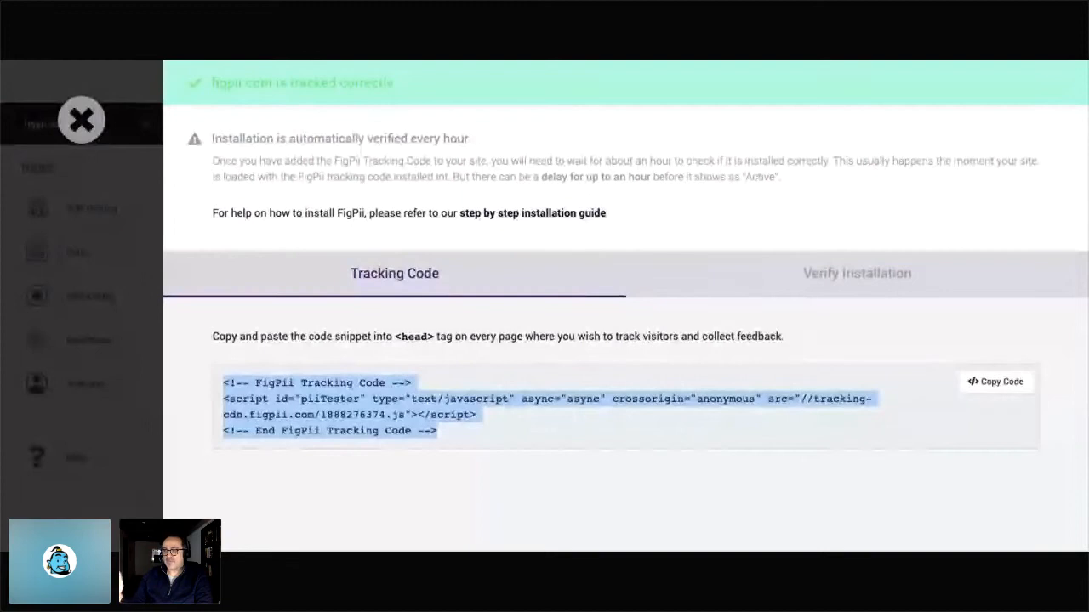
pyautogui.click(81, 120)
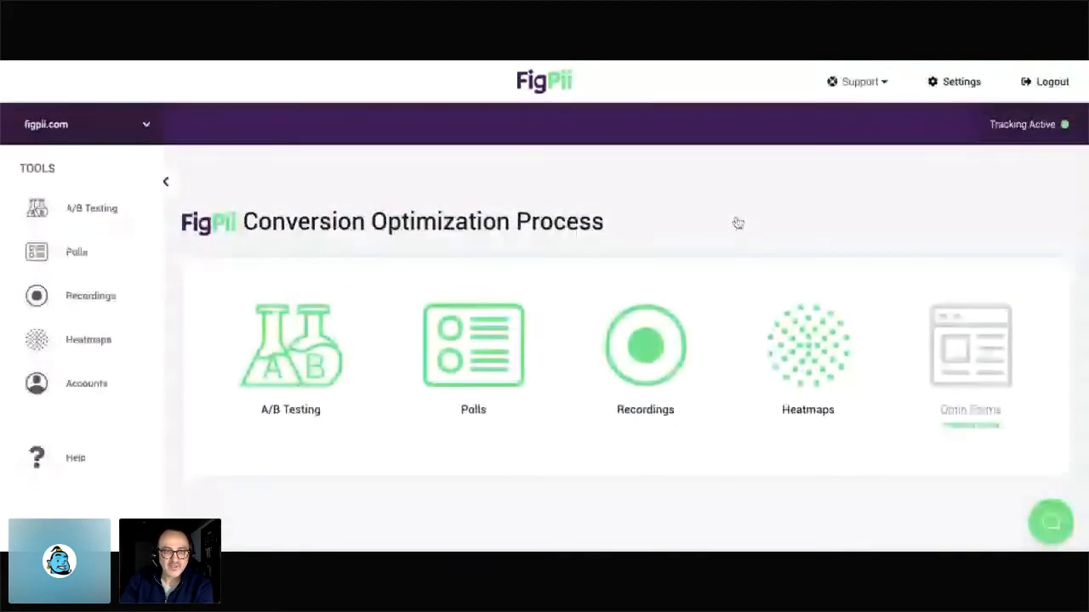
# Create a new A/B testing experiment and name it "My first AB test"
pyautogui.click(301, 404)
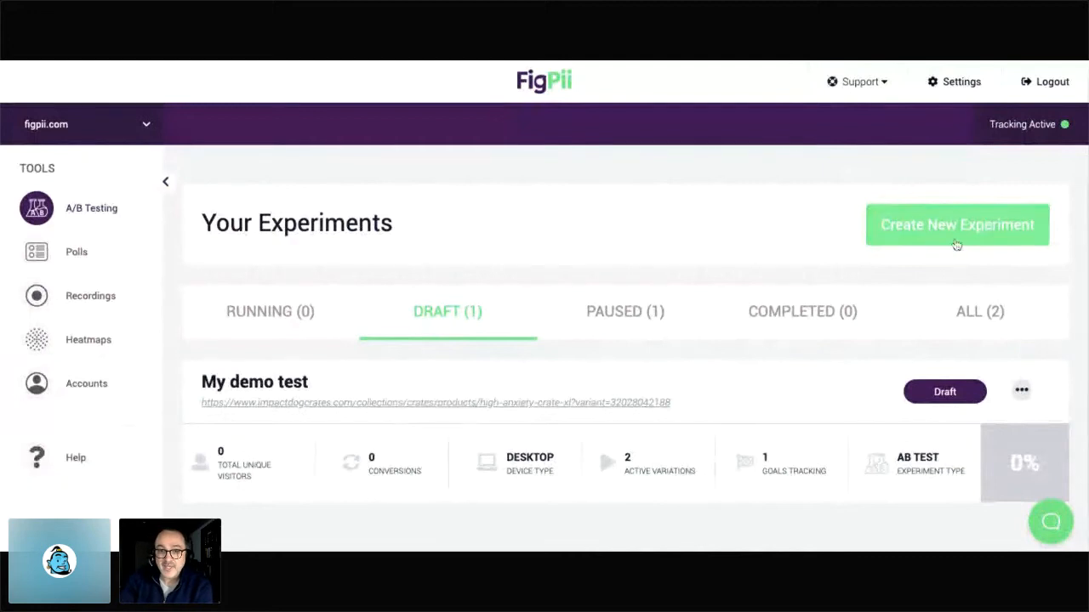
pyautogui.click(953, 227)
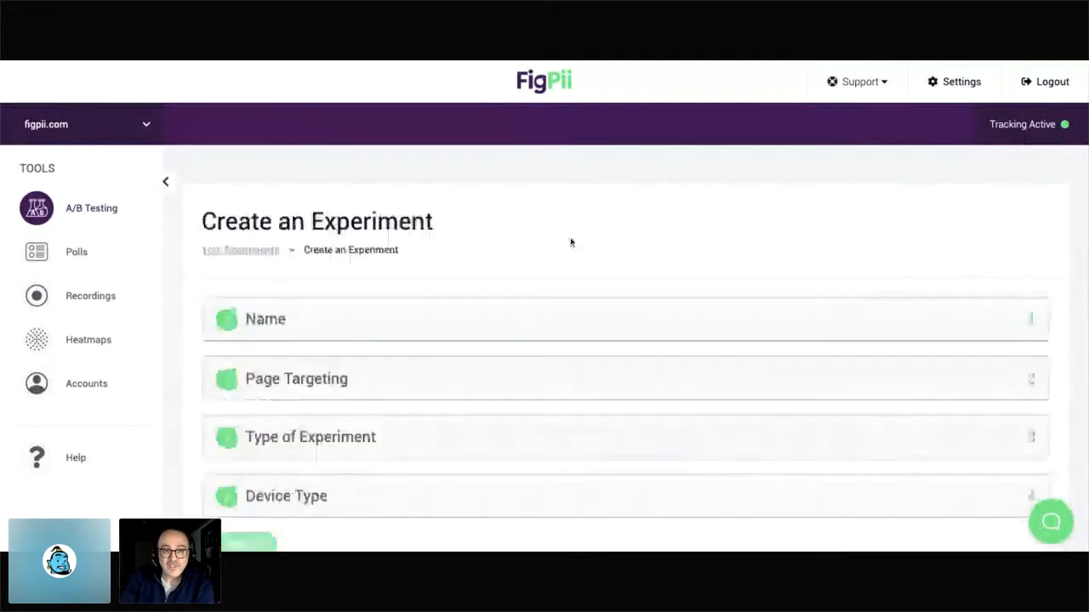
pyautogui.scroll(-3, 570, 242)
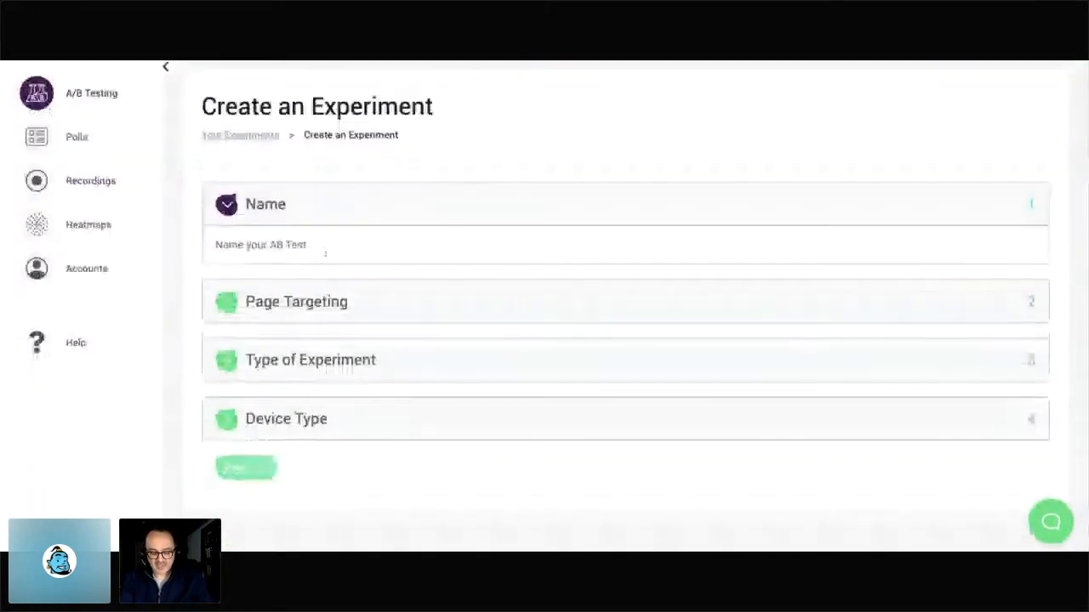
pyautogui.click(325, 252)
pyautogui.write('My fir')
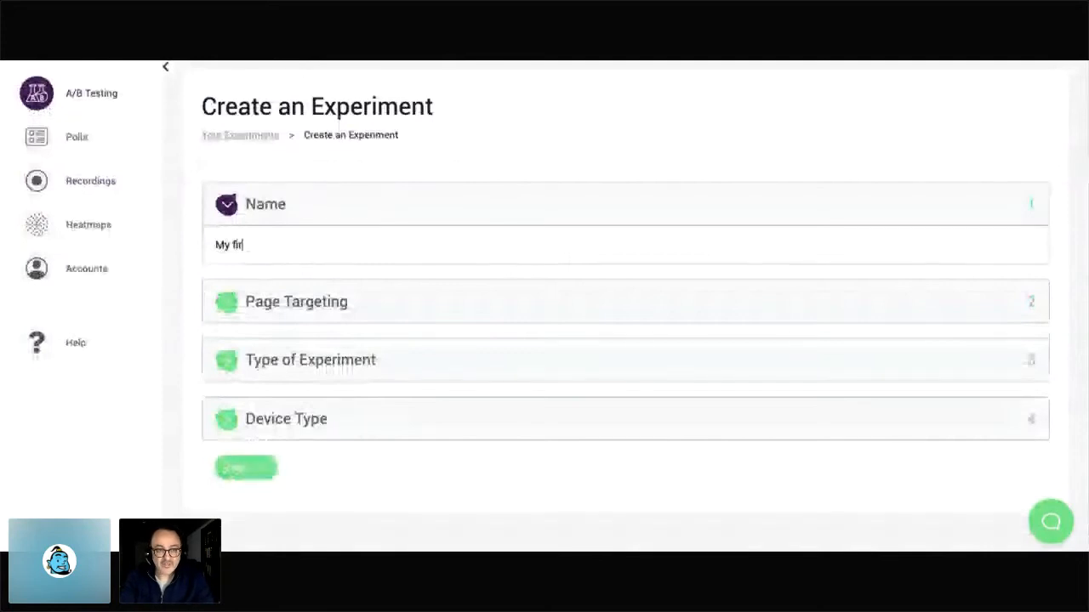
pyautogui.write('st AB')
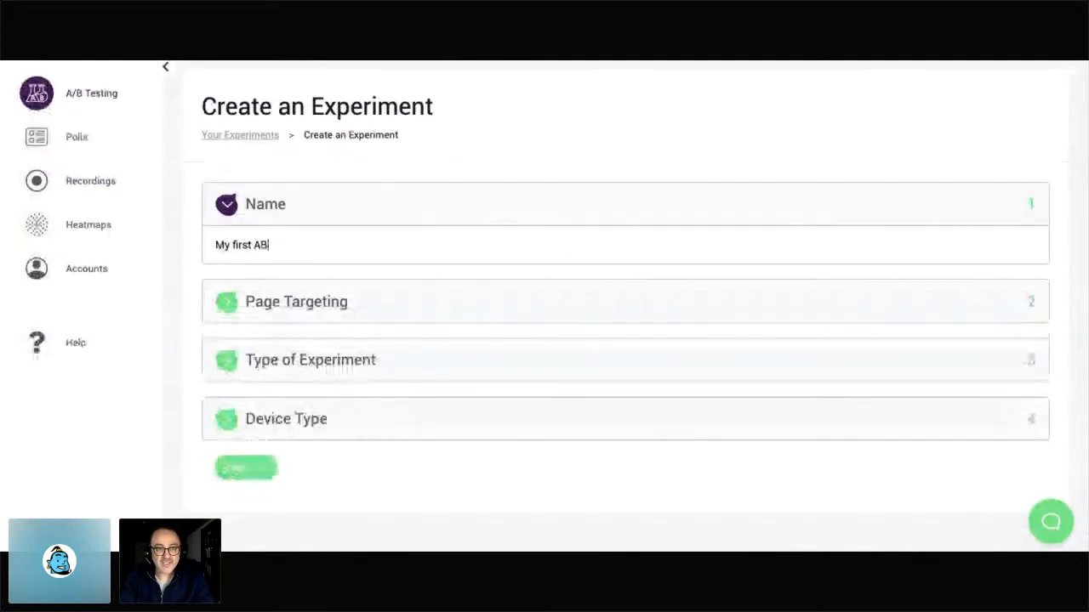
pyautogui.write(' test')
pyautogui.click(389, 309)
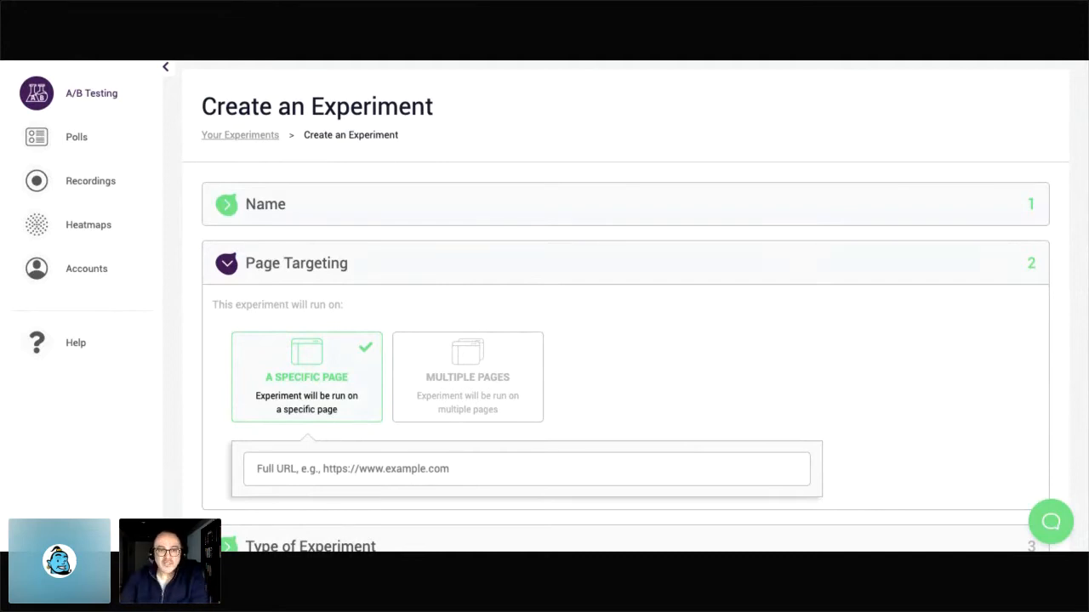
pyautogui.click(467, 377)
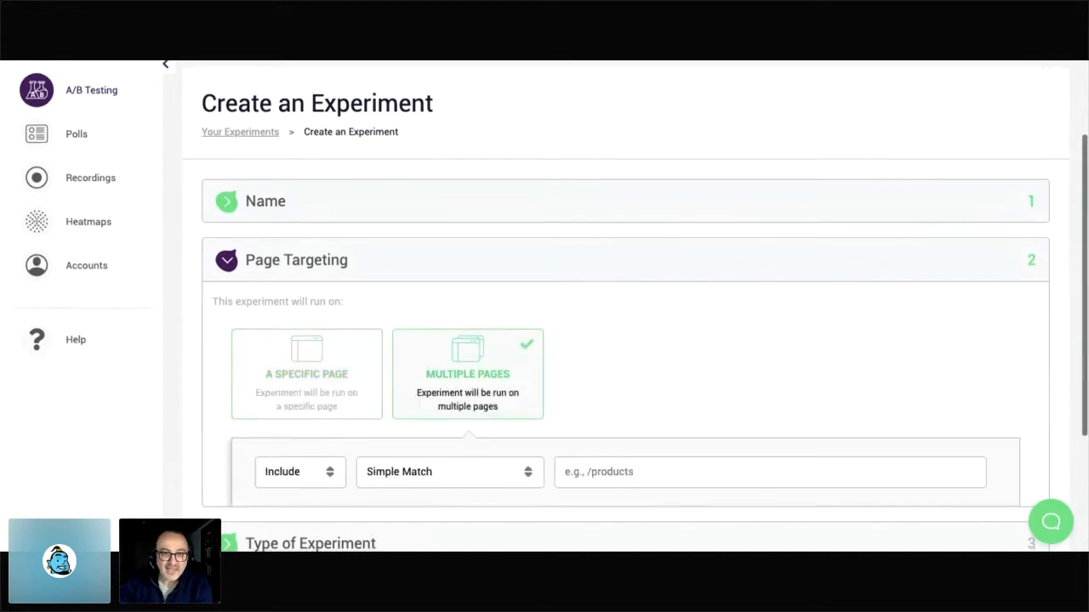
pyautogui.scroll(-3, 647, 320)
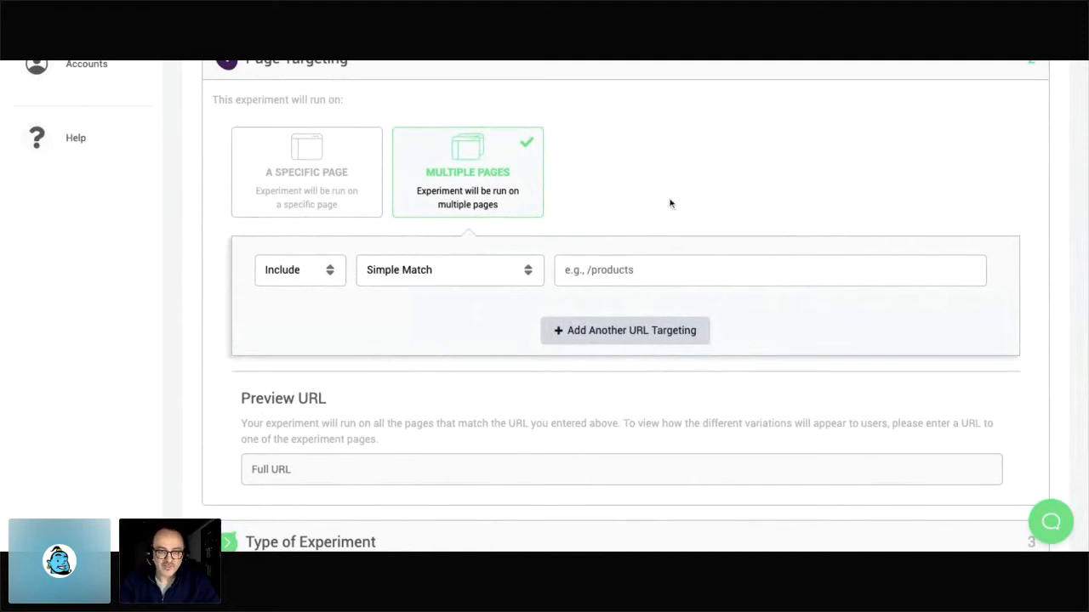
pyautogui.click(339, 182)
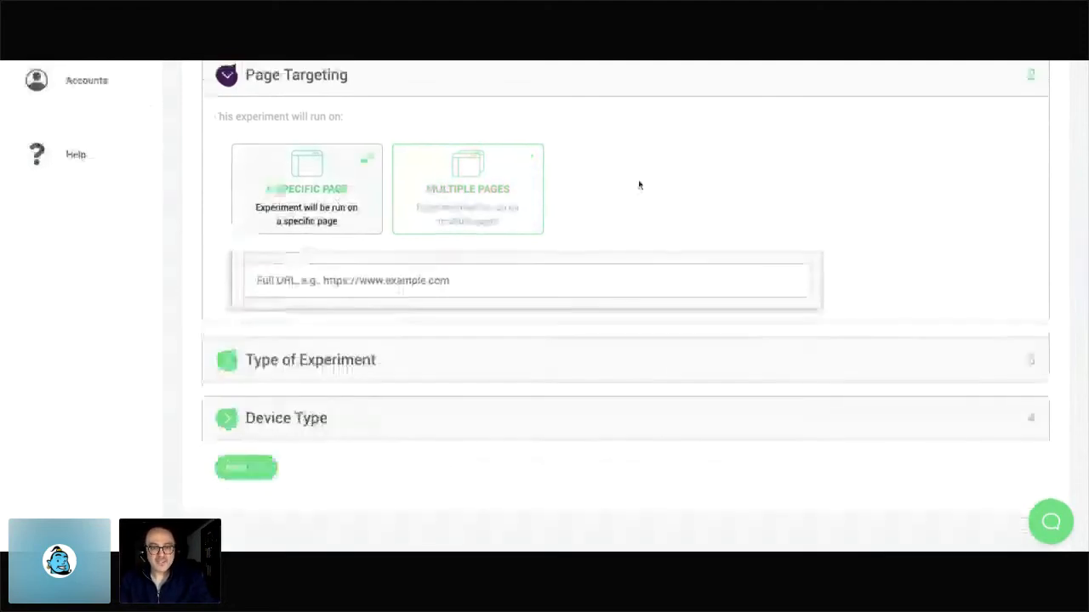
pyautogui.write('http:/')
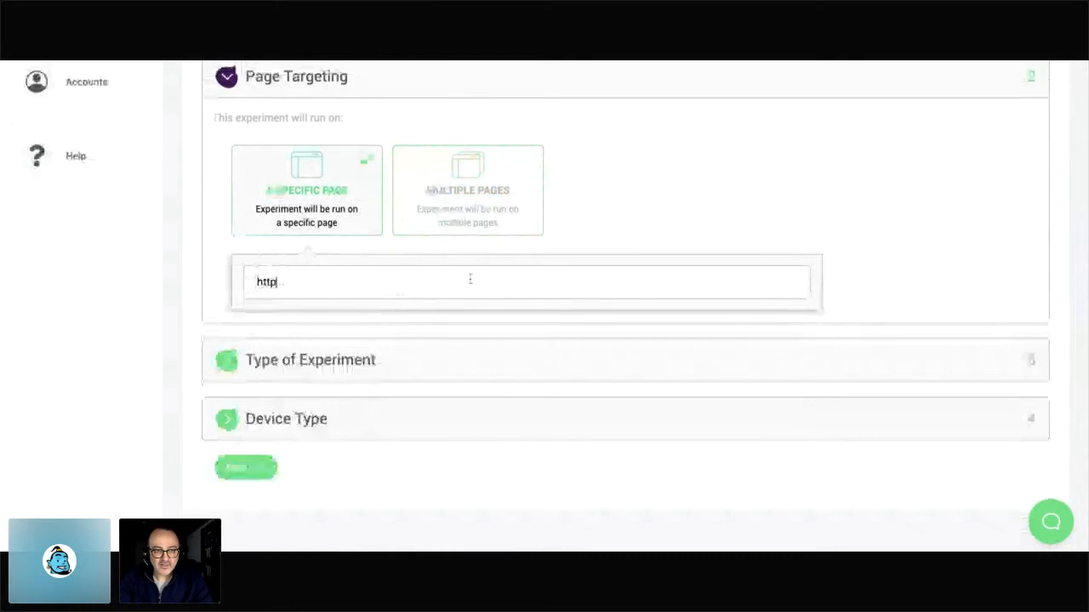
pyautogui.press('BackSpace')
pyautogui.press('BackSpace')
pyautogui.write('s:')
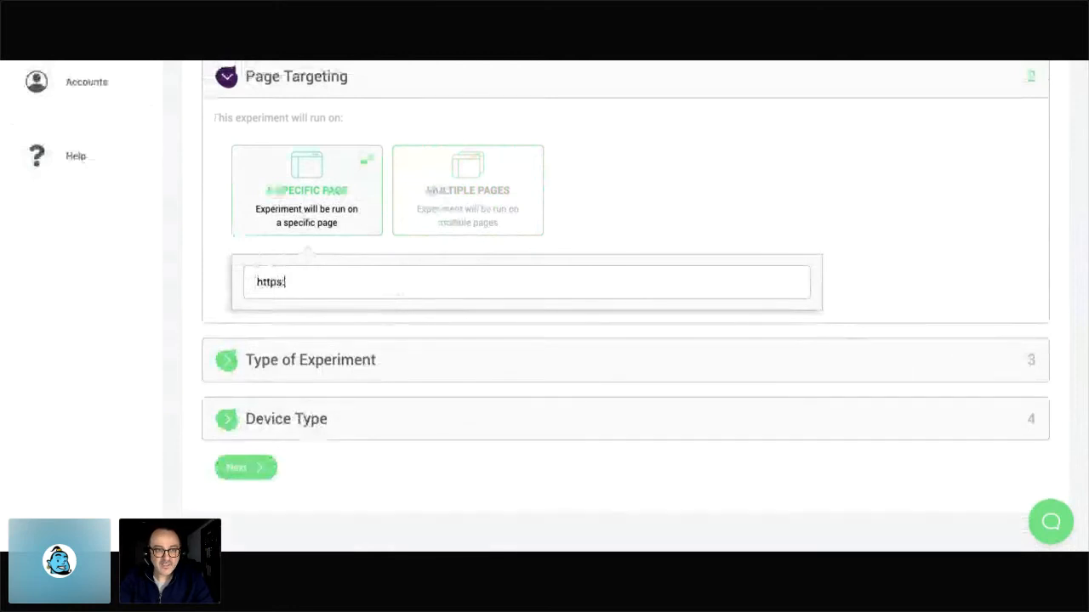
pyautogui.write('/')
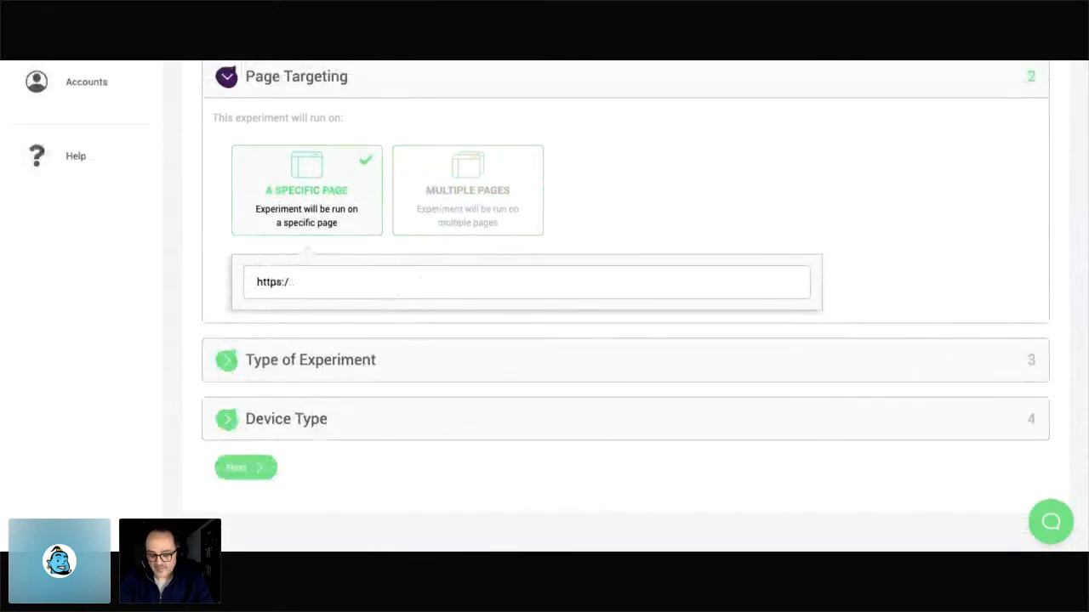
pyautogui.write('/figpii.com')
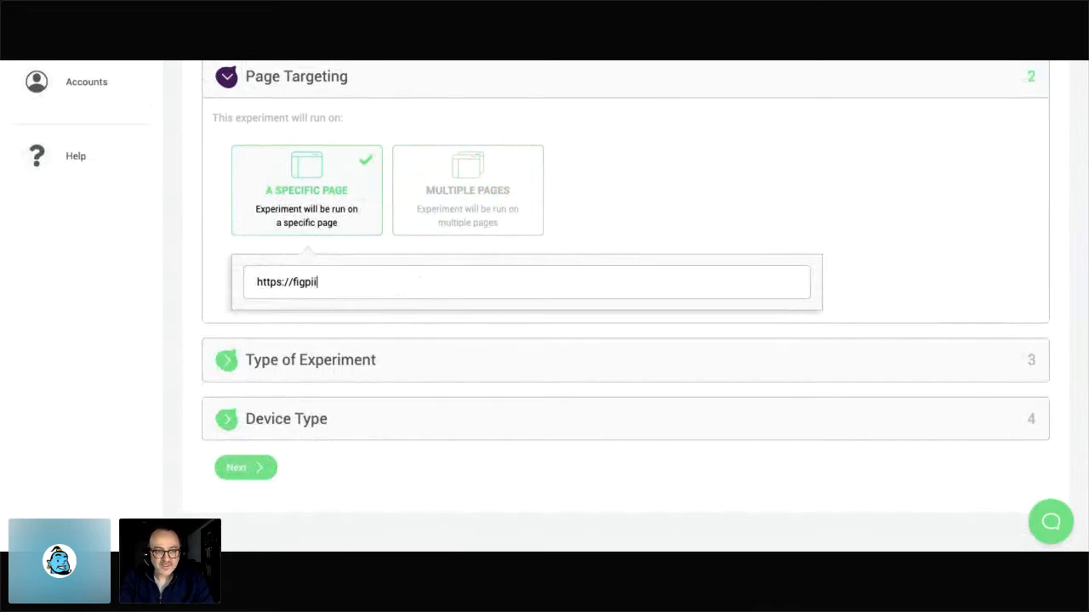
pyautogui.click(293, 282)
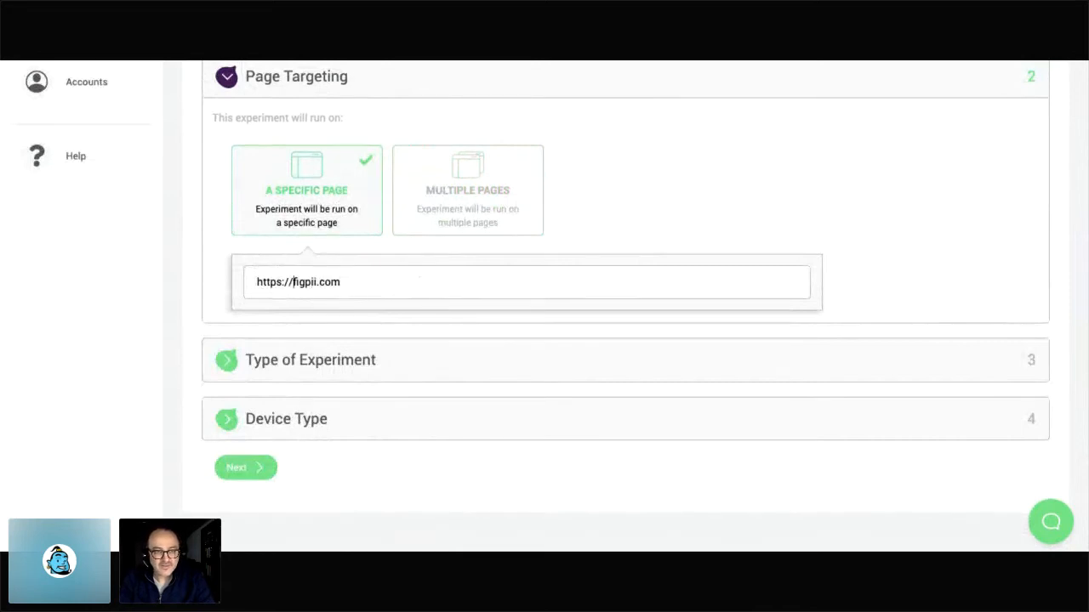
pyautogui.write('www.')
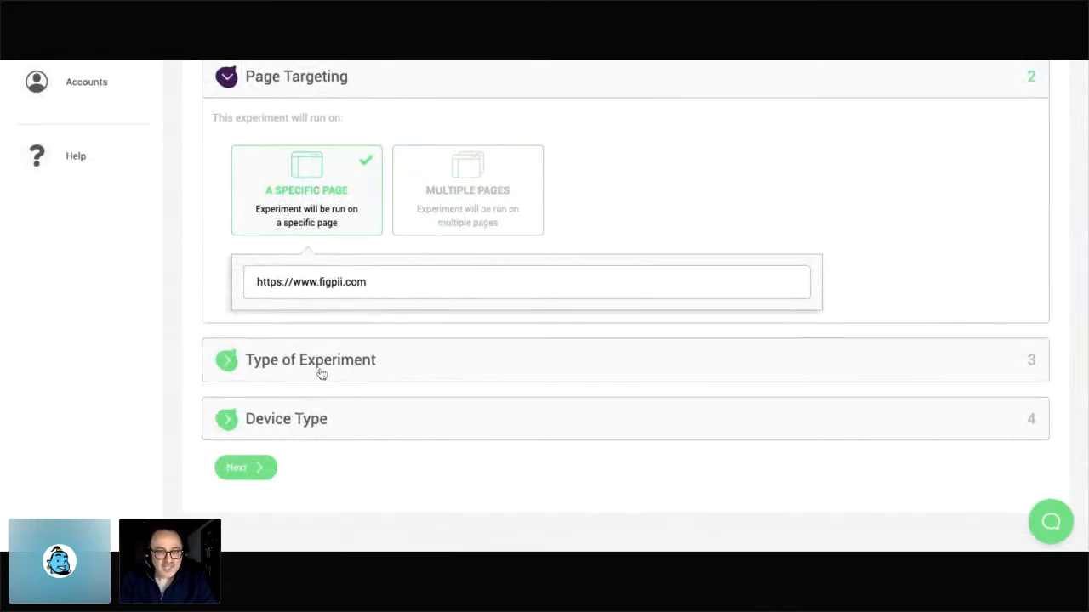
# Keep AB Test as the experiment type, set the device type to Desktop, and continue to the variation editor
pyautogui.click(522, 365)
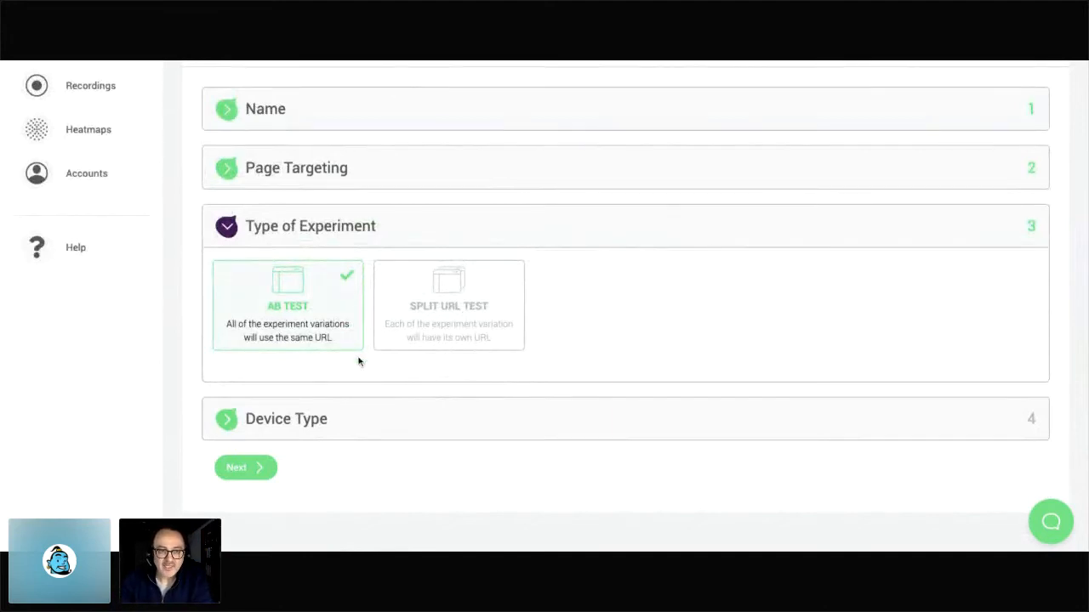
pyautogui.click(479, 428)
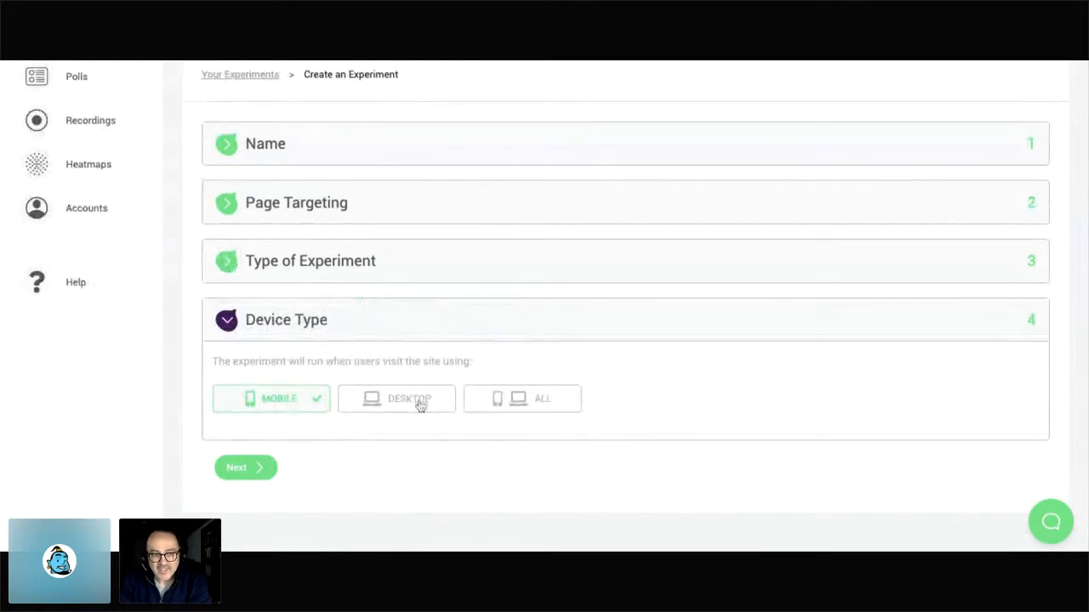
pyautogui.click(431, 401)
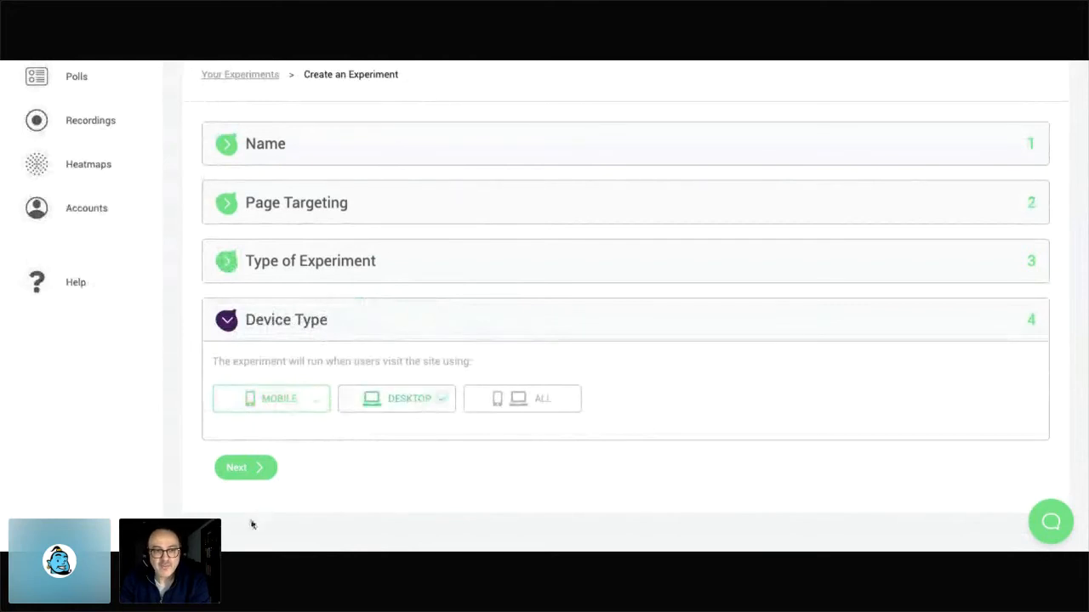
pyautogui.click(253, 472)
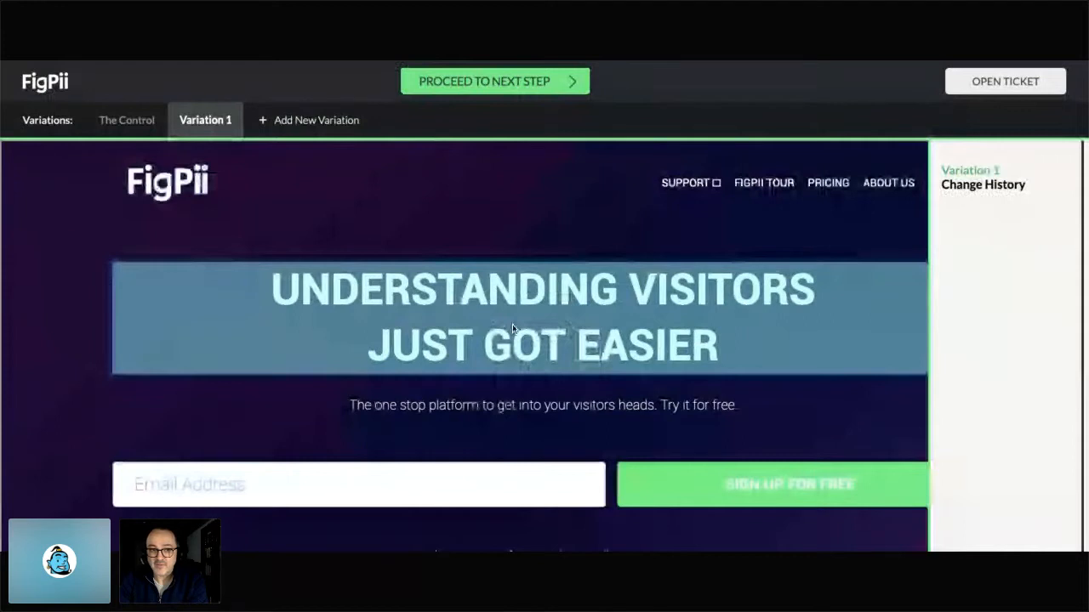
# Examine the element editing options for the homepage's headline block and header bar, and close them without making a change
pyautogui.click(512, 324)
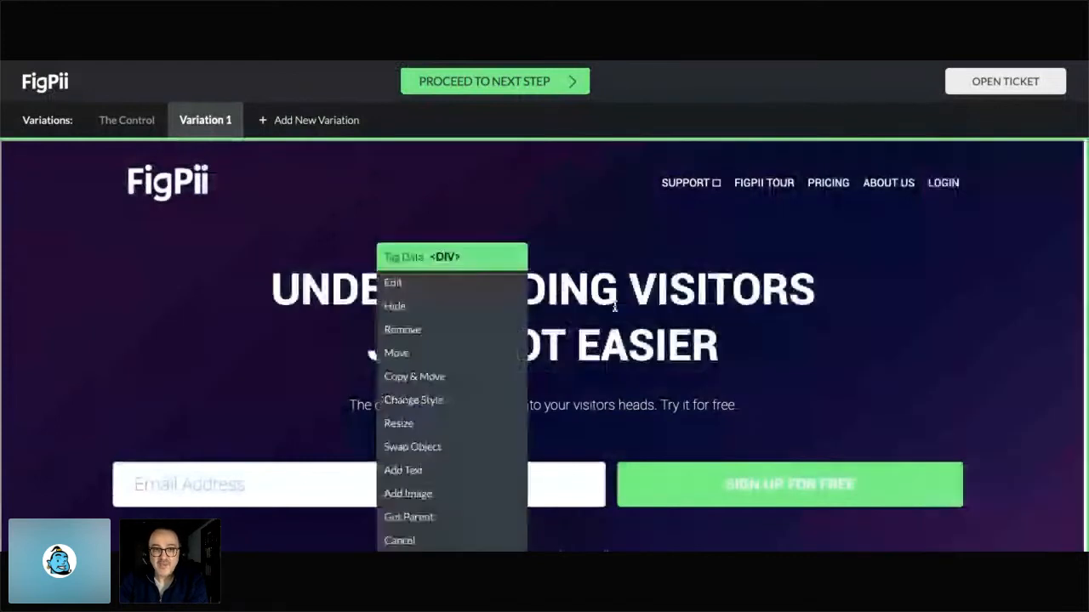
pyautogui.click(483, 331)
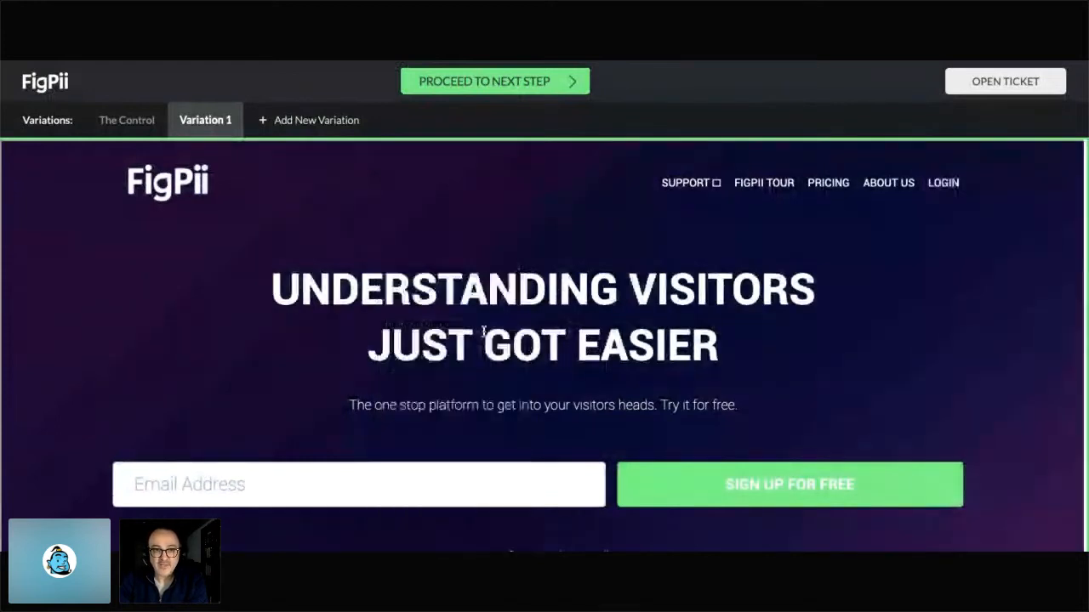
pyautogui.click(483, 331)
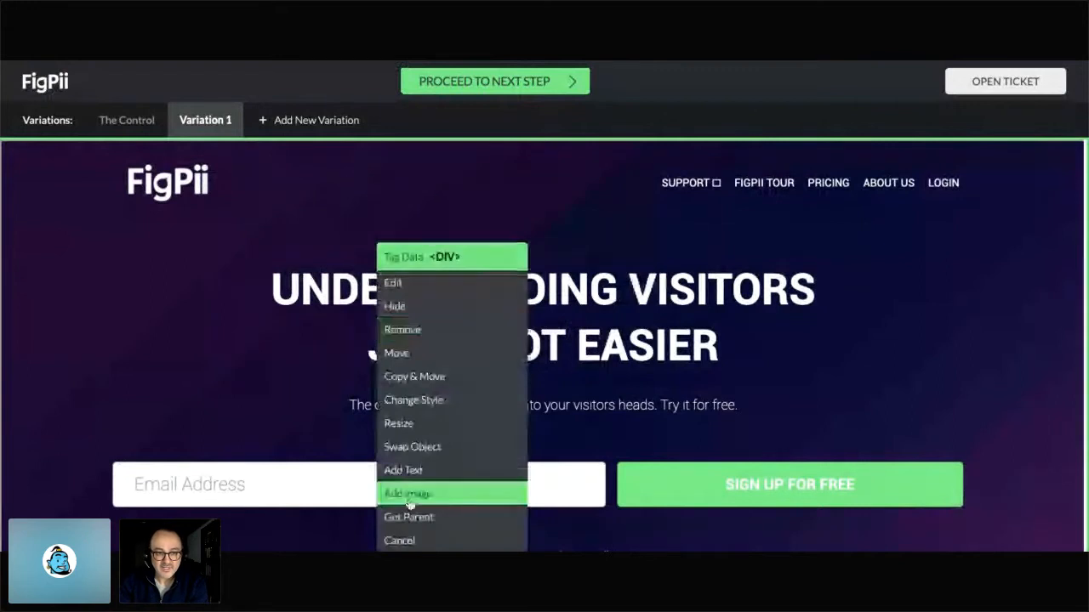
pyautogui.click(414, 541)
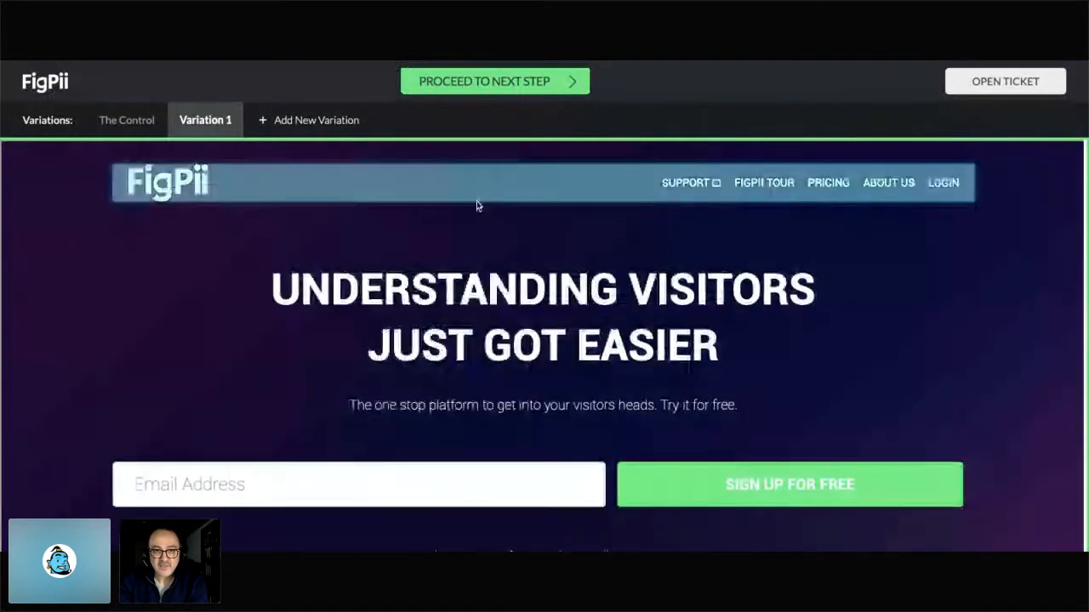
pyautogui.click(477, 205)
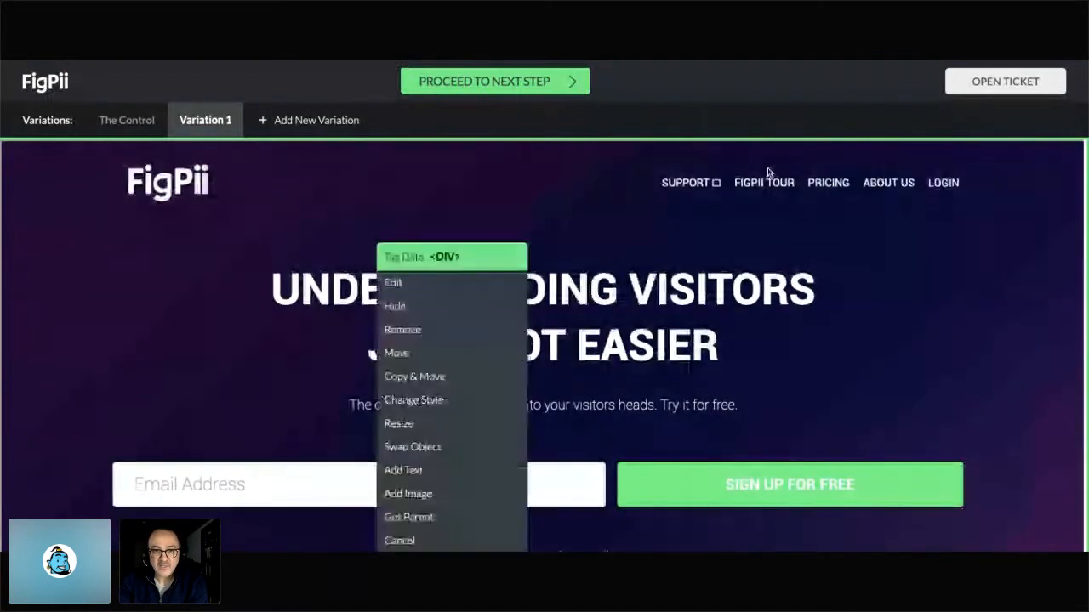
pyautogui.click(400, 540)
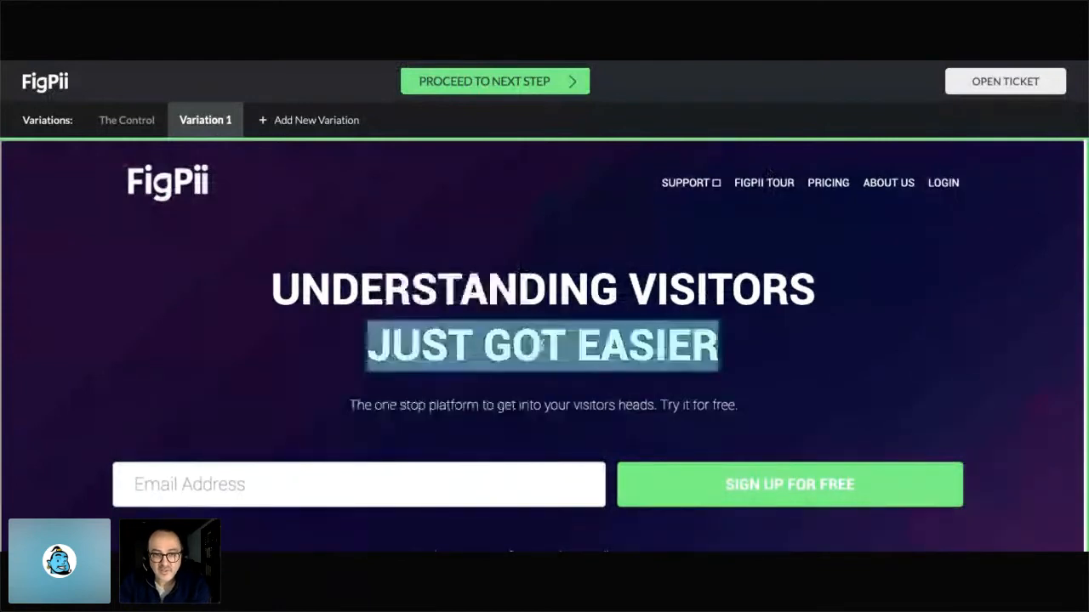
# Take the headline's second line "JUST GOT EASIER" out of Variation 1, leaving the subheading's editing options unused
pyautogui.click(775, 335)
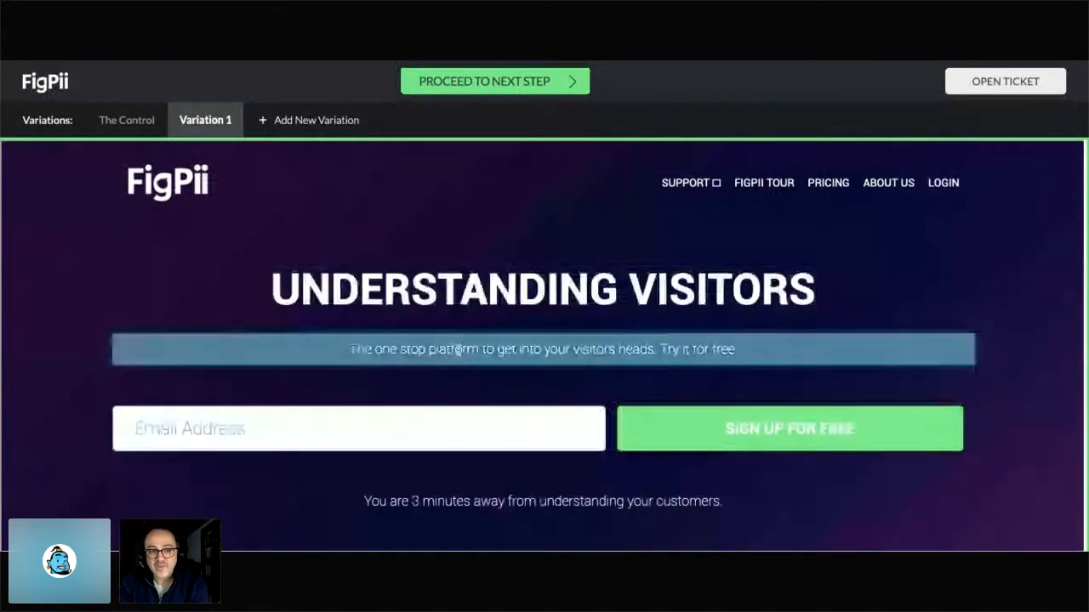
pyautogui.click(551, 345)
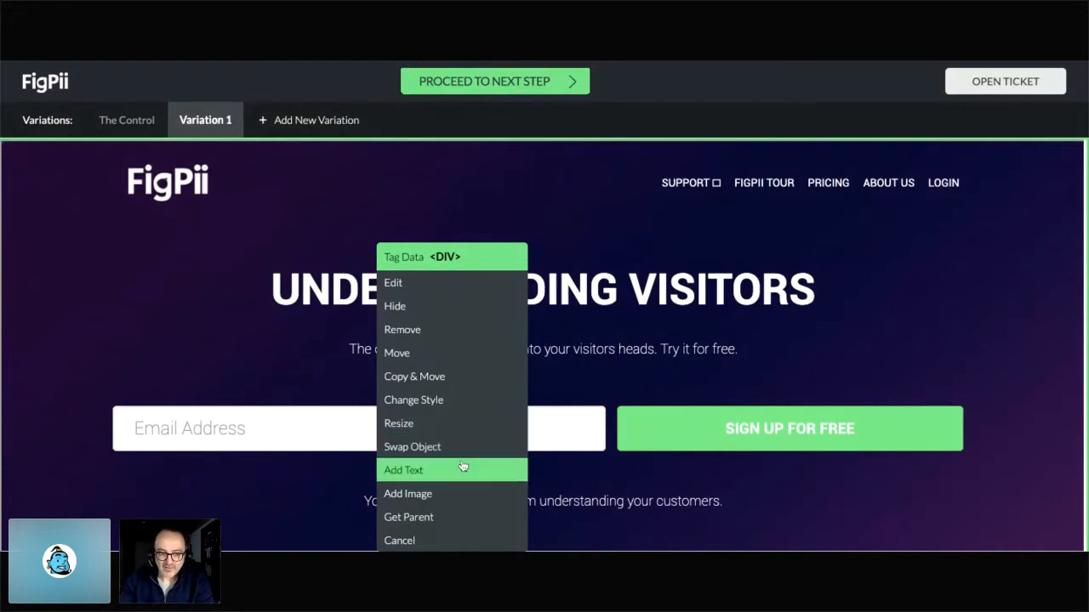
pyautogui.click(475, 545)
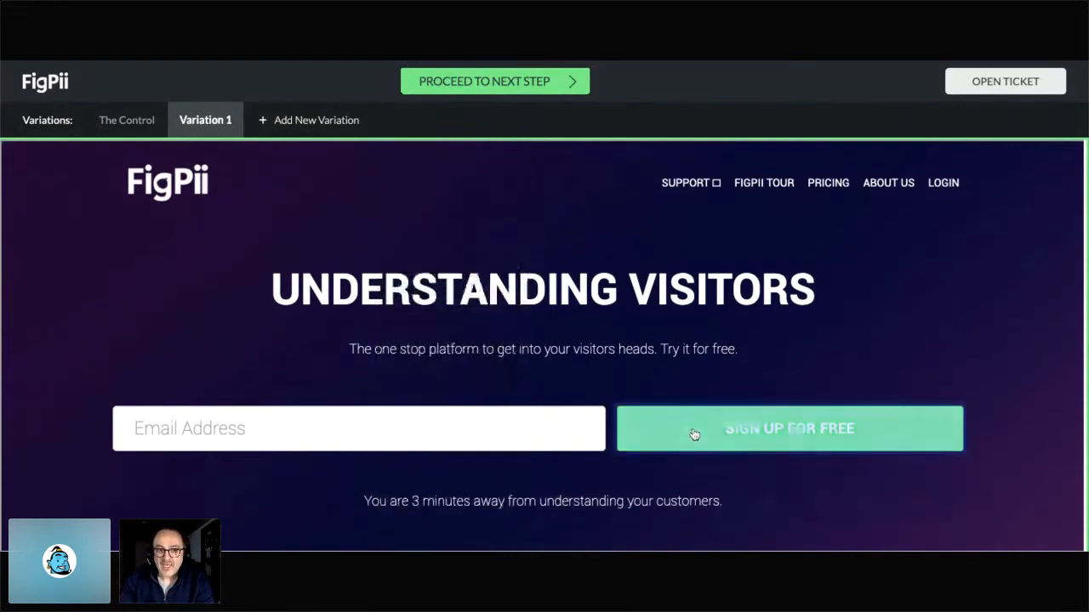
# Review the options for Variation 1, inspect its custom CSS and JavaScript editor, and close it without adding code
pyautogui.moveTo(211, 109)
pyautogui.click(207, 130)
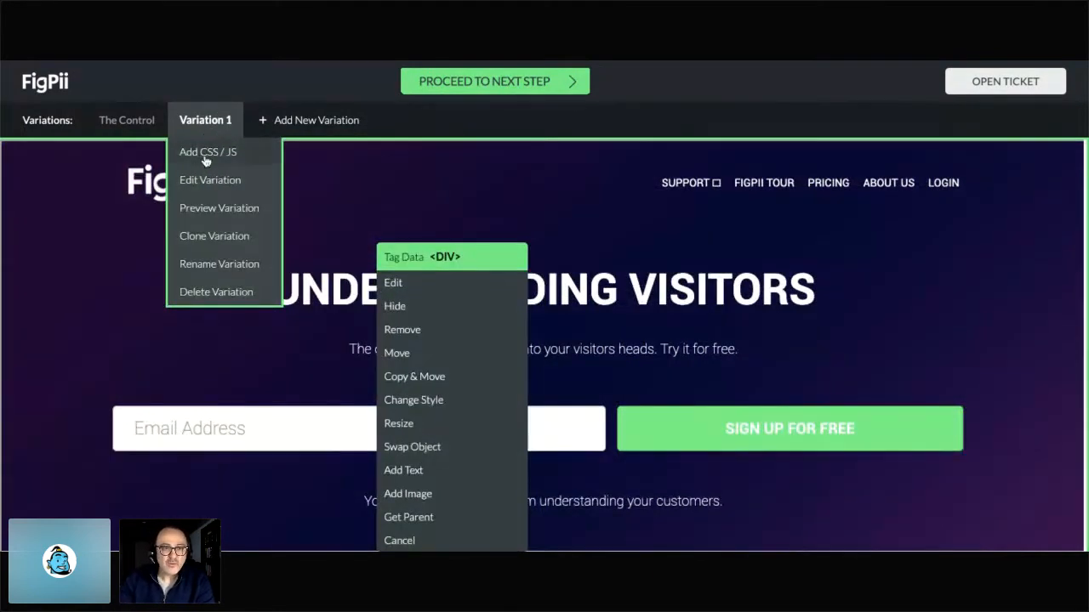
pyautogui.click(400, 541)
pyautogui.moveTo(208, 123)
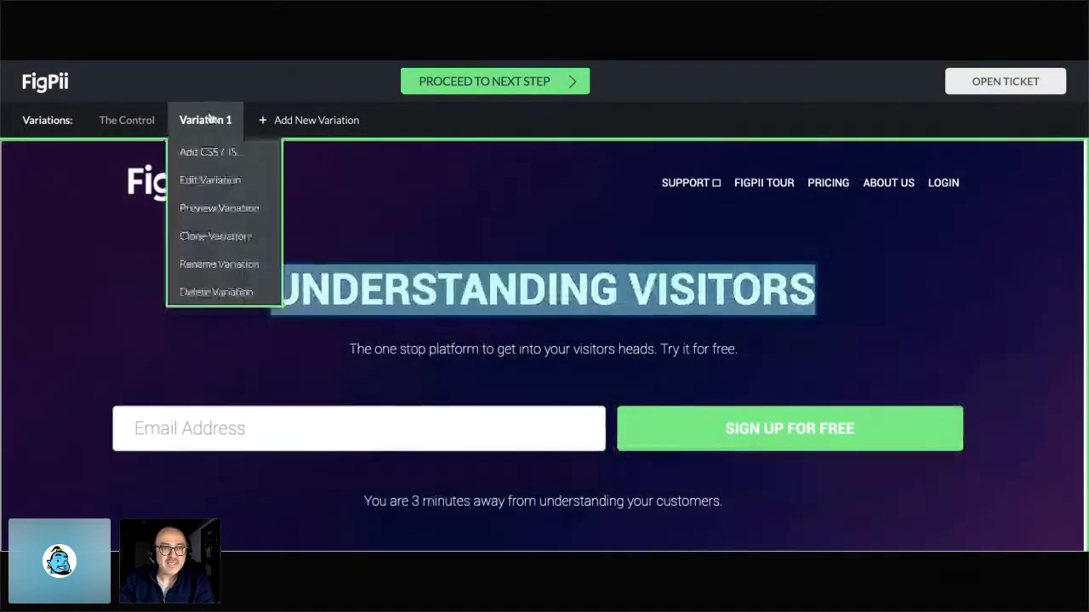
pyautogui.click(210, 153)
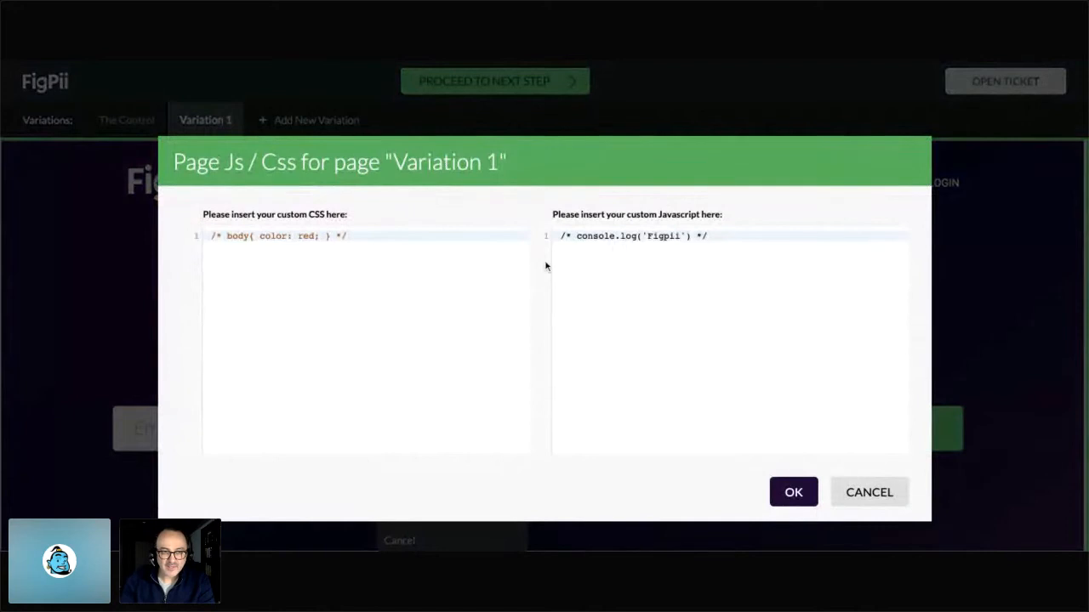
pyautogui.click(879, 494)
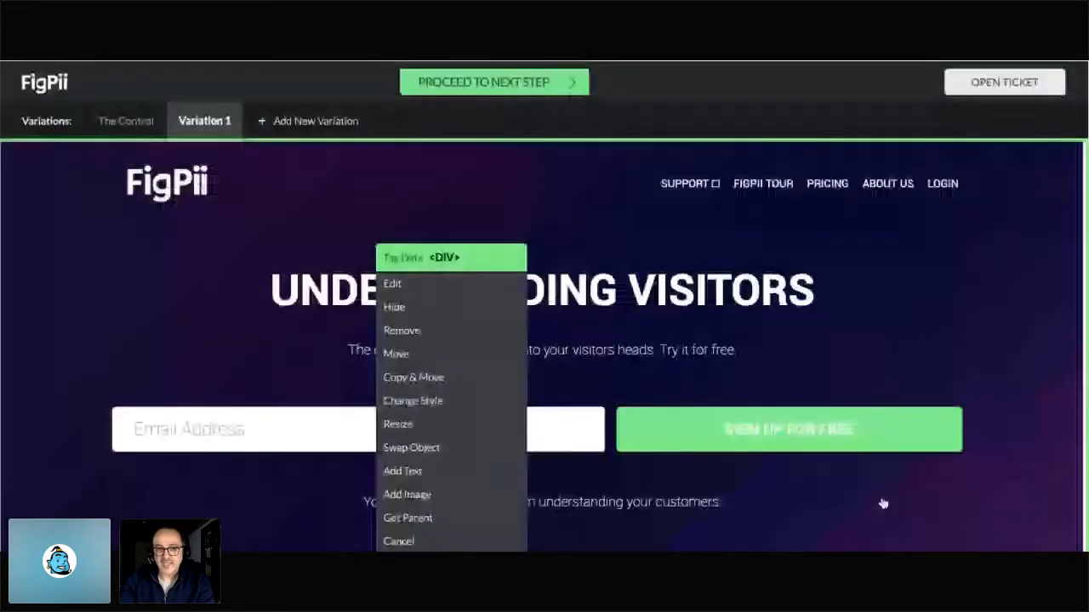
pyautogui.click(434, 542)
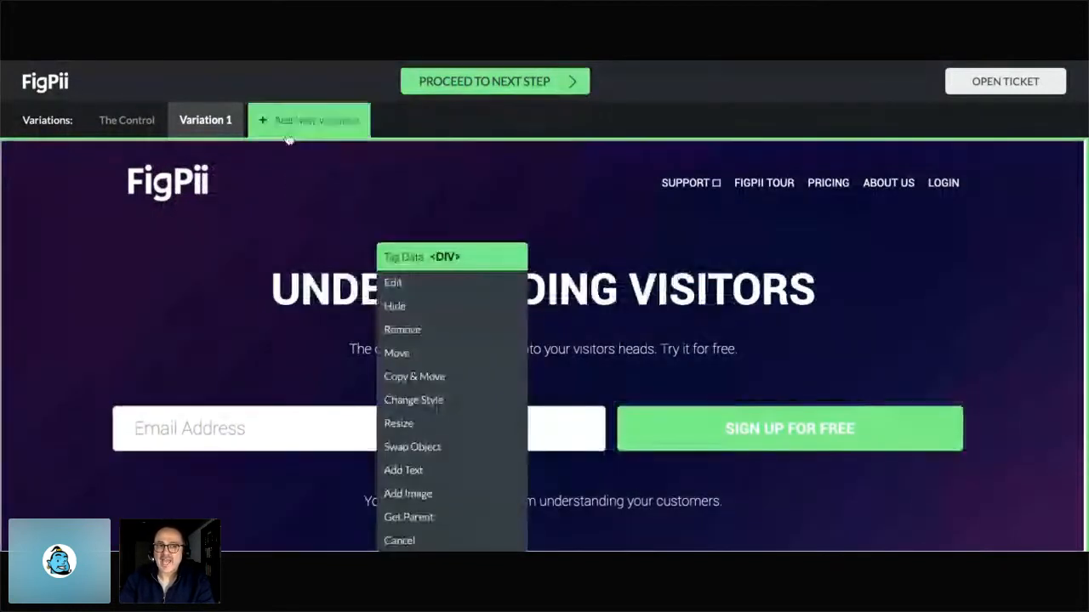
# Add another variation to the experiment and proceed to the final review
pyautogui.click(315, 124)
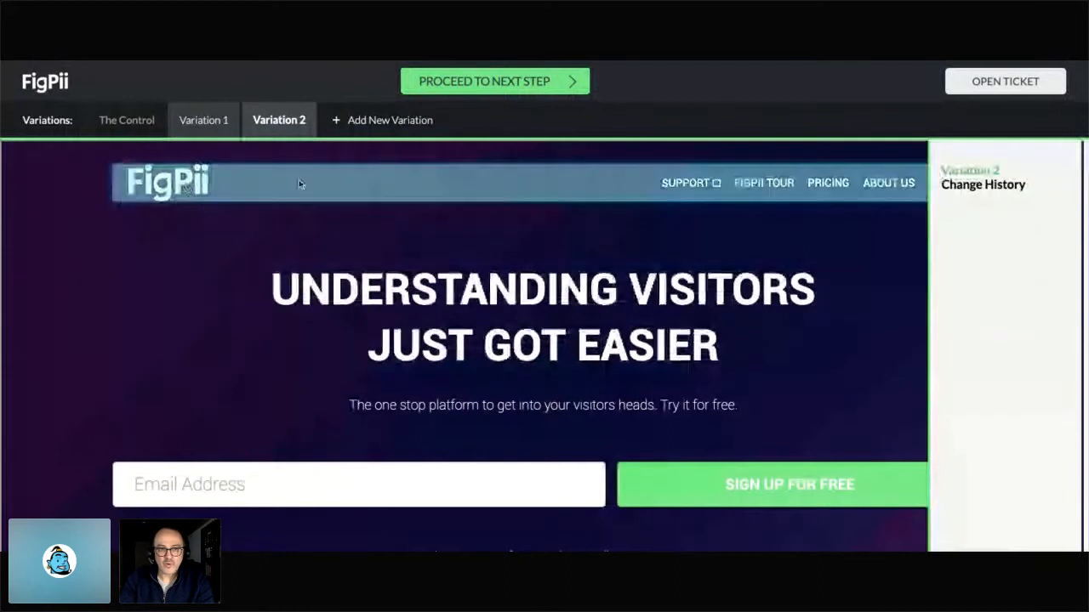
pyautogui.click(510, 187)
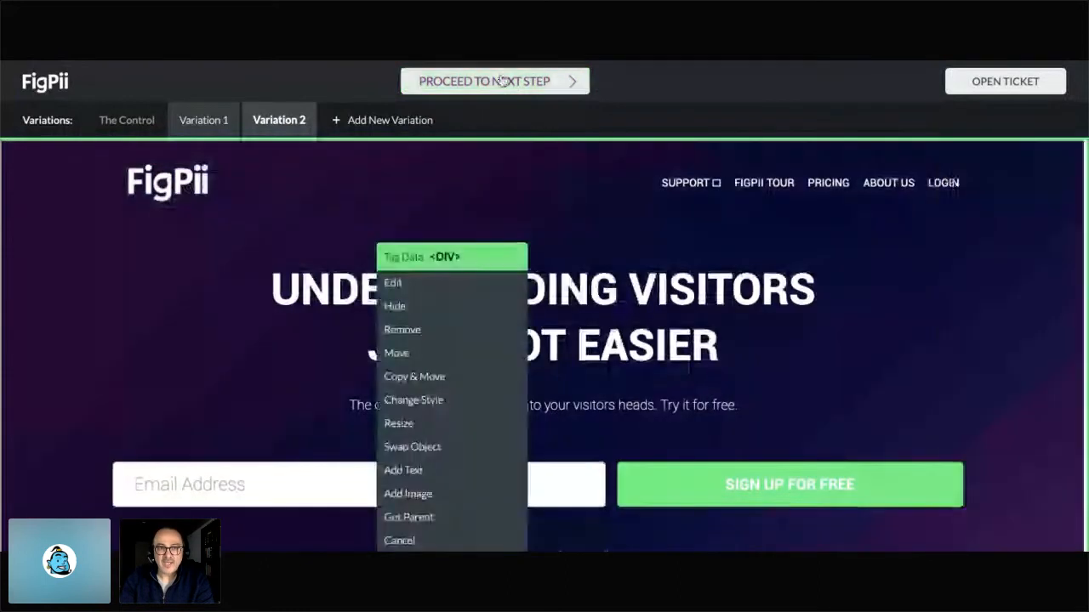
pyautogui.click(502, 81)
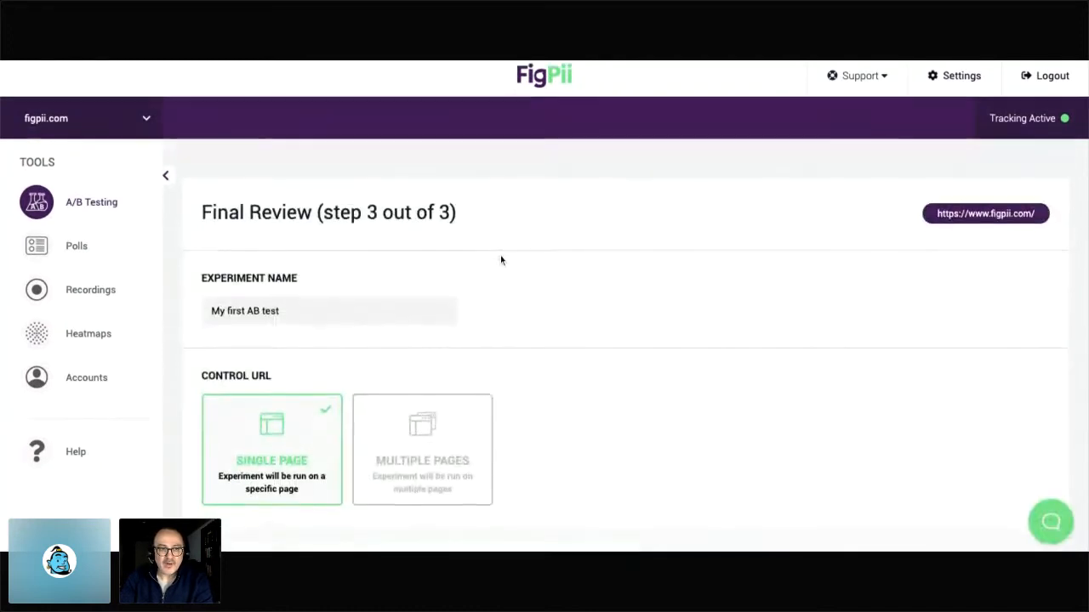
# Review the experiment's final settings and examine the general advanced settings for visitor type, device, minimum conversions and confidence level
pyautogui.scroll(-1, 500, 255)
pyautogui.scroll(-5, 597, 289)
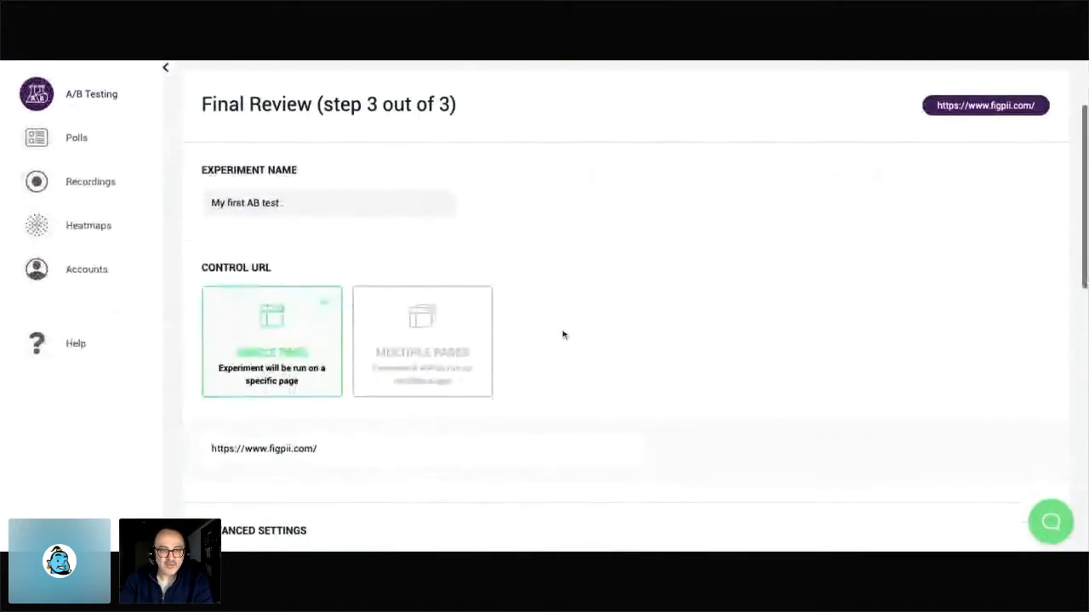
pyautogui.scroll(-2, 502, 349)
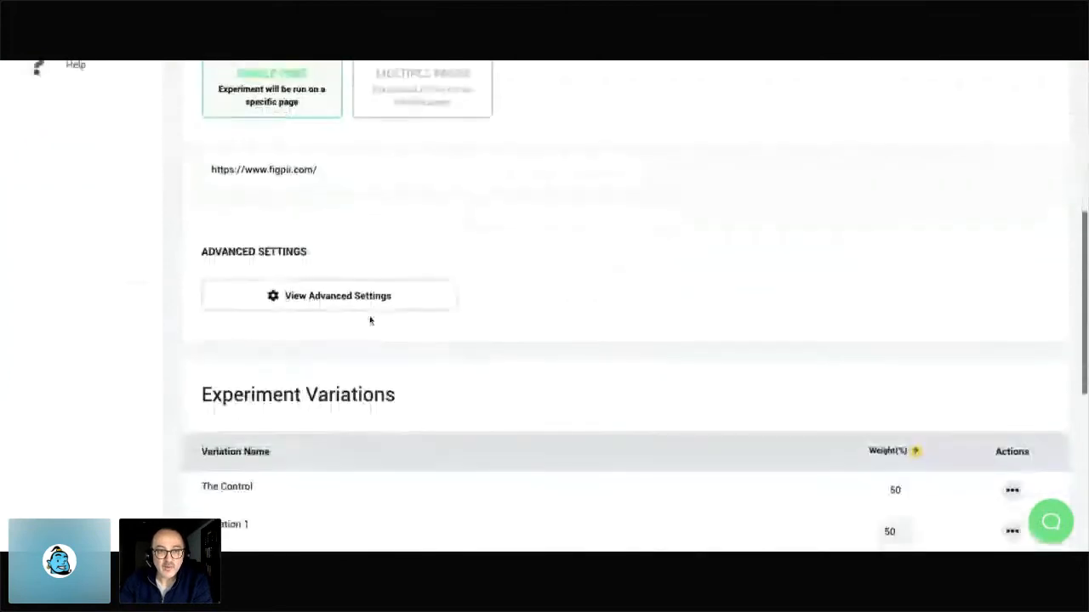
pyautogui.scroll(6, 315, 304)
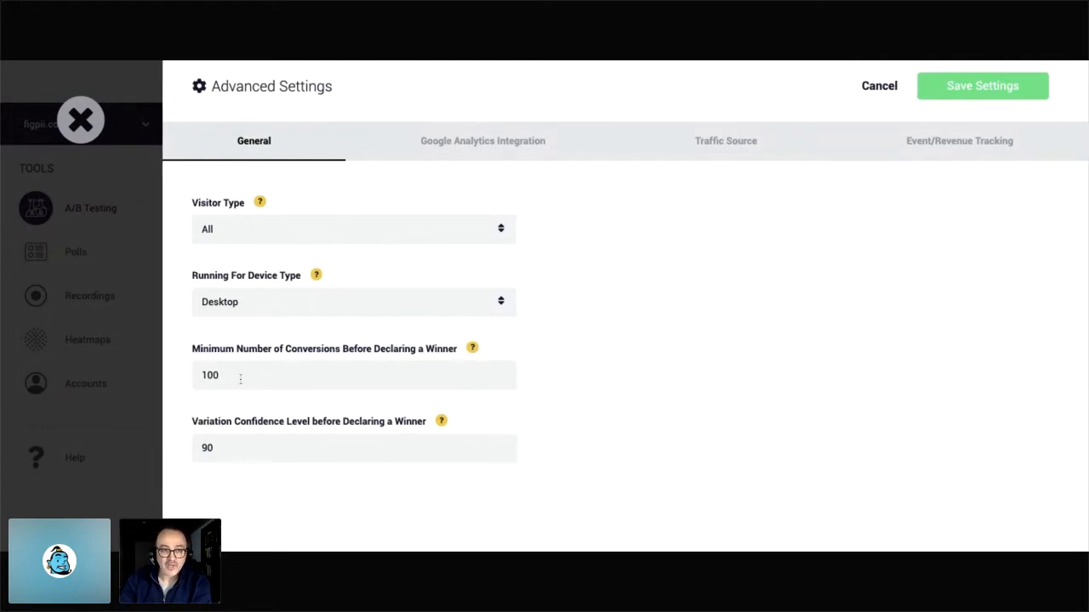
pyautogui.scroll(-1, 284, 434)
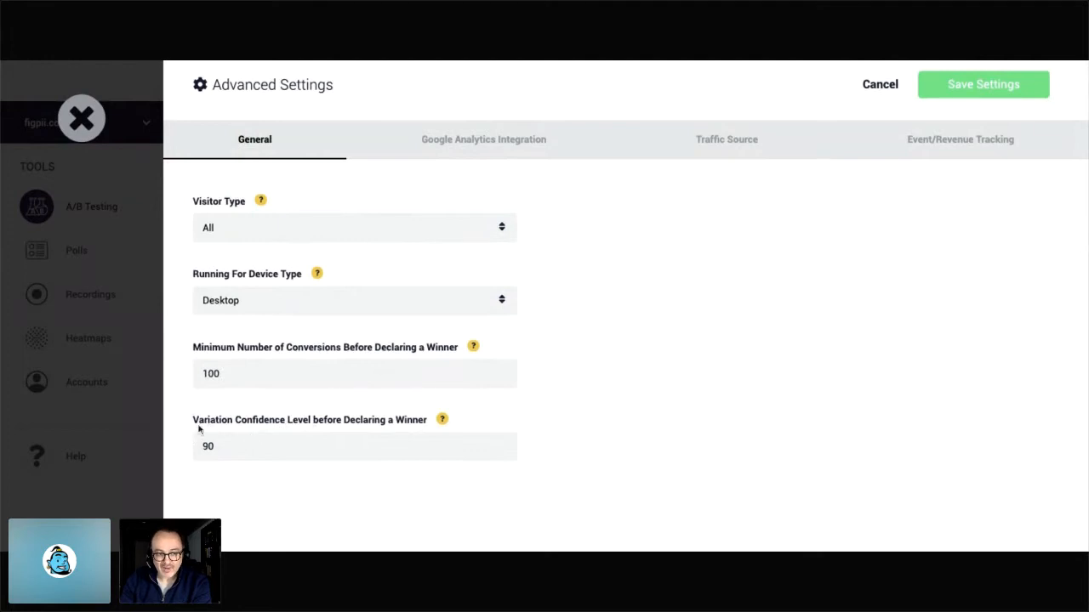
pyautogui.scroll(1, 292, 469)
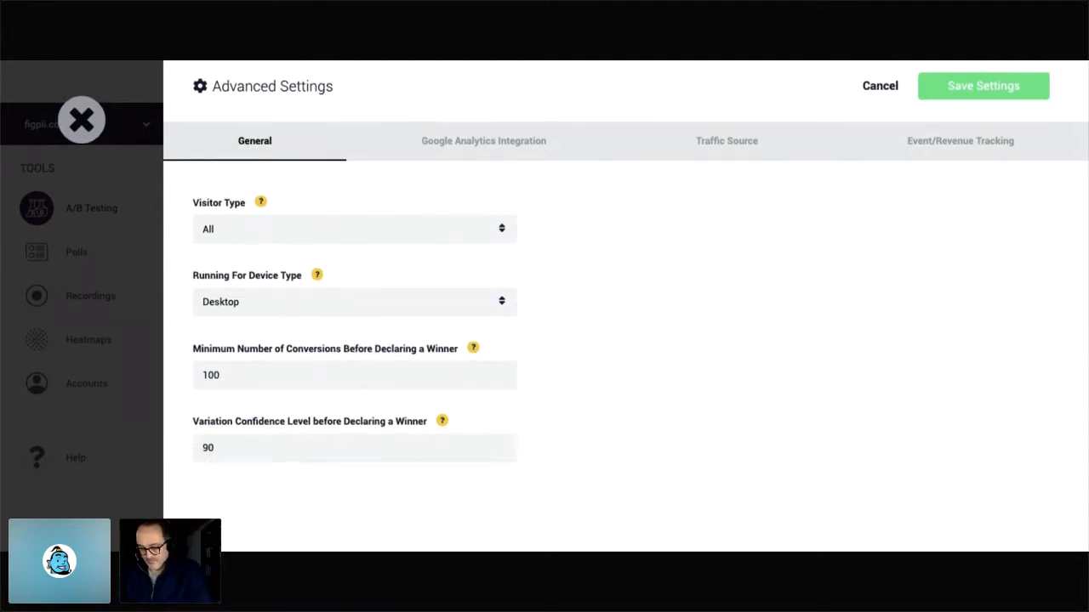
# Examine the Google Analytics integration settings, including the code source choices, custom dimension and tracker name
pyautogui.click(470, 145)
pyautogui.scroll(-1, 470, 145)
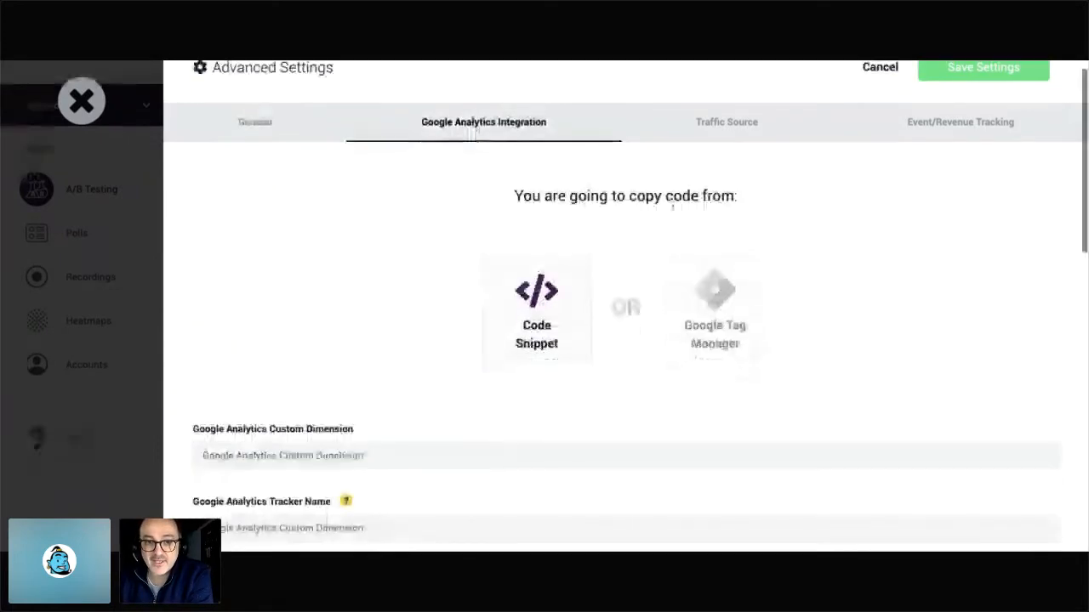
pyautogui.scroll(-2, 525, 242)
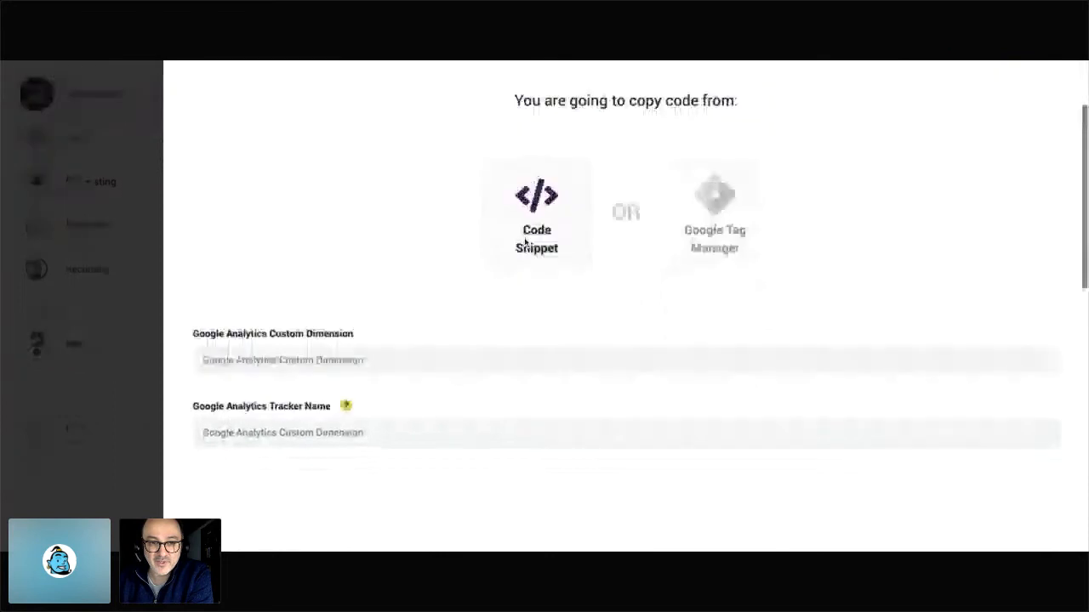
pyautogui.scroll(2, 636, 208)
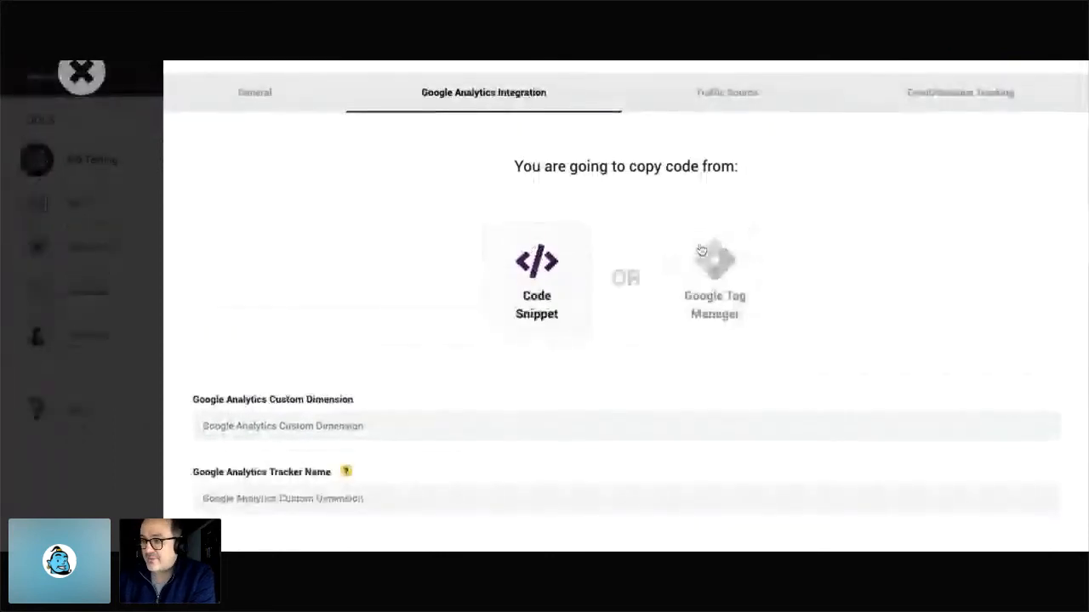
# Examine the campaign and referral options for targeting traffic sources, and save and close the advanced settings
pyautogui.click(730, 96)
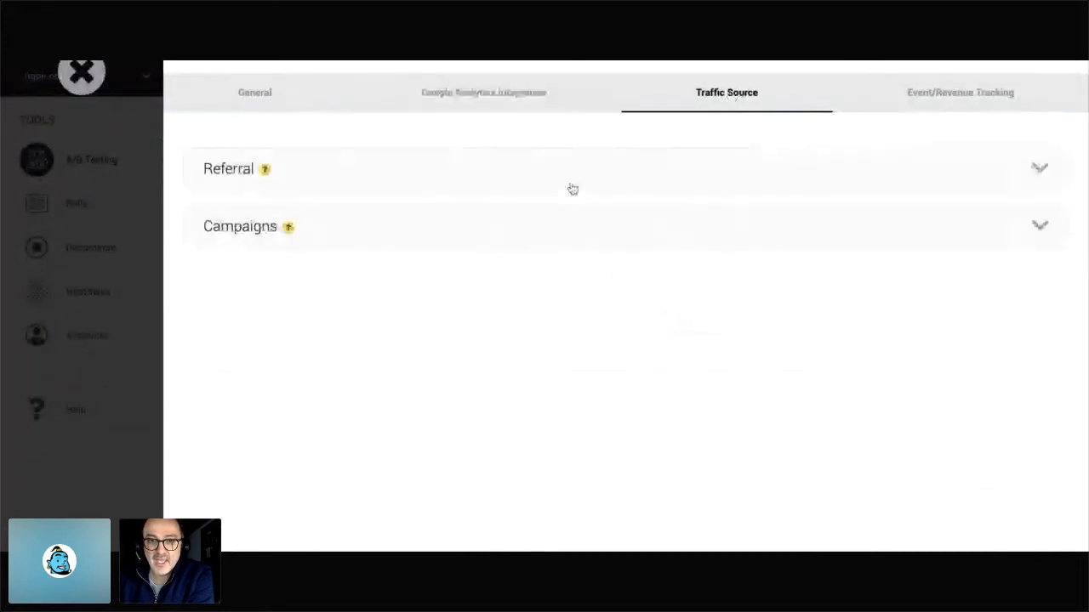
pyautogui.click(449, 237)
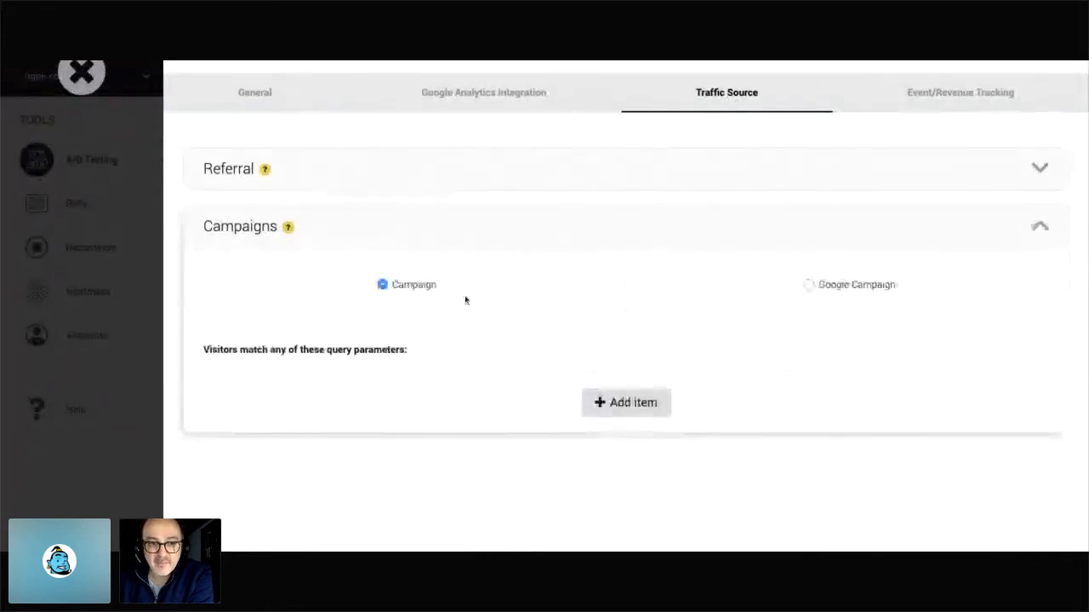
pyautogui.click(472, 177)
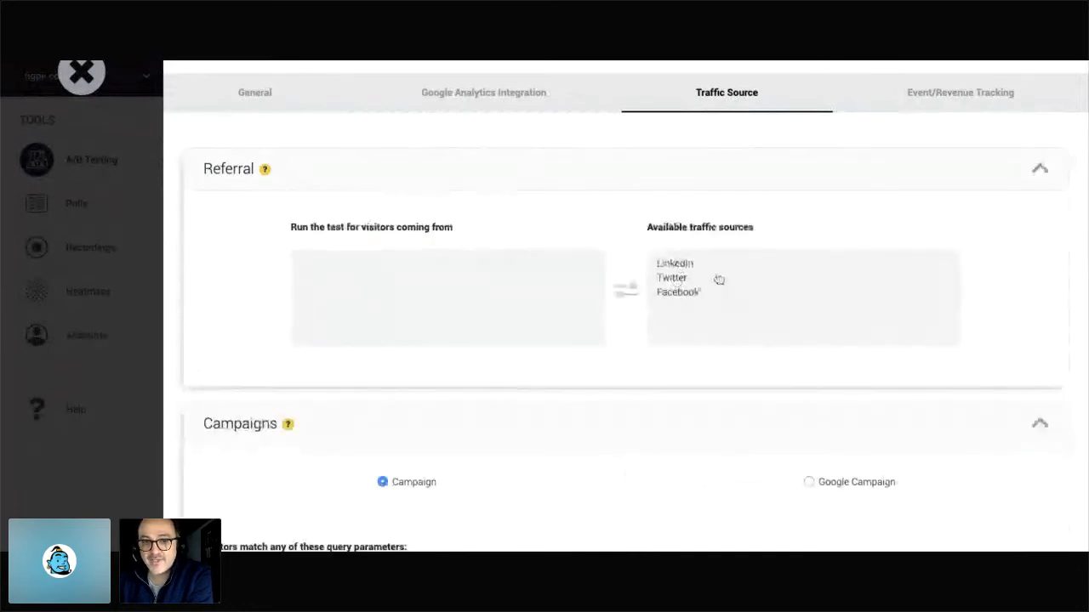
pyautogui.scroll(-3, 729, 326)
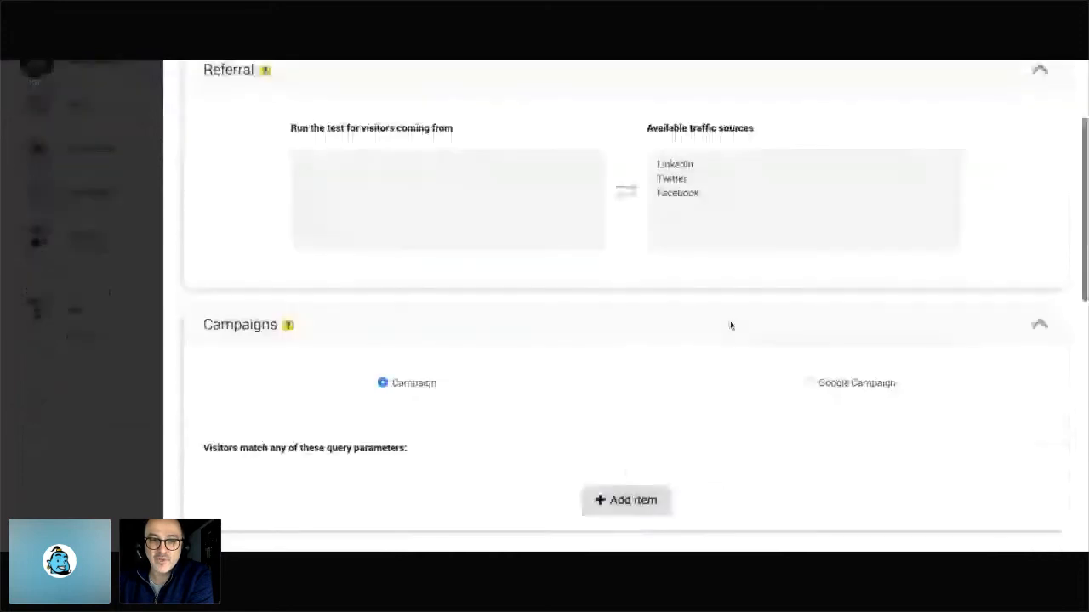
pyautogui.scroll(5, 729, 323)
pyautogui.scroll(-1, 732, 326)
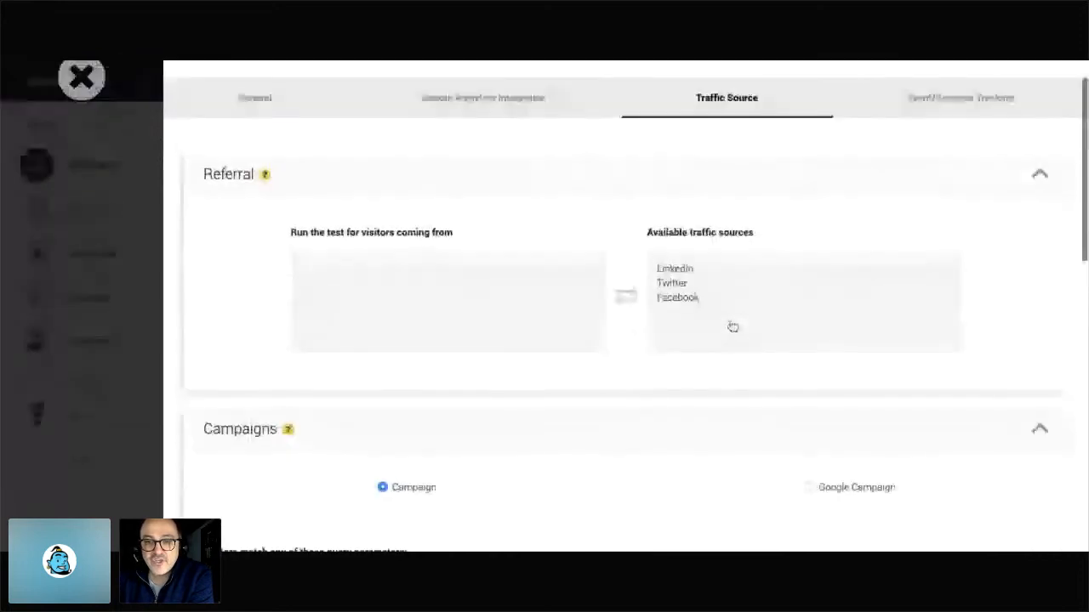
pyautogui.scroll(1, 732, 326)
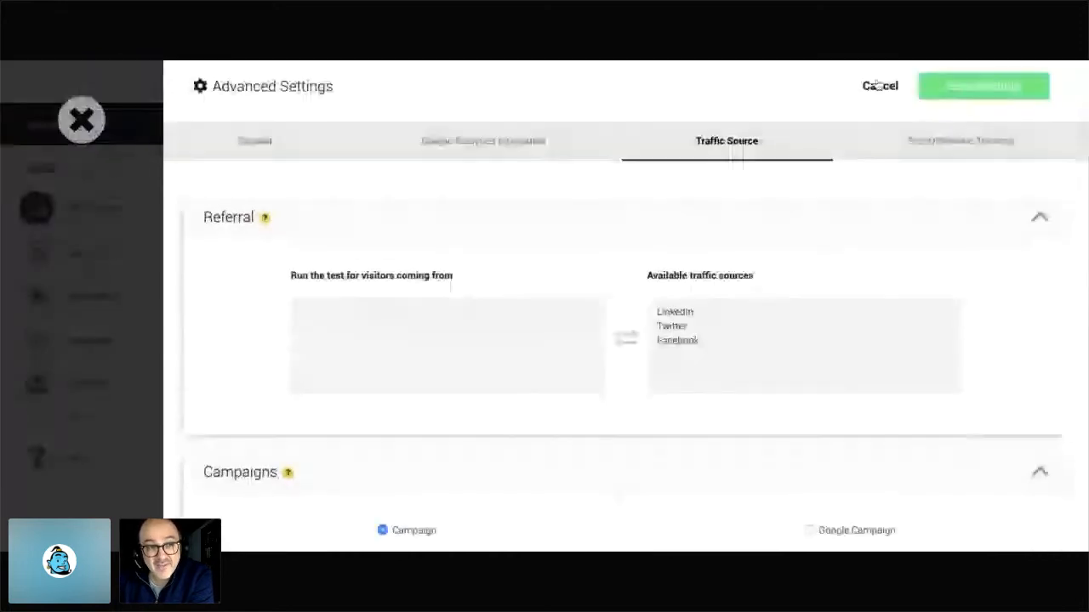
pyautogui.click(83, 121)
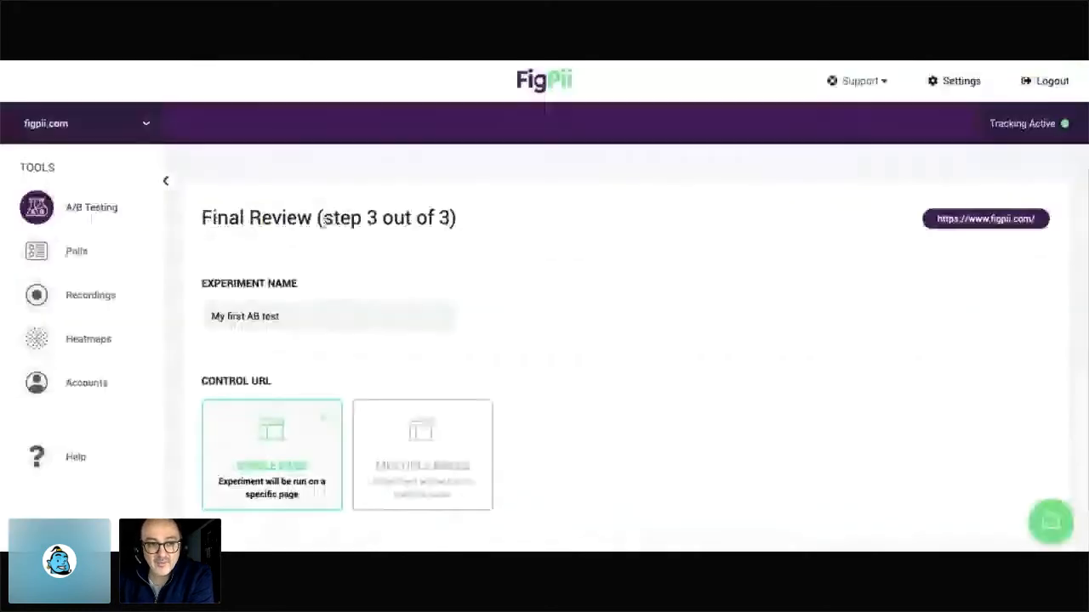
# Set the traffic weight of Variation 1 to 33 percent in the experiment's variations
pyautogui.scroll(-5, 324, 223)
pyautogui.scroll(-3, 632, 484)
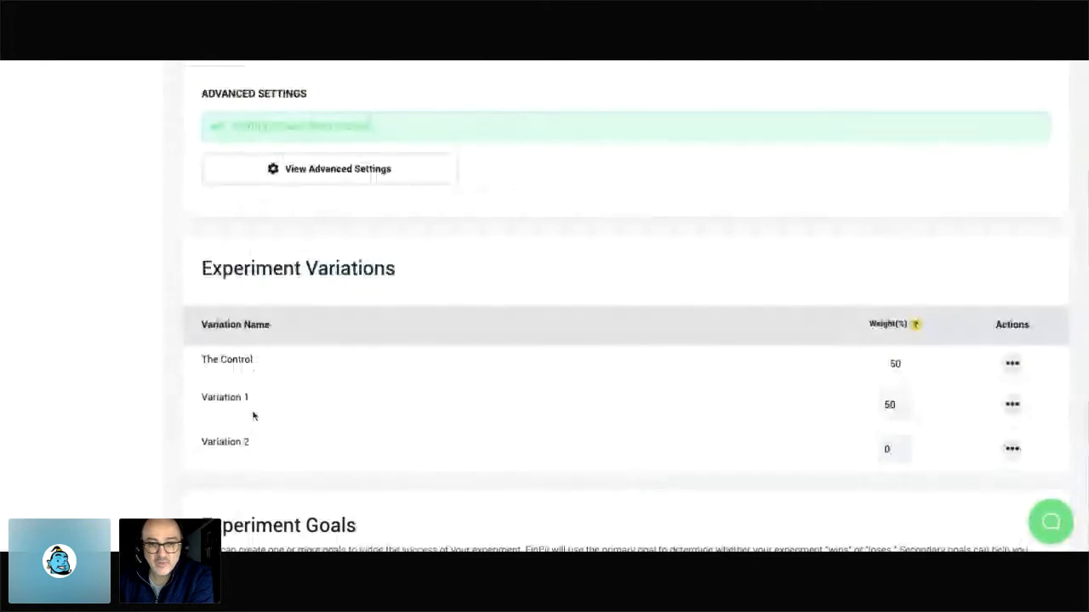
pyautogui.doubleClick(889, 404)
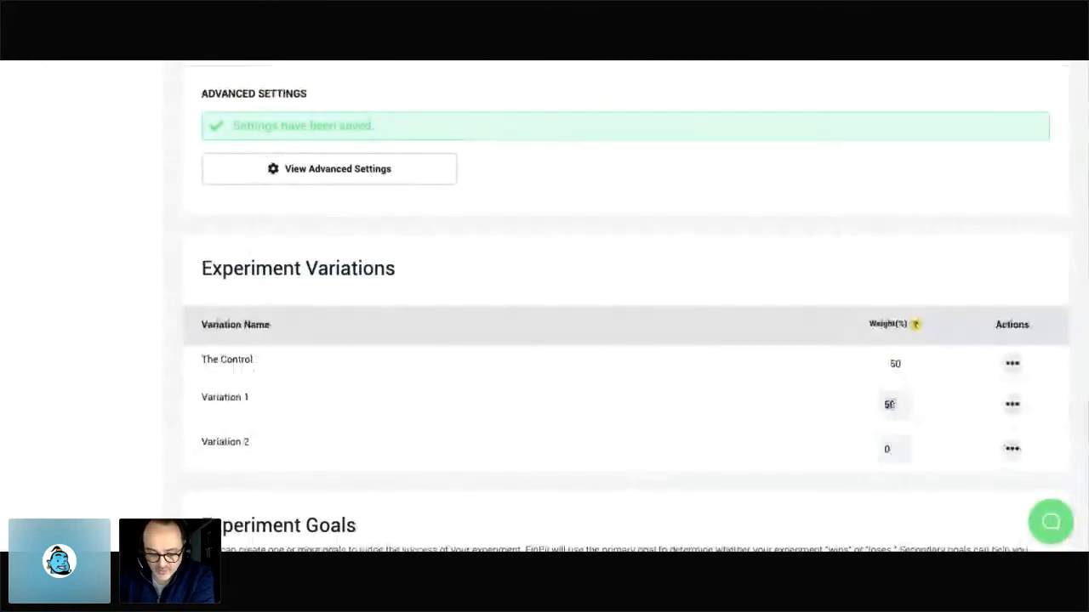
pyautogui.write('33')
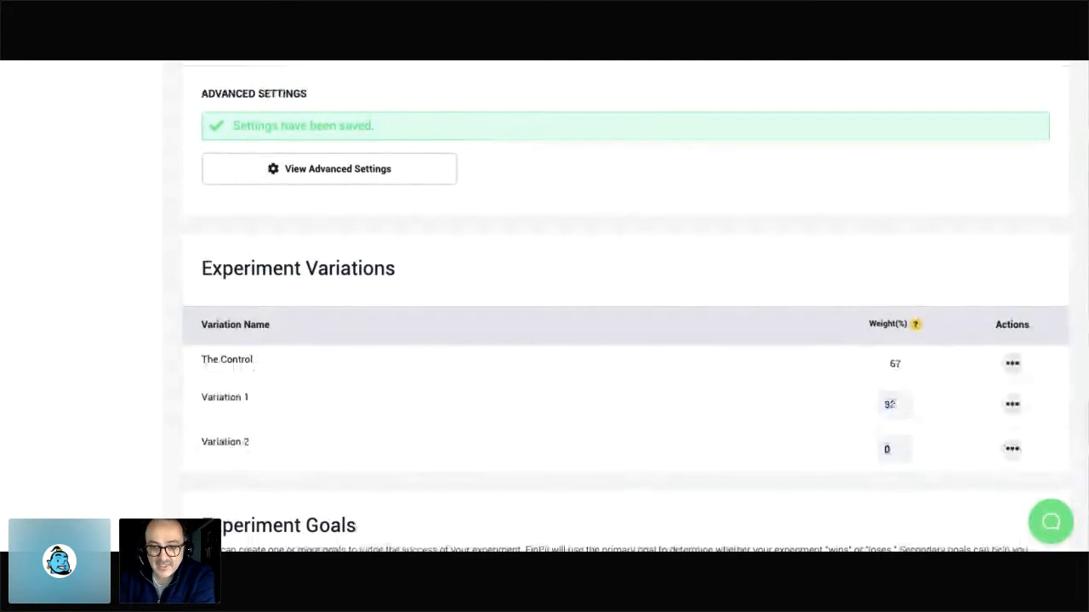
# Set the traffic weight of Variation 2 to 33 percent and review the experiment goals section
pyautogui.doubleClick(889, 438)
pyautogui.write('33')
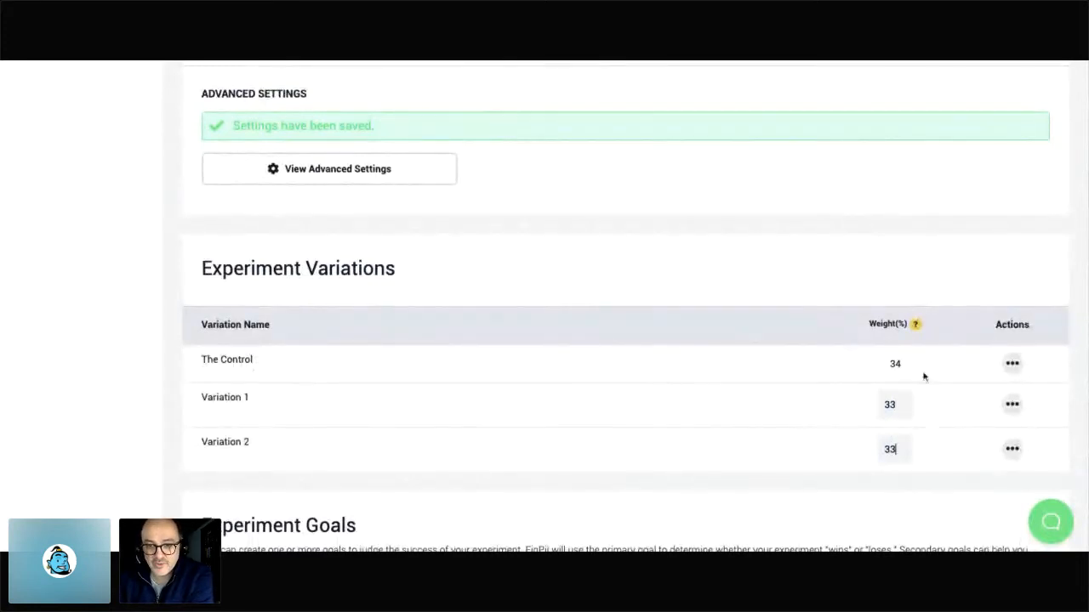
pyautogui.scroll(-1, 800, 306)
pyautogui.scroll(-3, 761, 302)
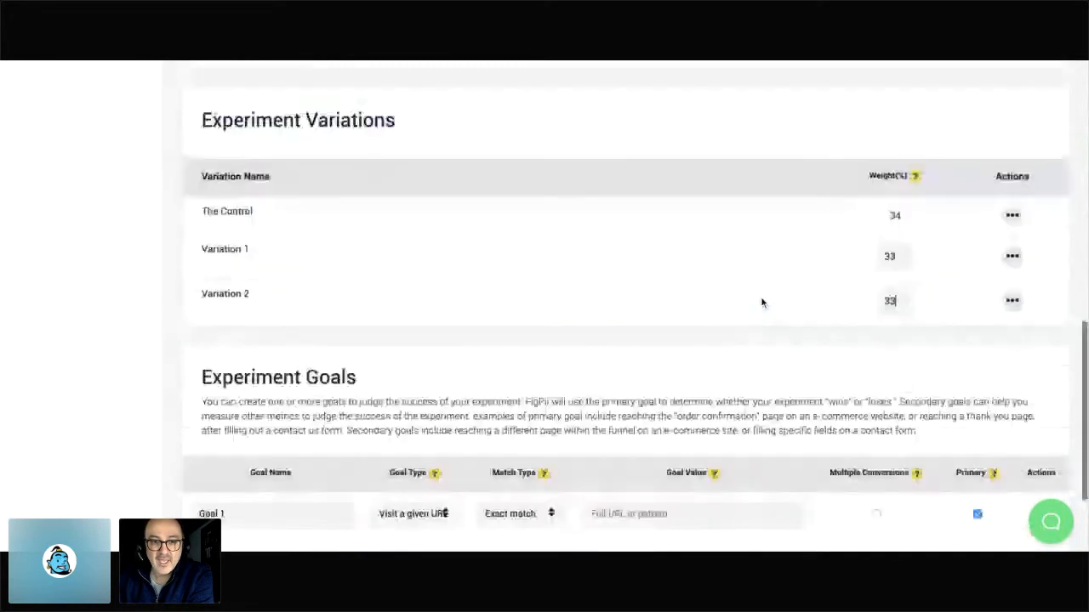
pyautogui.scroll(-3, 761, 302)
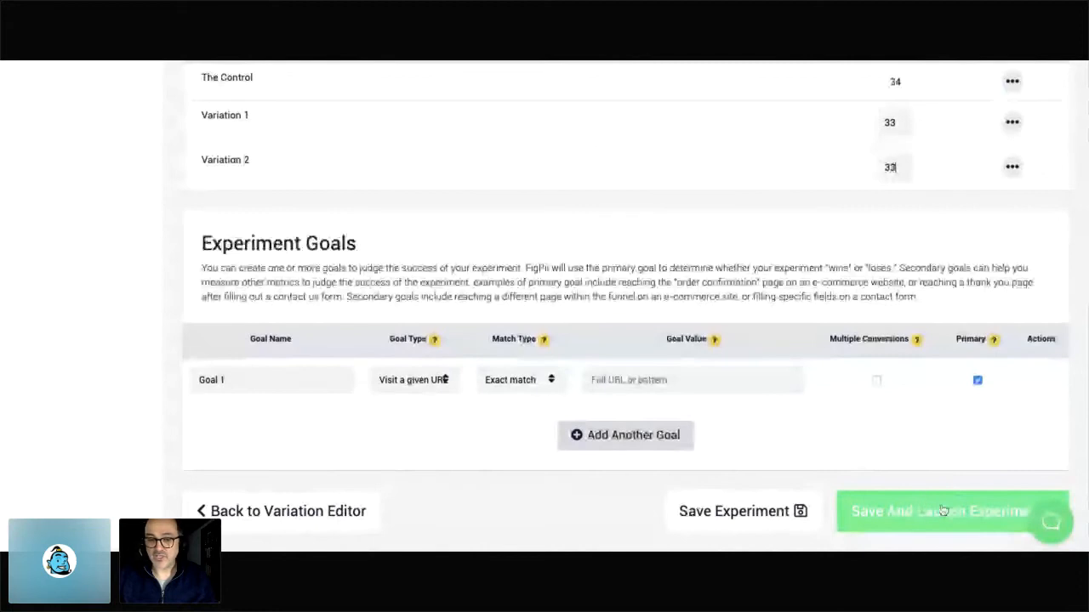
pyautogui.scroll(1, 769, 387)
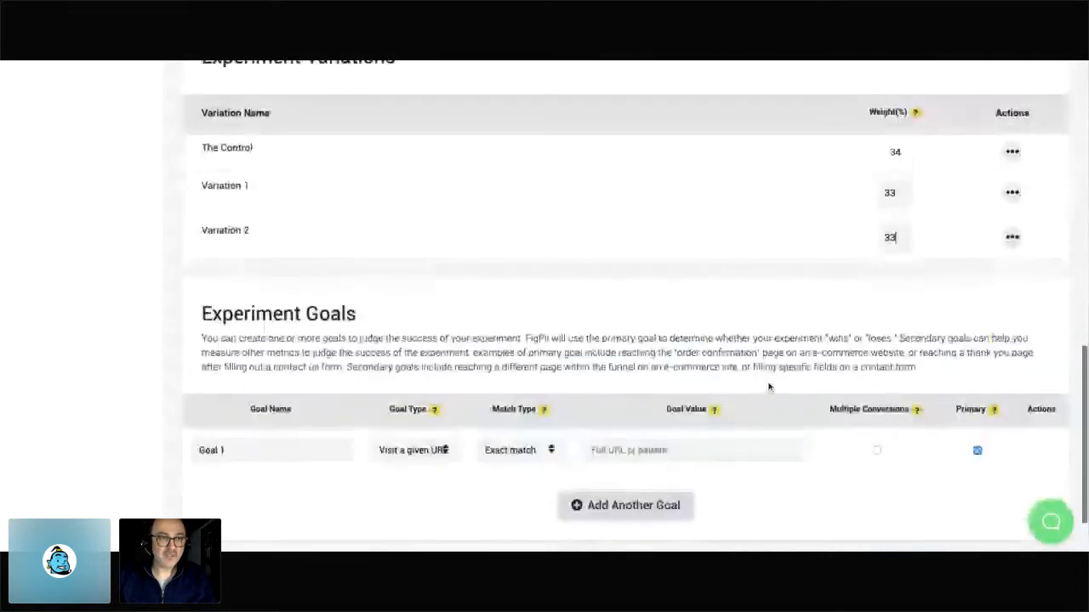
# Return to the A/B testing overview, look through the draft experiments and switch the site to blogmetrics.org
pyautogui.scroll(15, 442, 255)
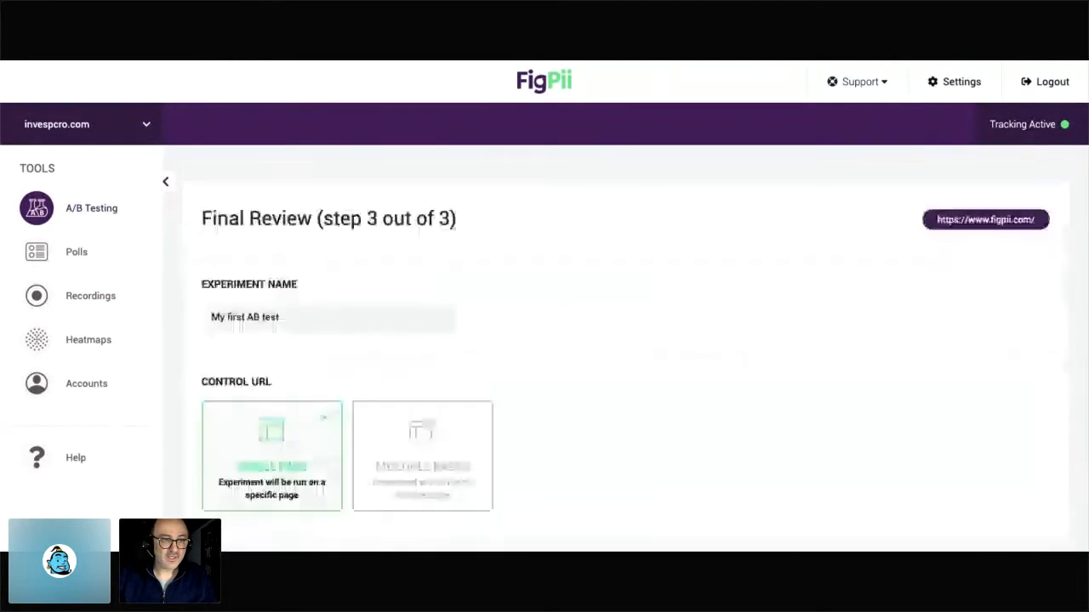
pyautogui.click(68, 212)
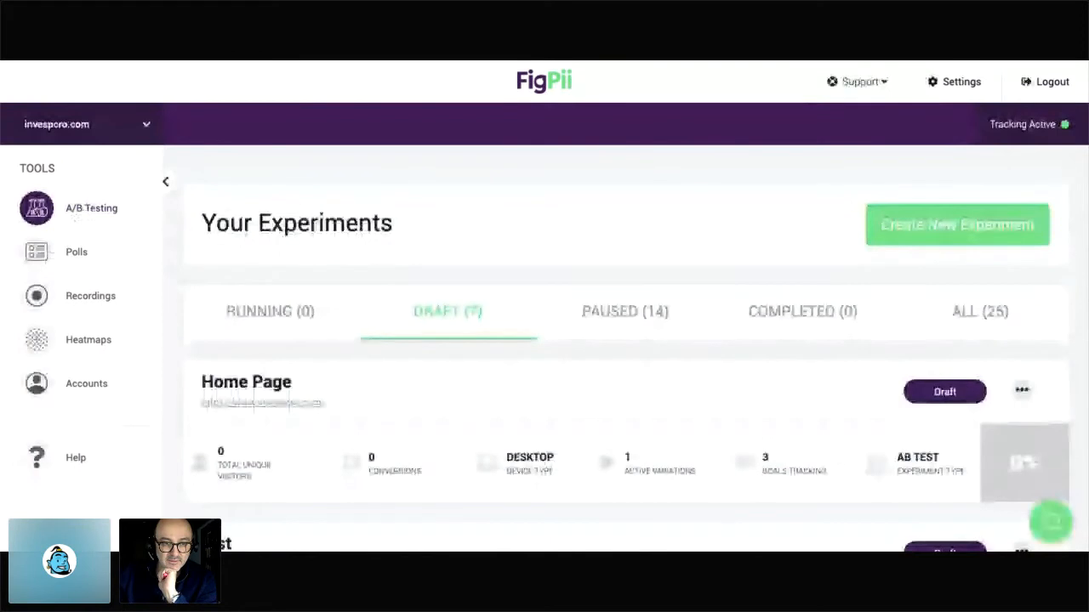
pyautogui.scroll(-10, 737, 297)
pyautogui.scroll(-4, 737, 297)
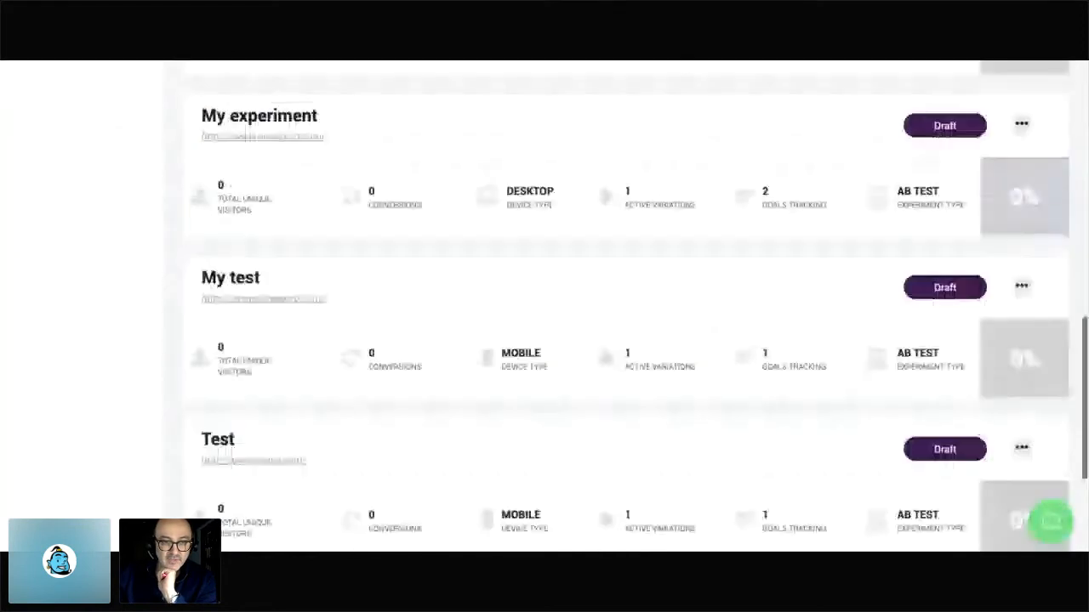
pyautogui.scroll(-3, 736, 296)
pyautogui.scroll(15, 107, 146)
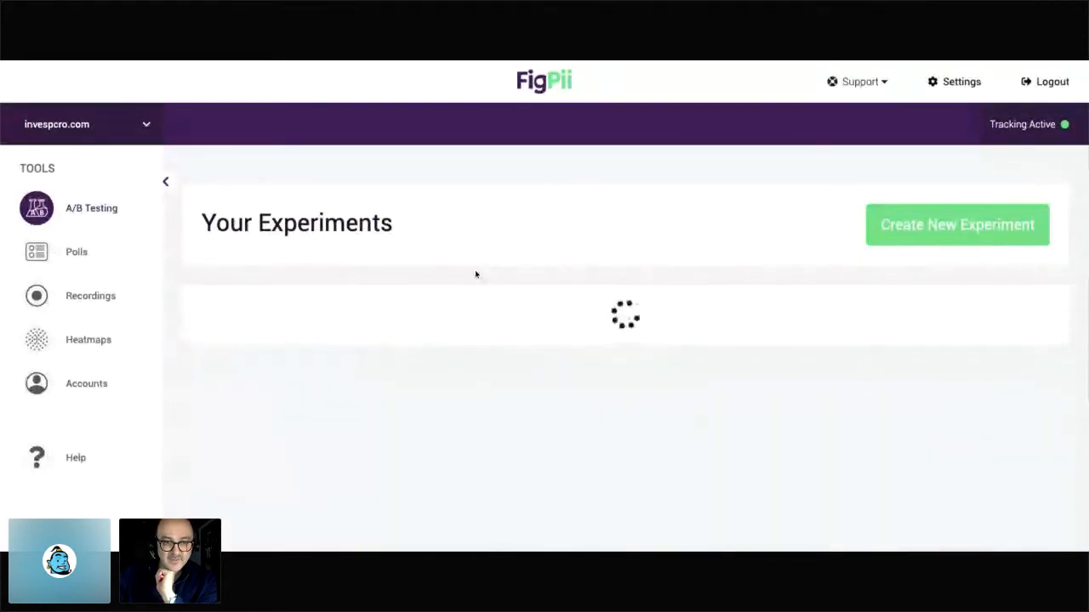
pyautogui.scroll(-5, 494, 265)
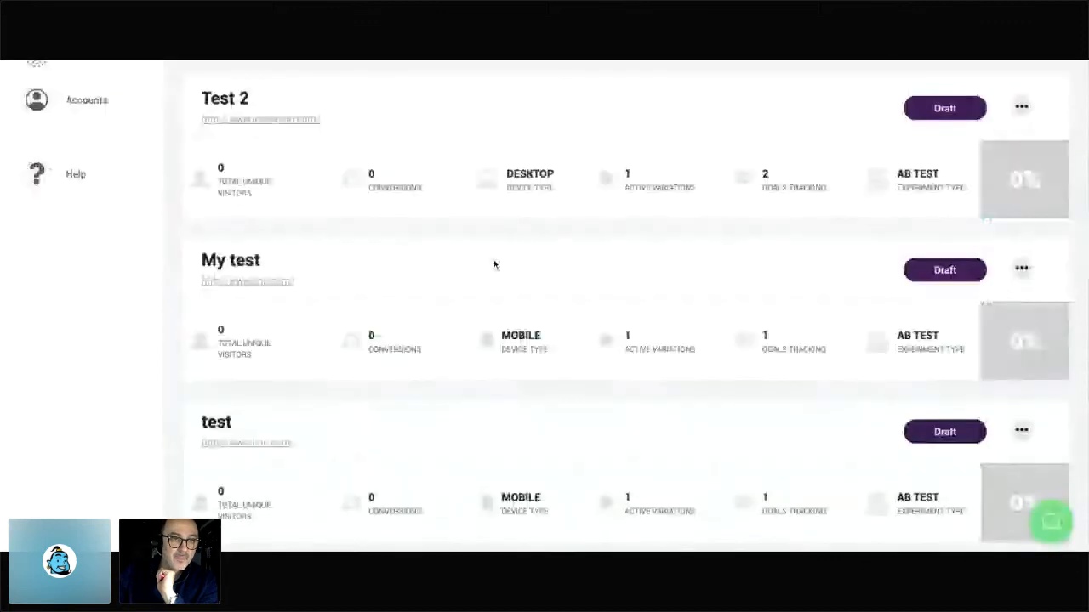
pyautogui.scroll(5, 493, 264)
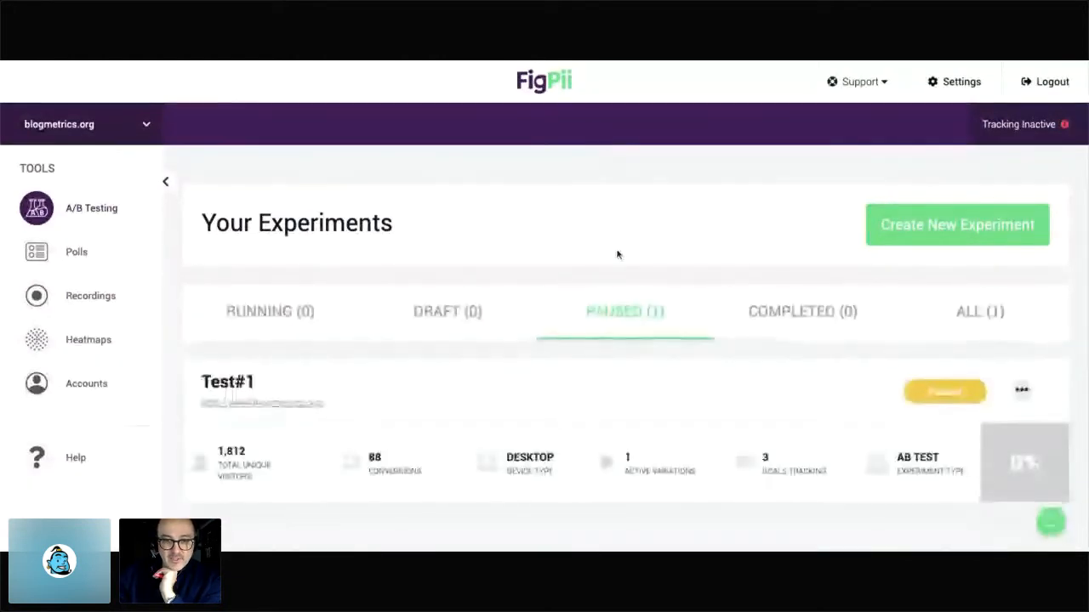
# Open the final review of the paused Test#1 experiment, check its goals, and save and launch it
pyautogui.click(257, 415)
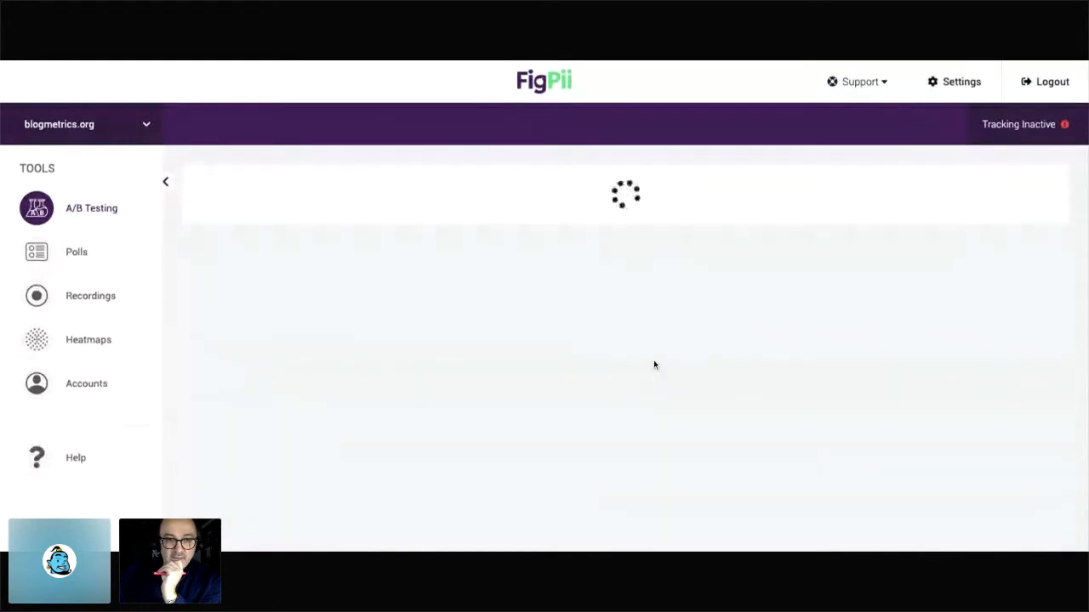
pyautogui.scroll(-10, 530, 319)
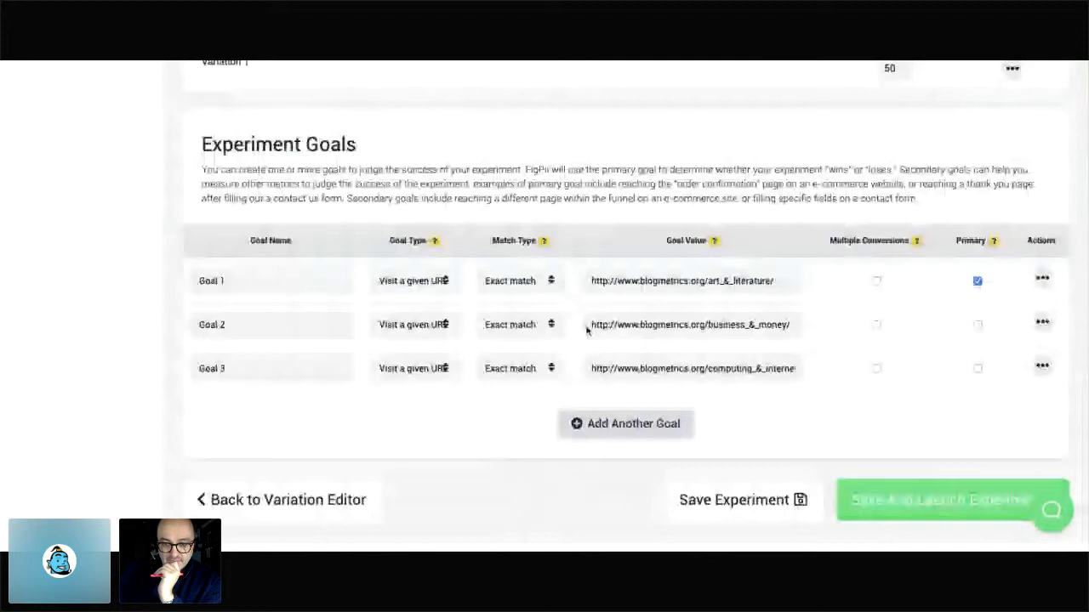
pyautogui.click(889, 496)
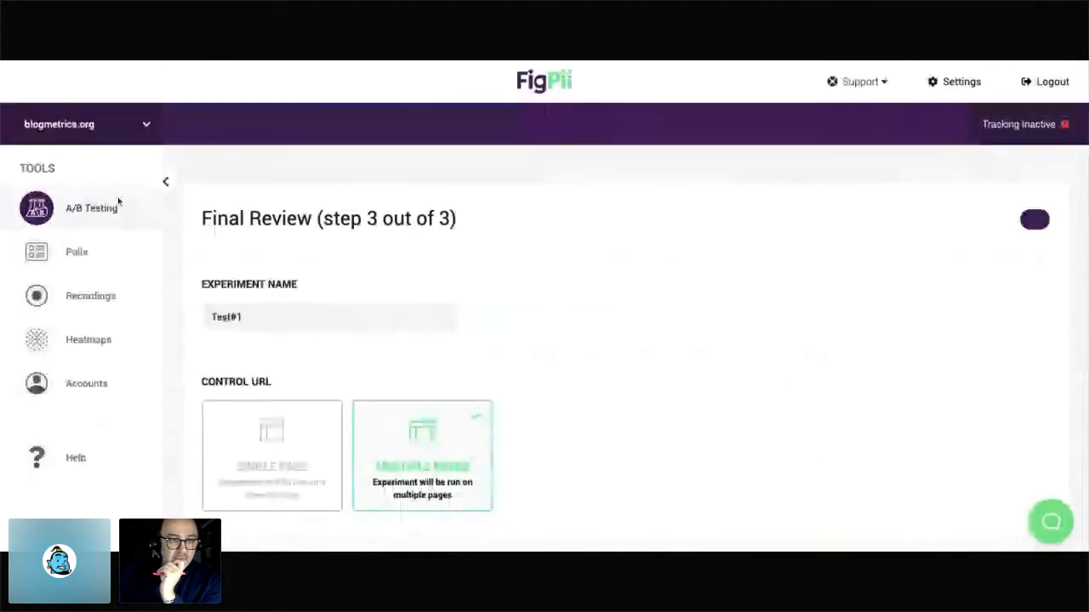
# Open the Test#1 report from the experiments list and examine its goals, conversion and behavior figures for each variation
pyautogui.click(150, 221)
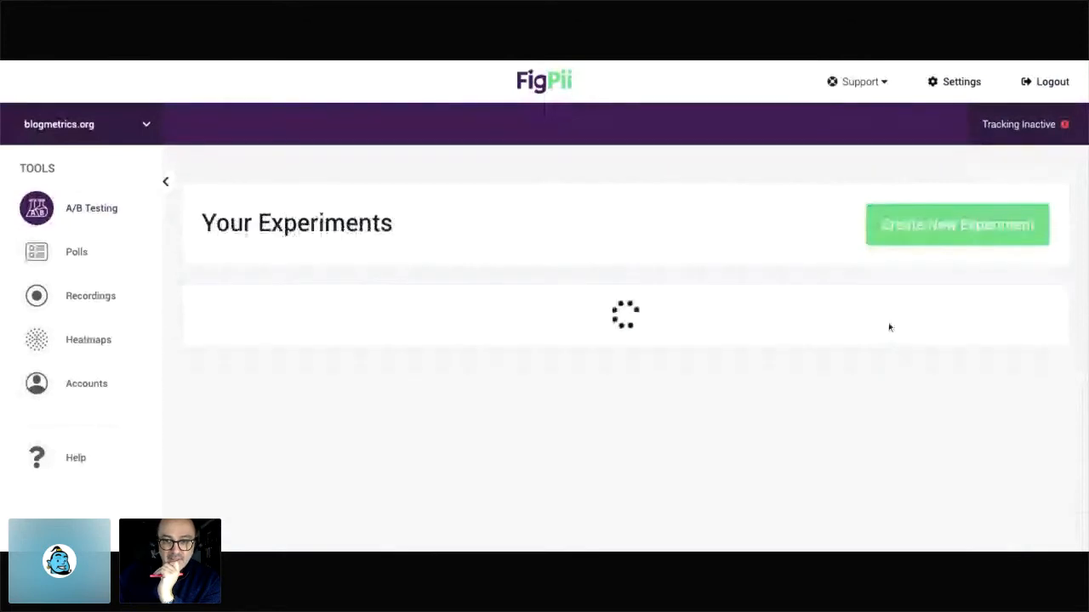
pyautogui.click(242, 385)
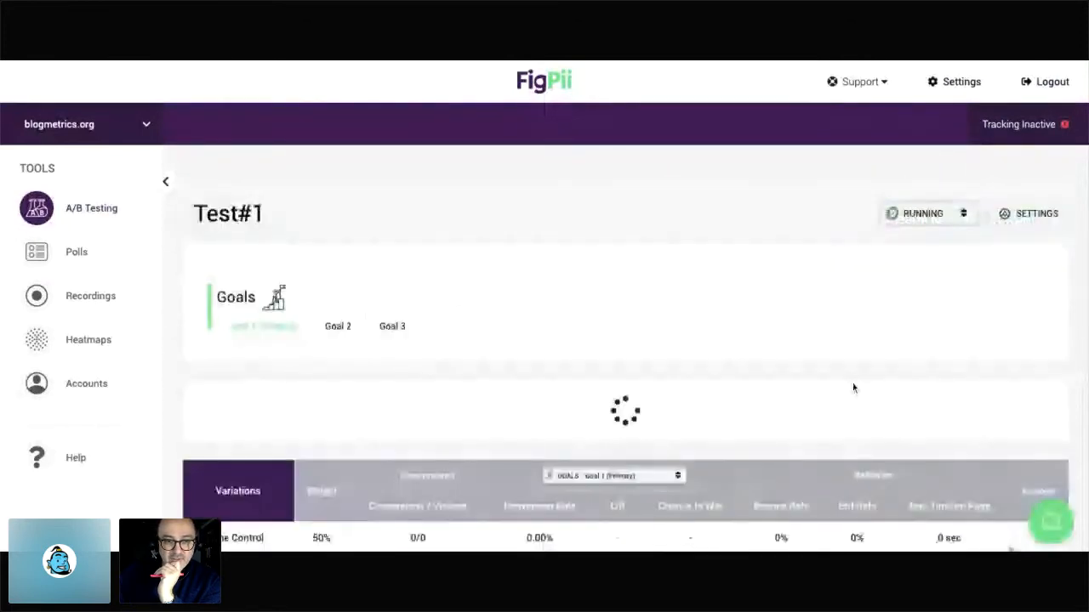
pyautogui.scroll(-1, 838, 357)
pyautogui.scroll(-1, 824, 327)
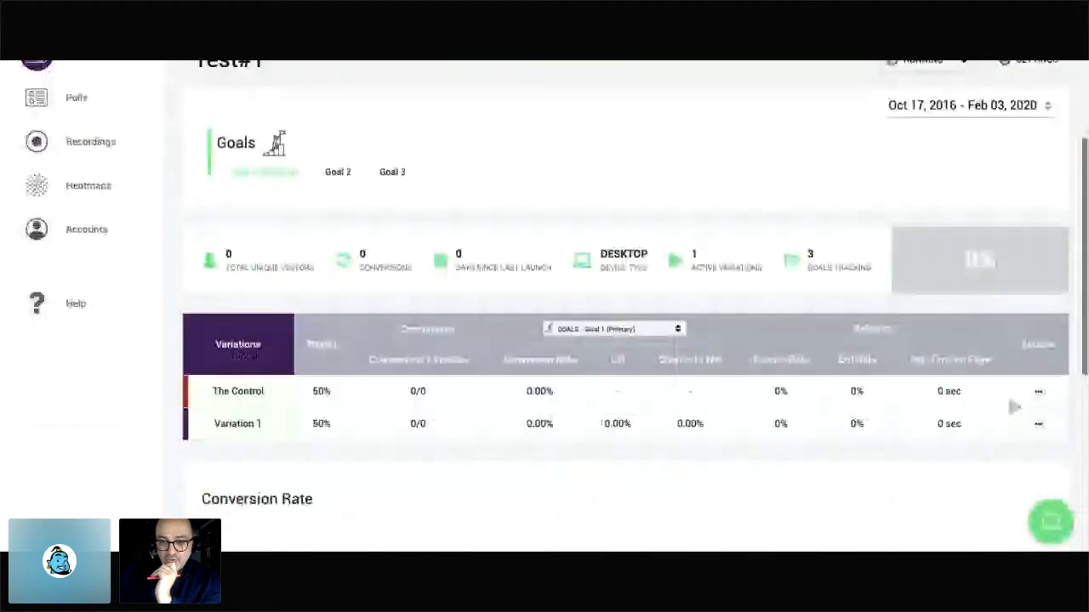
pyautogui.scroll(-3, 625, 306)
pyautogui.scroll(5, 1015, 134)
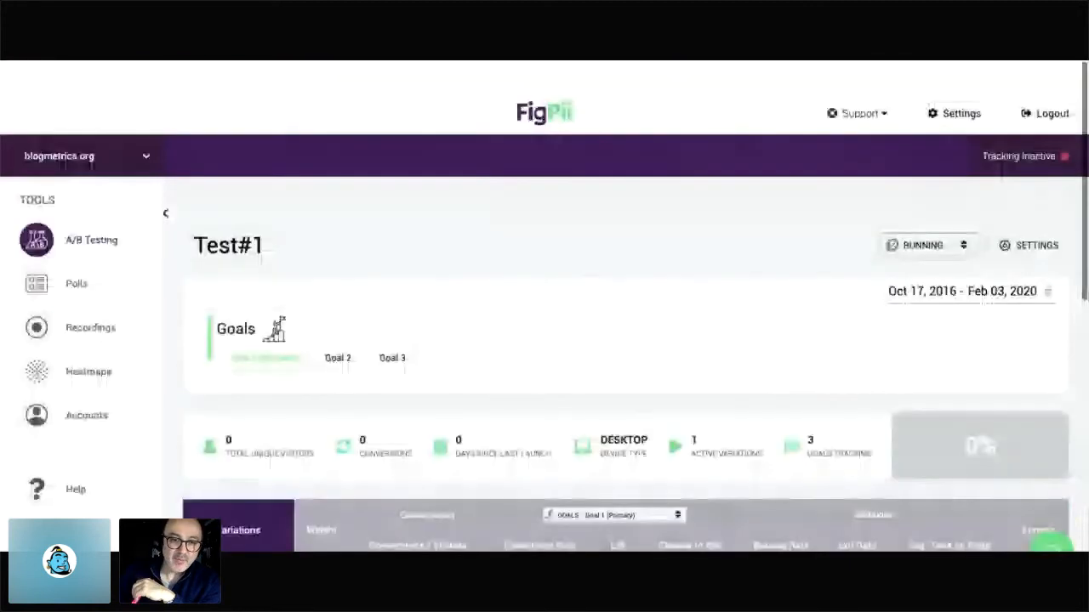
pyautogui.scroll(-1, 401, 398)
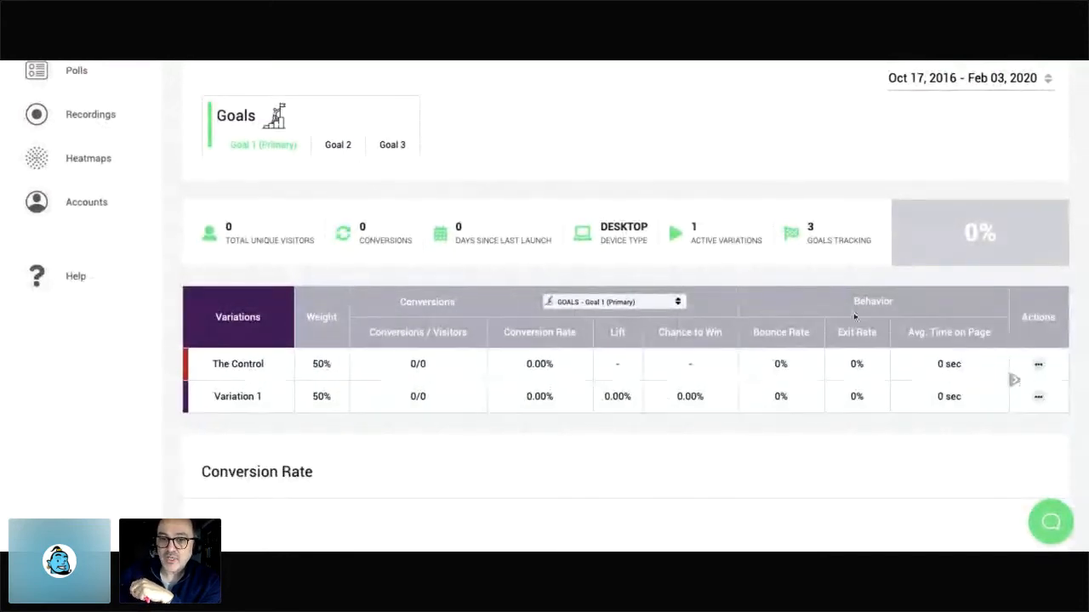
pyautogui.scroll(-1, 775, 347)
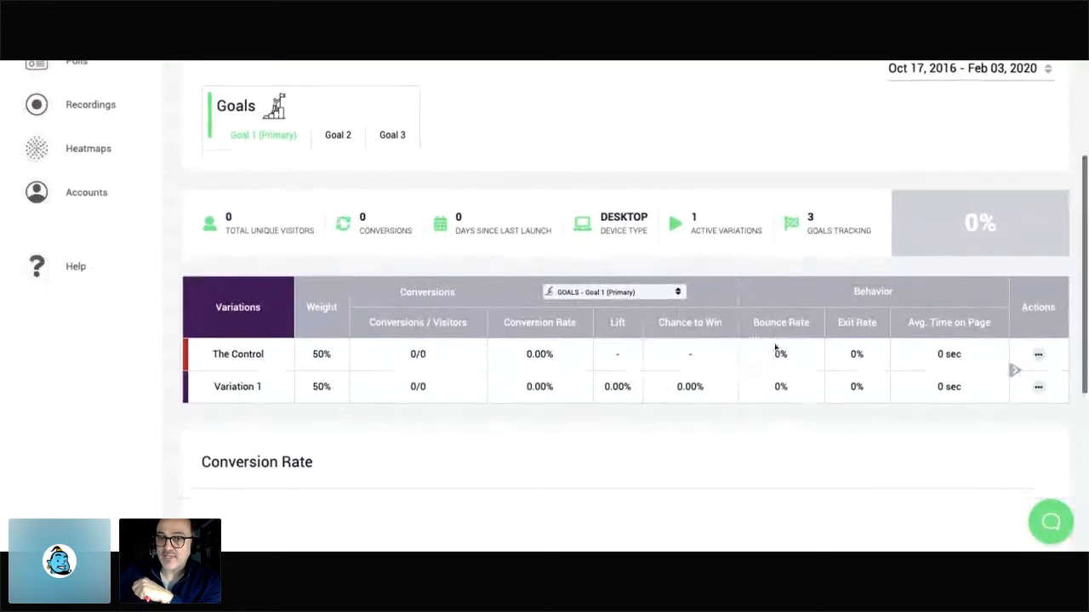
pyautogui.scroll(-1, 859, 329)
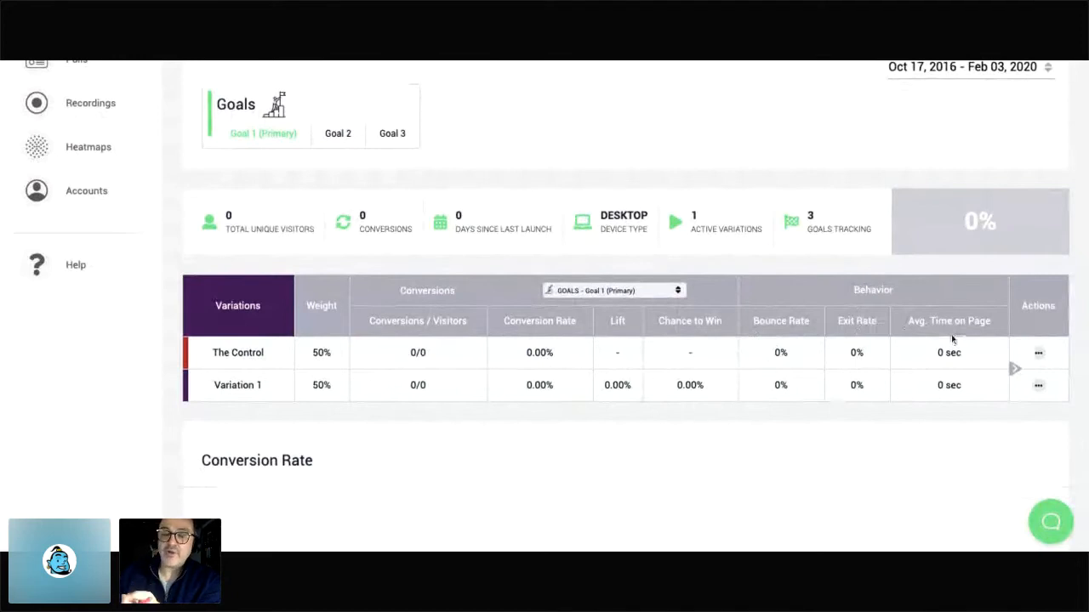
# View the actions available for Variation 1 and the additional revenue columns in the Test#1 report
pyautogui.click(1026, 386)
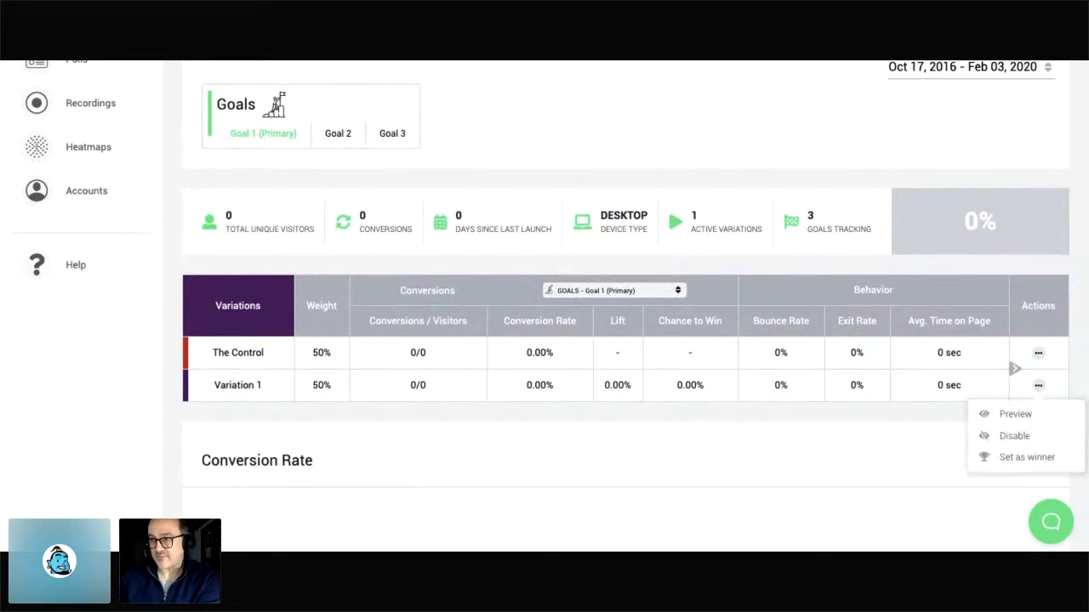
pyautogui.scroll(-1, 1026, 386)
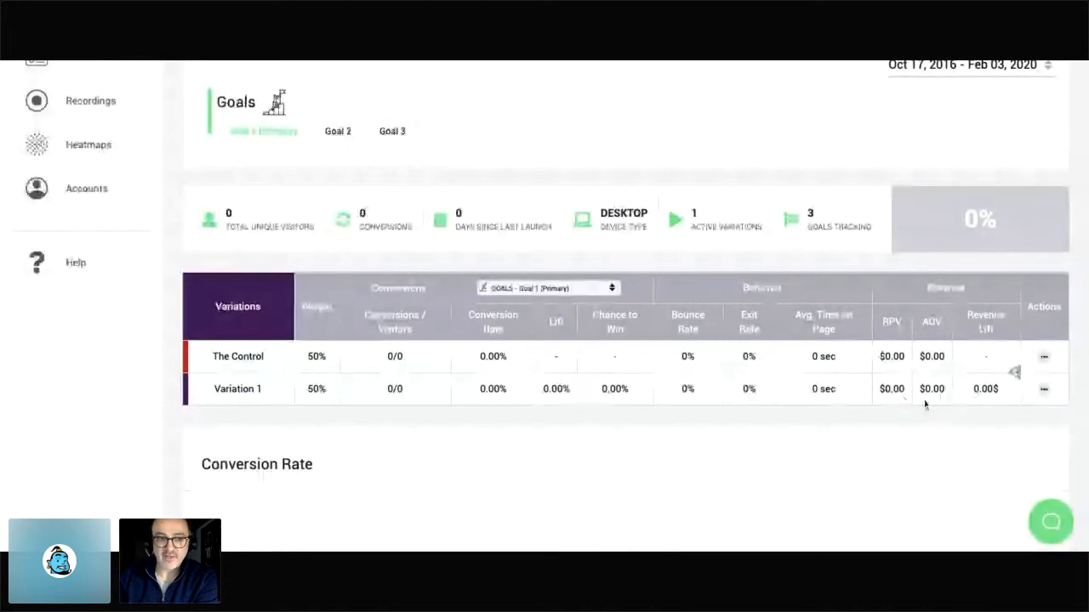
pyautogui.scroll(3, 429, 300)
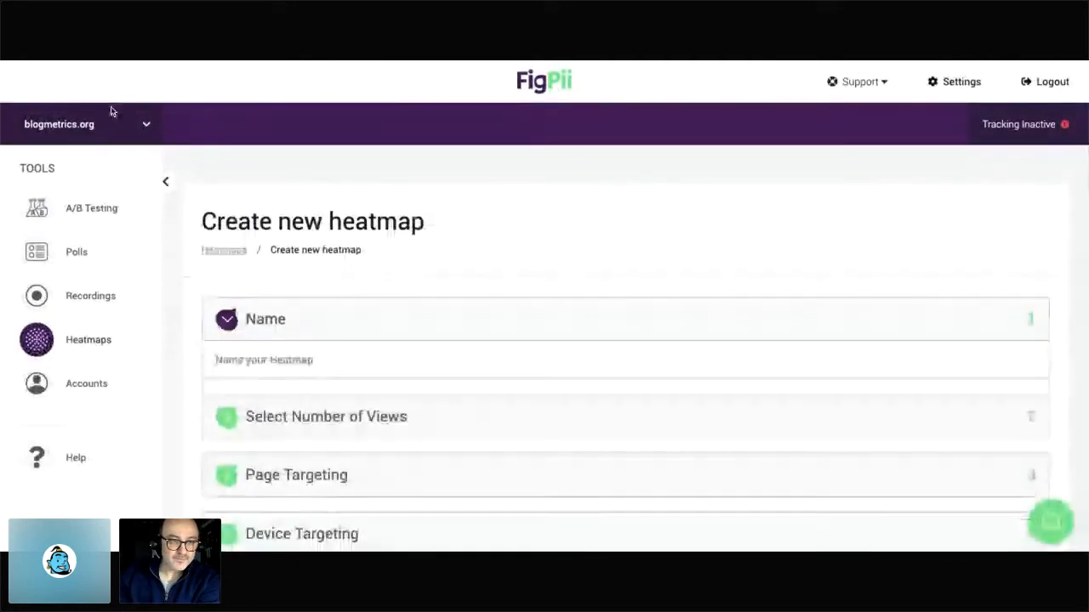
# Examine the new heatmap's setup options for name, number of views, page targeting and device targeting
pyautogui.scroll(-1, 460, 218)
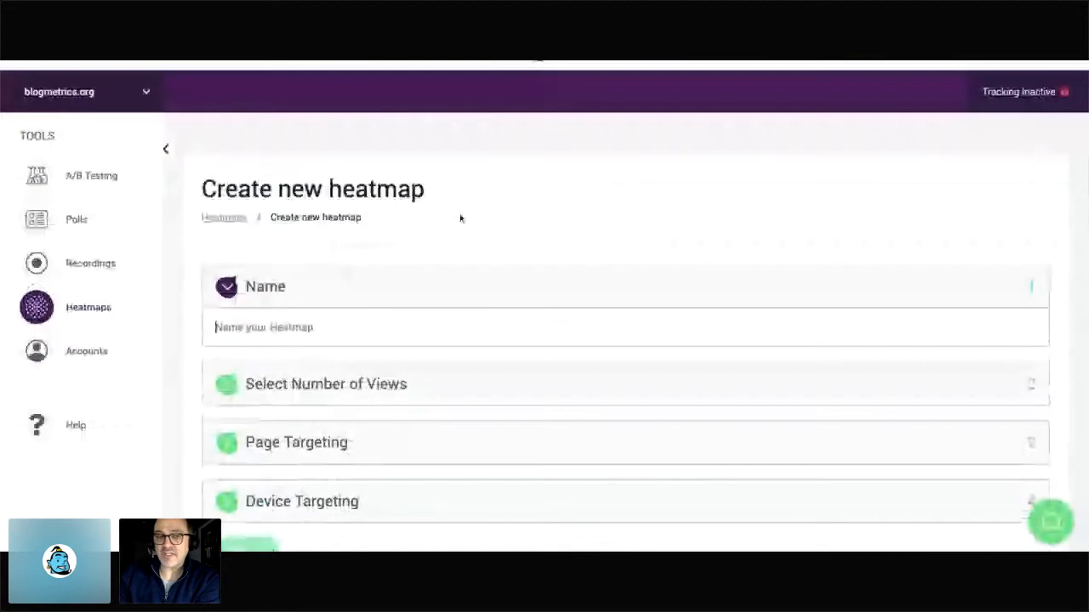
pyautogui.scroll(-2, 460, 219)
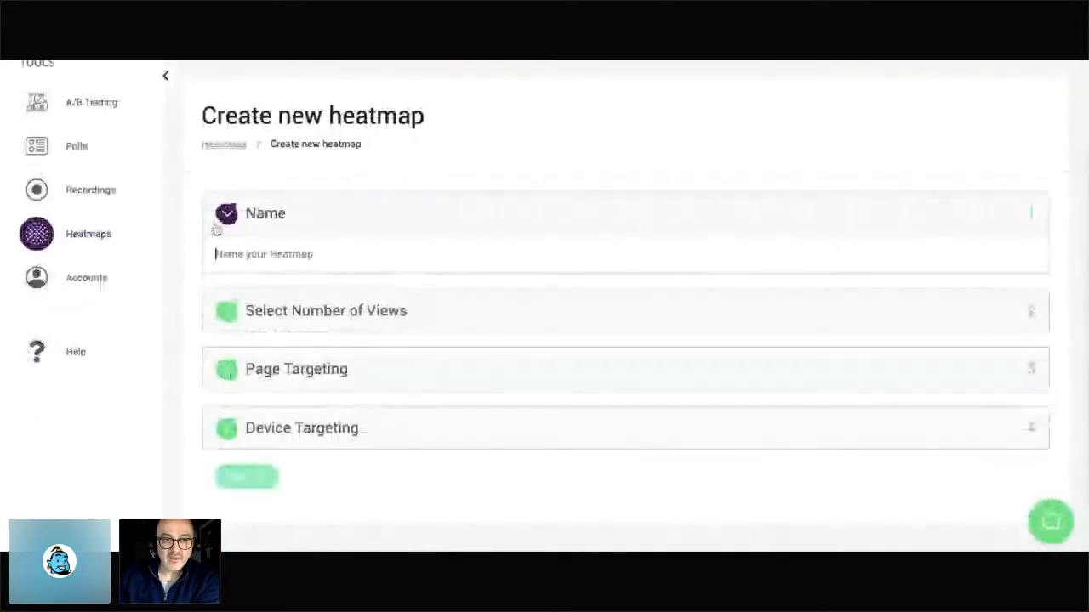
pyautogui.click(289, 313)
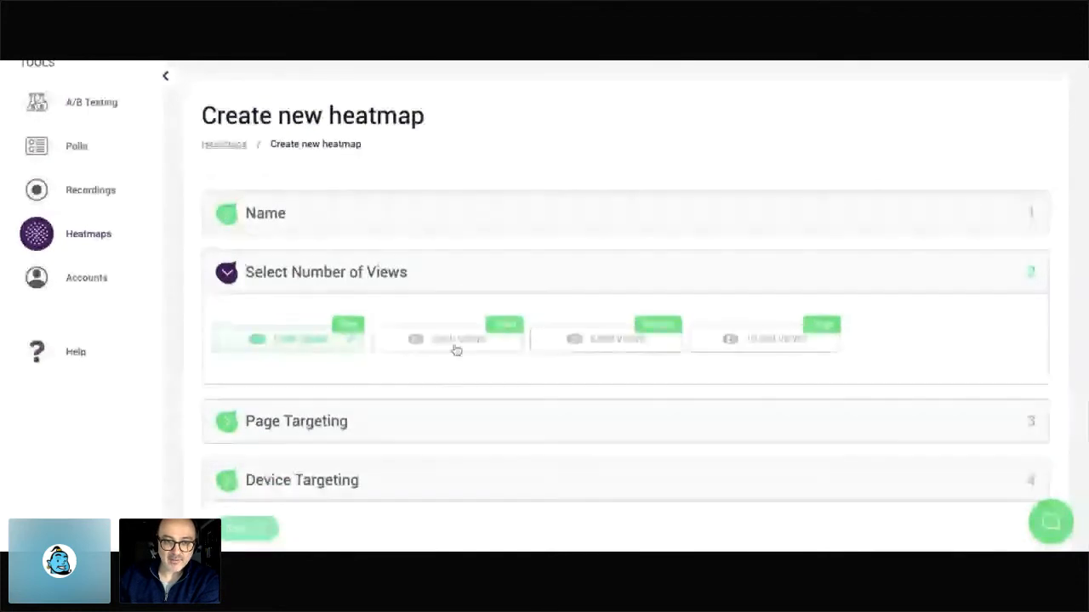
pyautogui.click(287, 420)
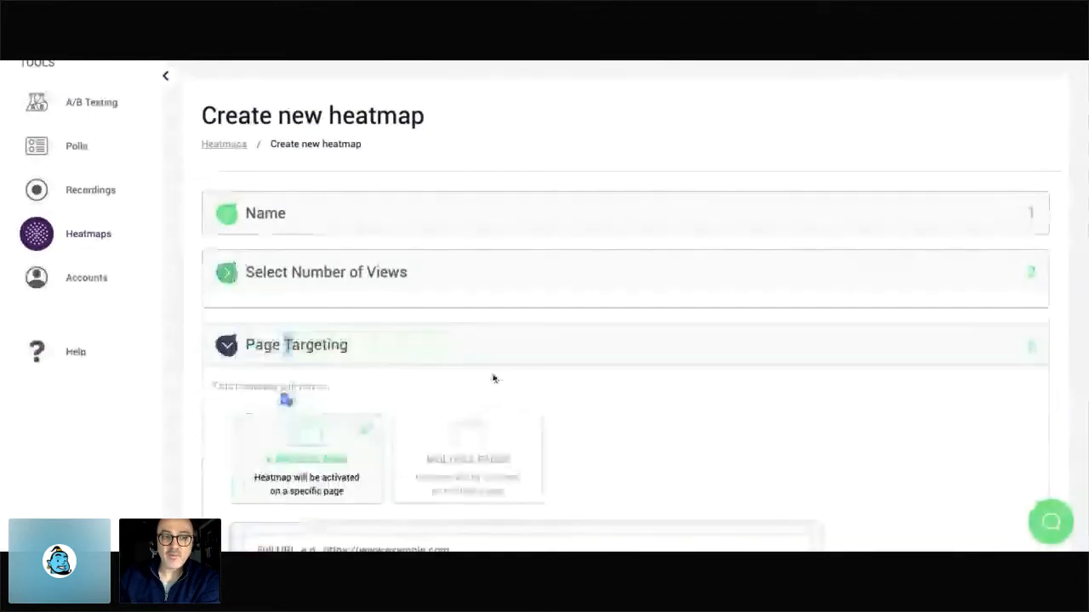
pyautogui.scroll(-1, 511, 383)
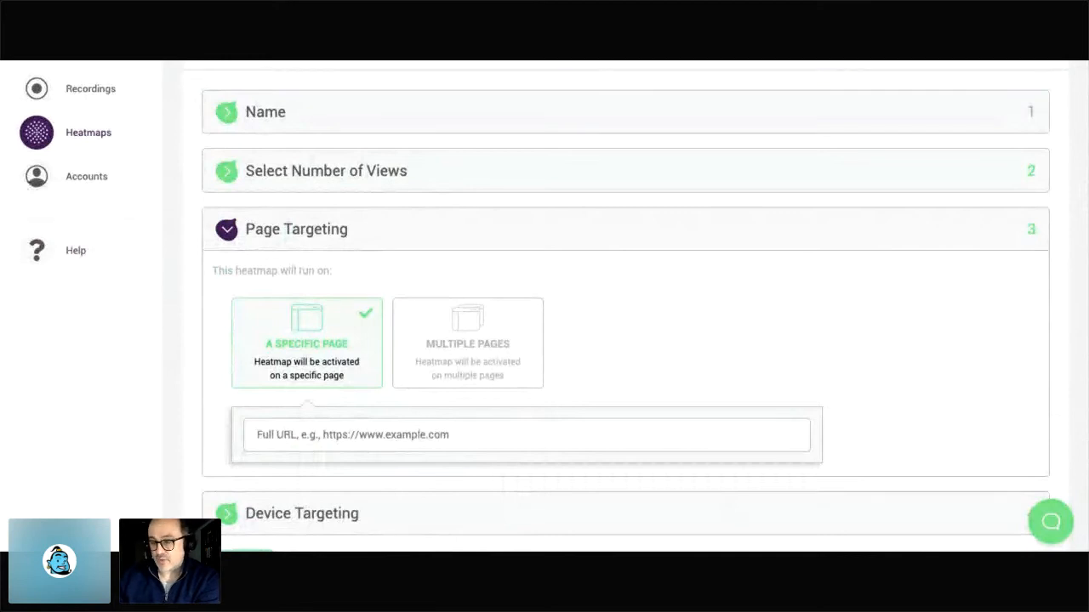
pyautogui.scroll(-2, 453, 370)
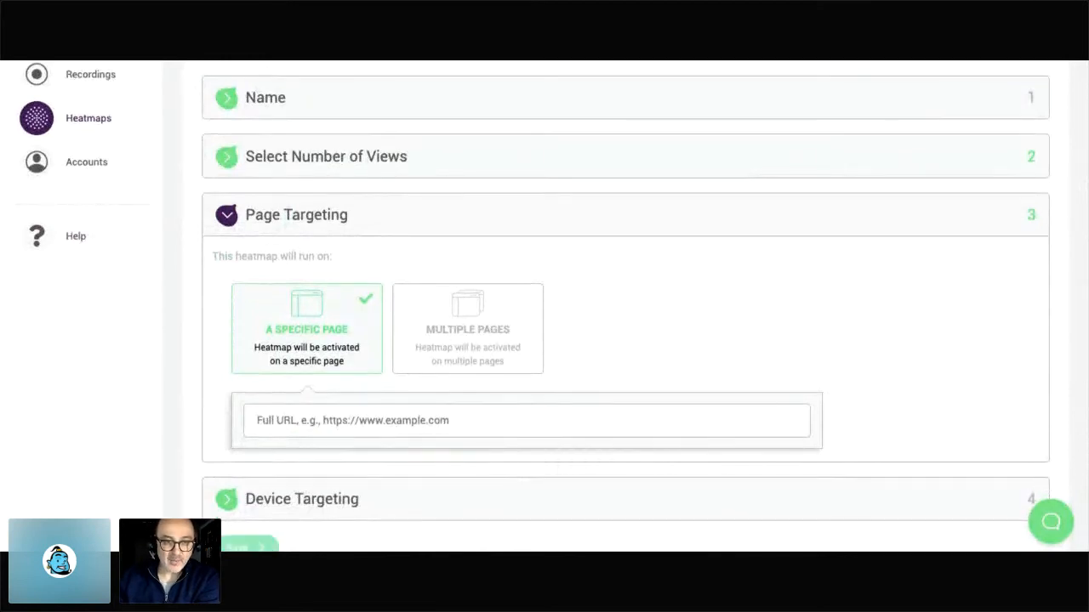
pyautogui.click(317, 430)
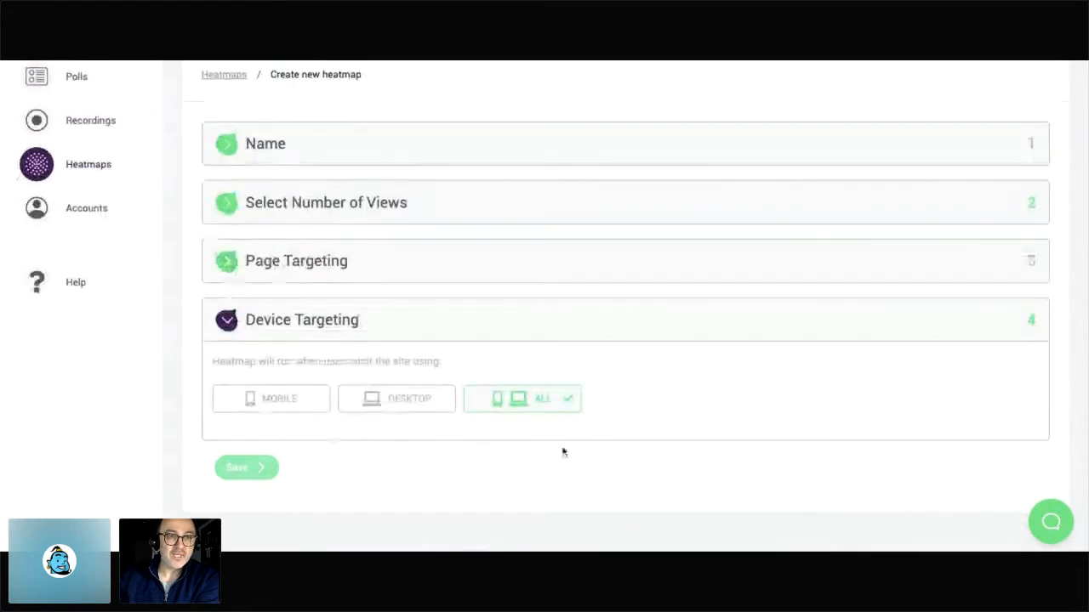
pyautogui.scroll(3, 489, 263)
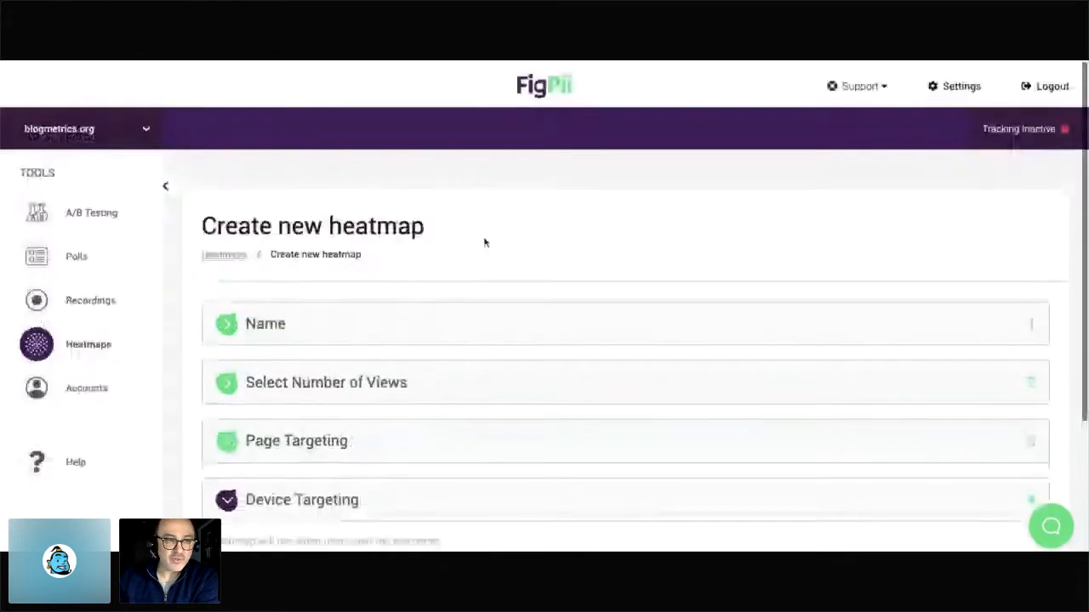
# Examine the recording count options for a new video recording and switch the site to figpii.com
pyautogui.click(103, 297)
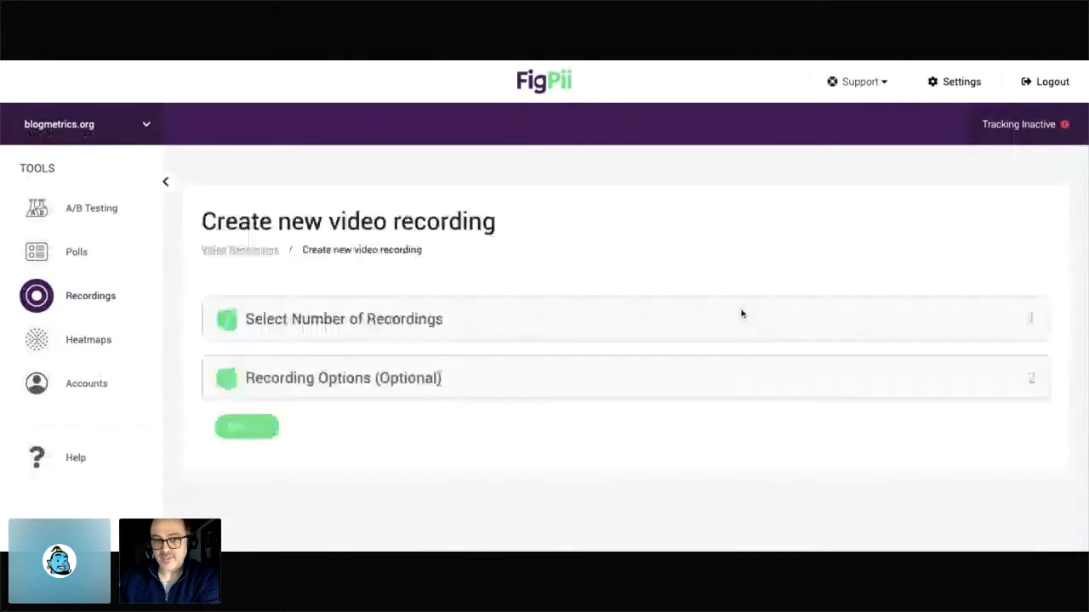
pyautogui.scroll(-1, 545, 340)
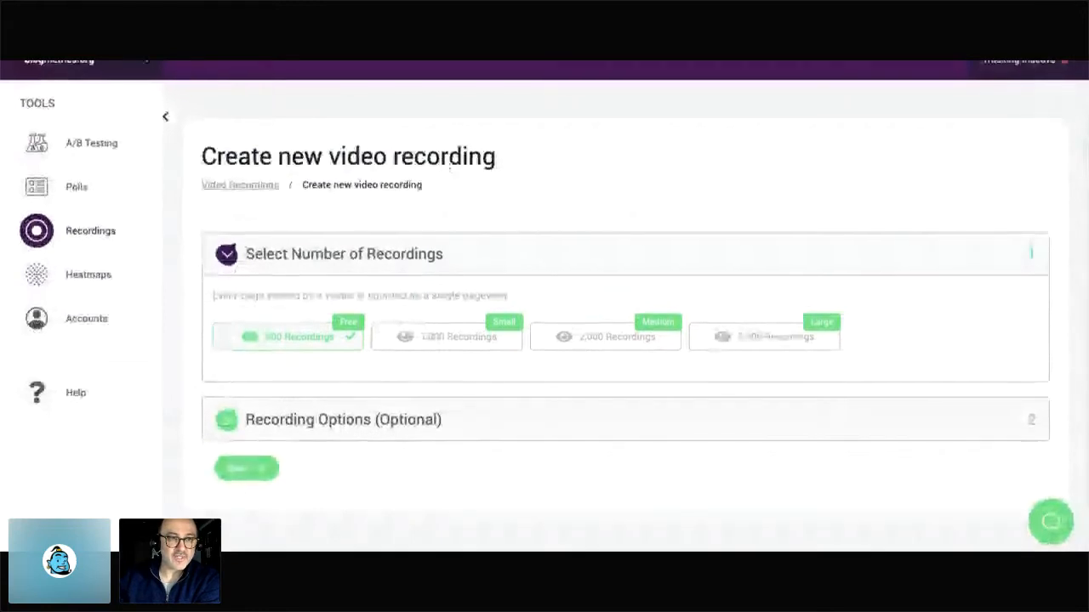
pyautogui.scroll(1, 68, 125)
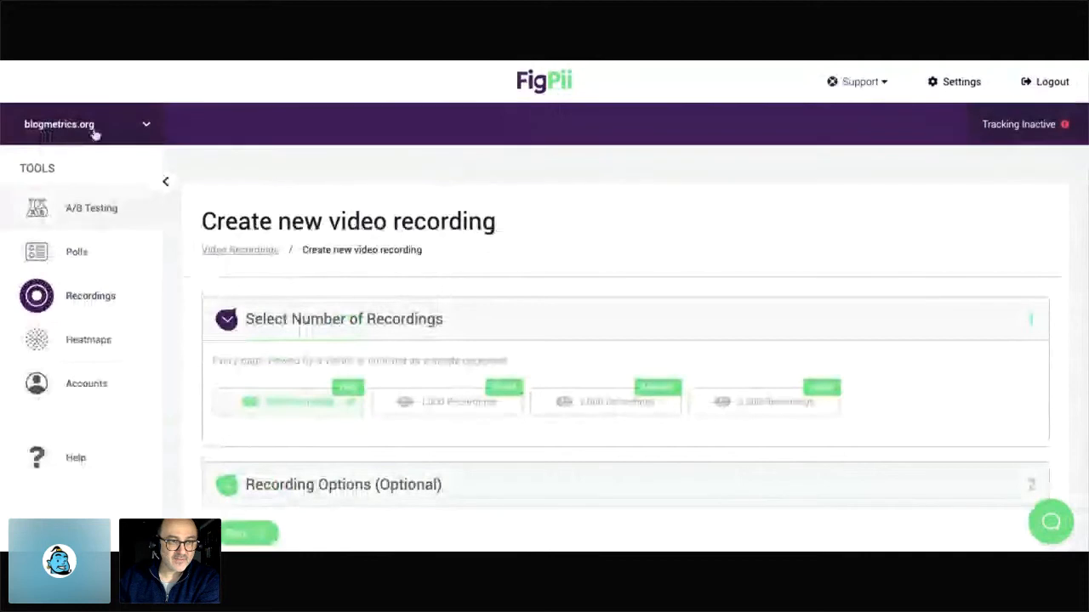
pyautogui.click(99, 125)
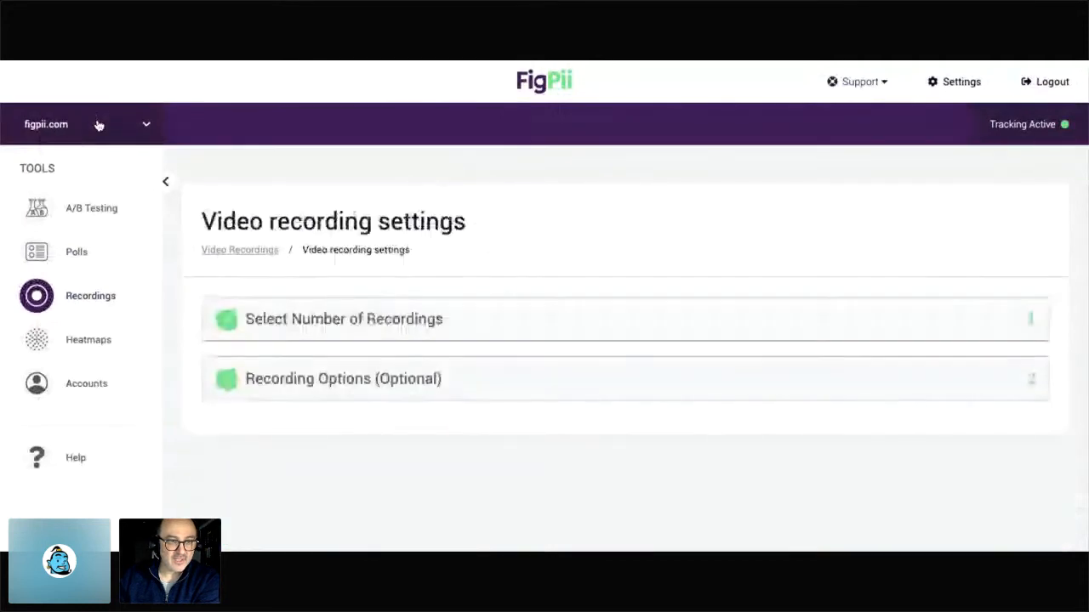
# Open the video recordings list for figpii.com, examine its session statistics and recorded visits, and play recording 1152
pyautogui.click(255, 257)
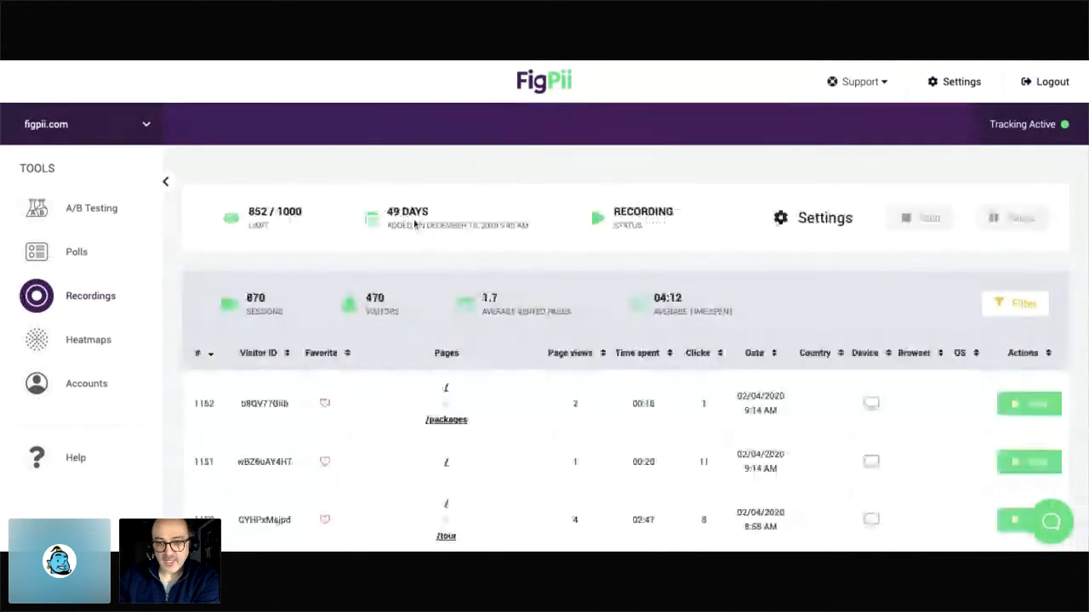
pyautogui.scroll(-2, 642, 296)
pyautogui.scroll(-1, 642, 296)
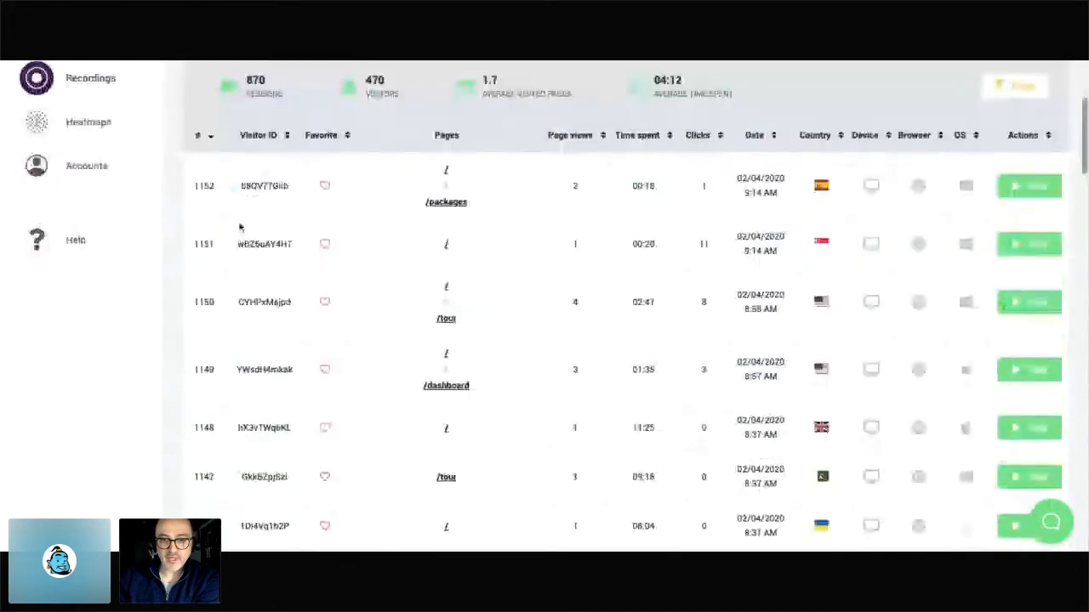
pyautogui.scroll(-3, 595, 280)
pyautogui.scroll(2, 595, 280)
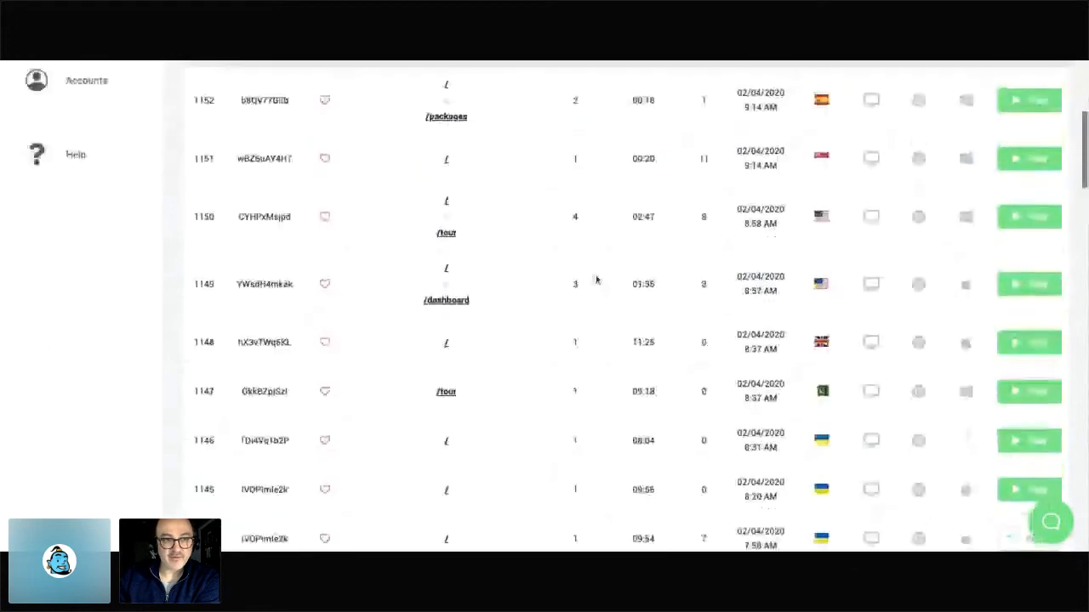
pyautogui.scroll(2, 596, 280)
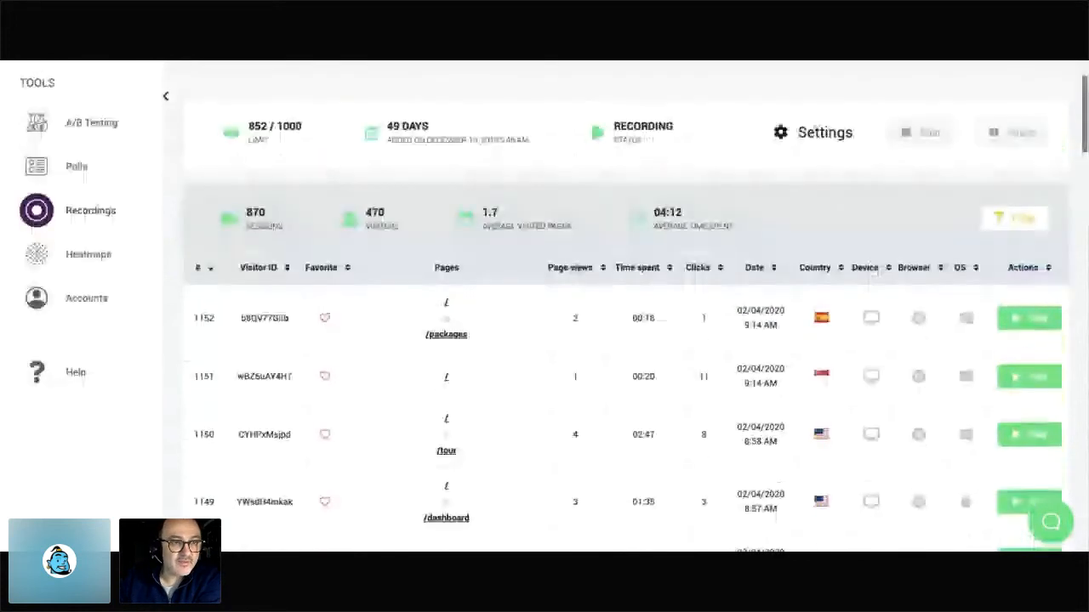
pyautogui.scroll(1, 117, 185)
pyautogui.scroll(-1, 531, 365)
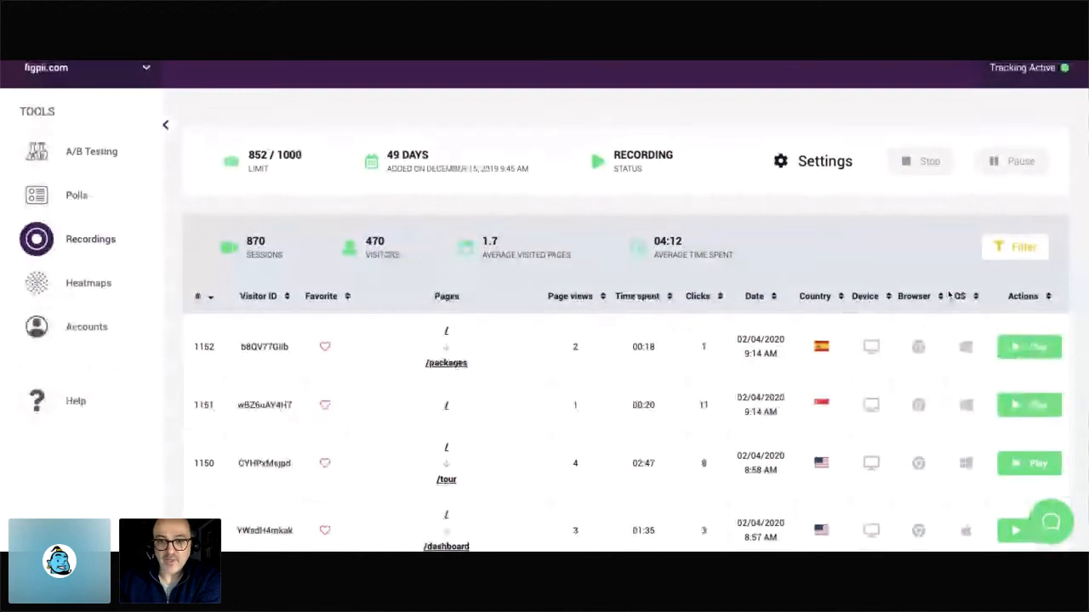
pyautogui.scroll(-1, 595, 351)
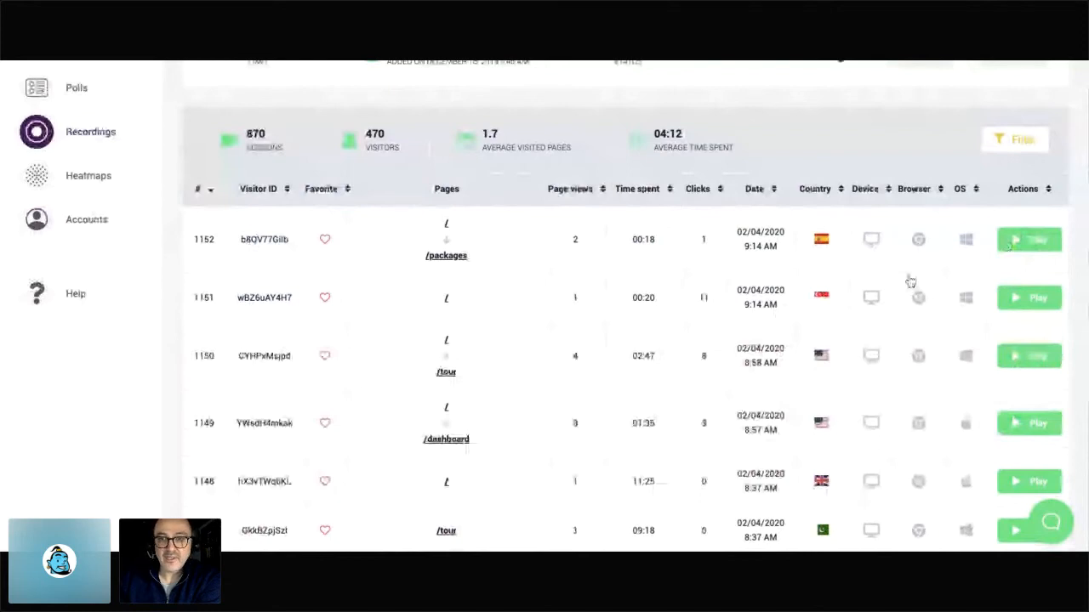
pyautogui.click(1029, 239)
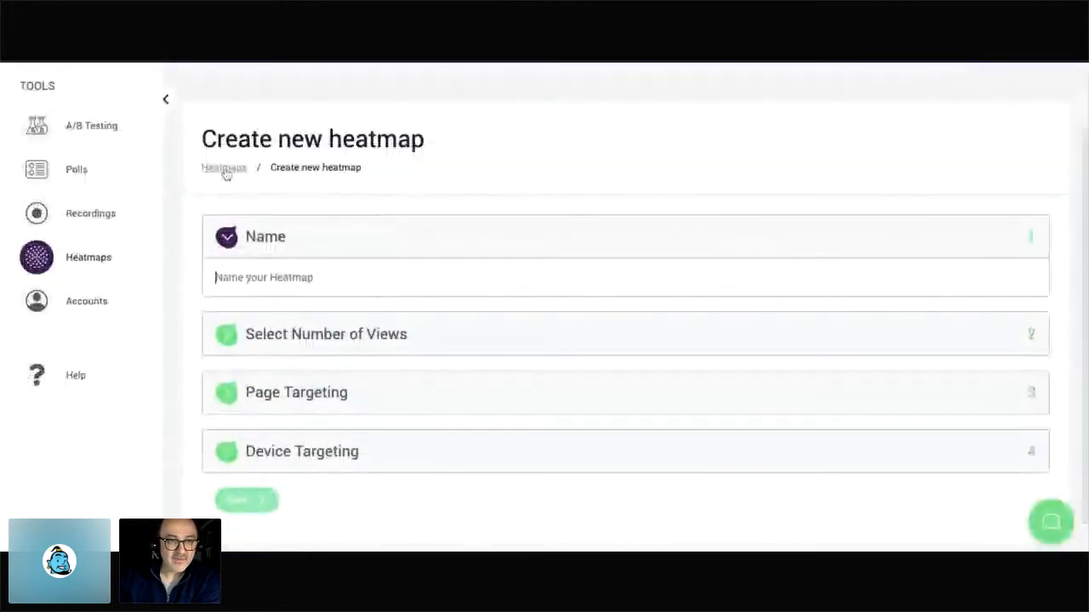
# Leave the heatmap setup and start a new poll for figpii.com named "My first poll"
pyautogui.click(224, 169)
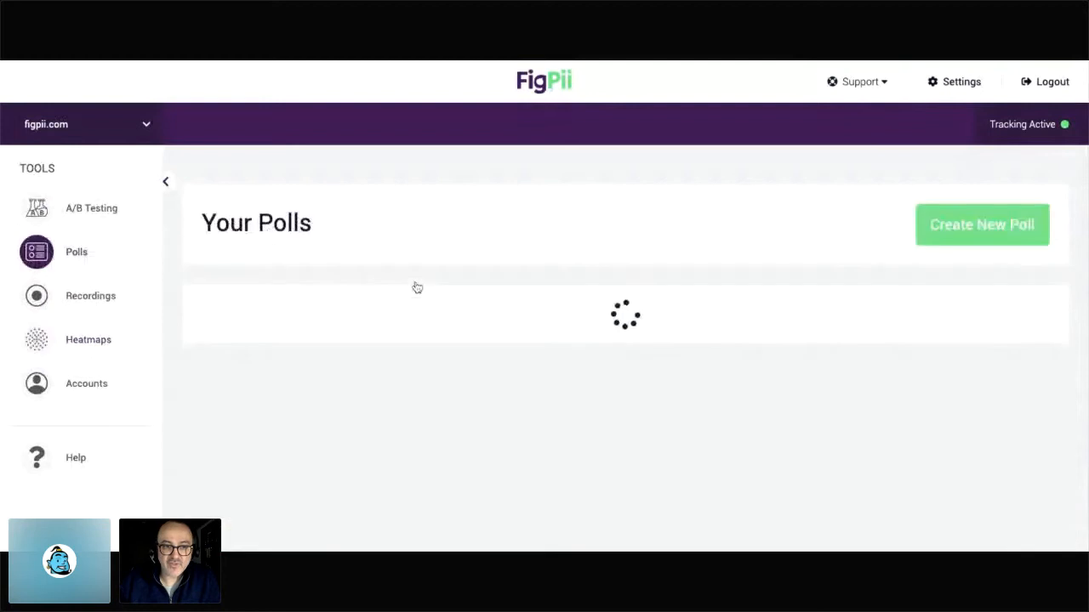
pyautogui.scroll(-1, 537, 282)
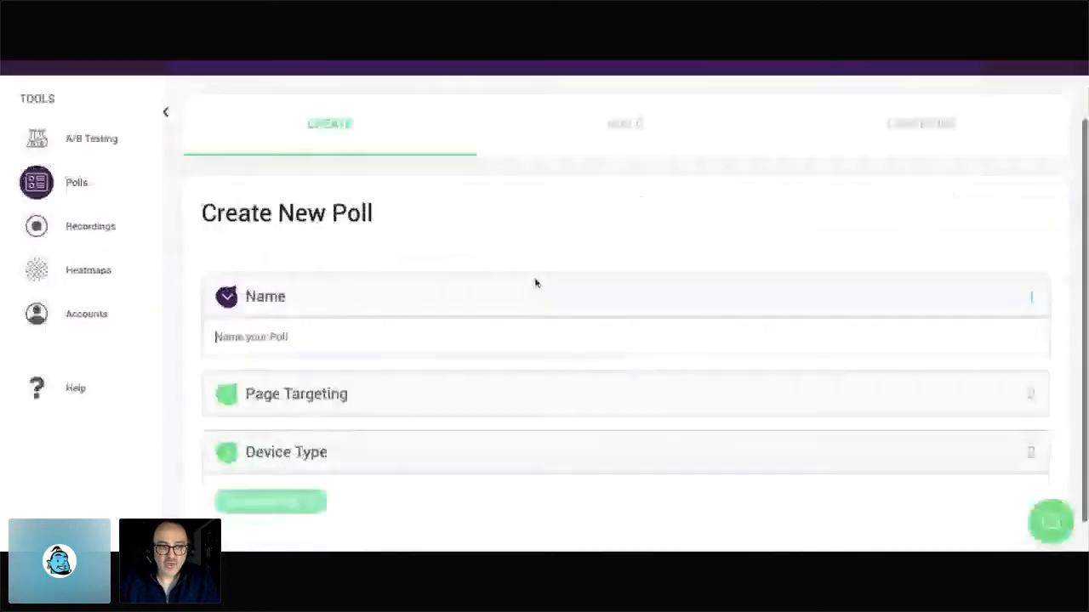
pyautogui.write('My first P')
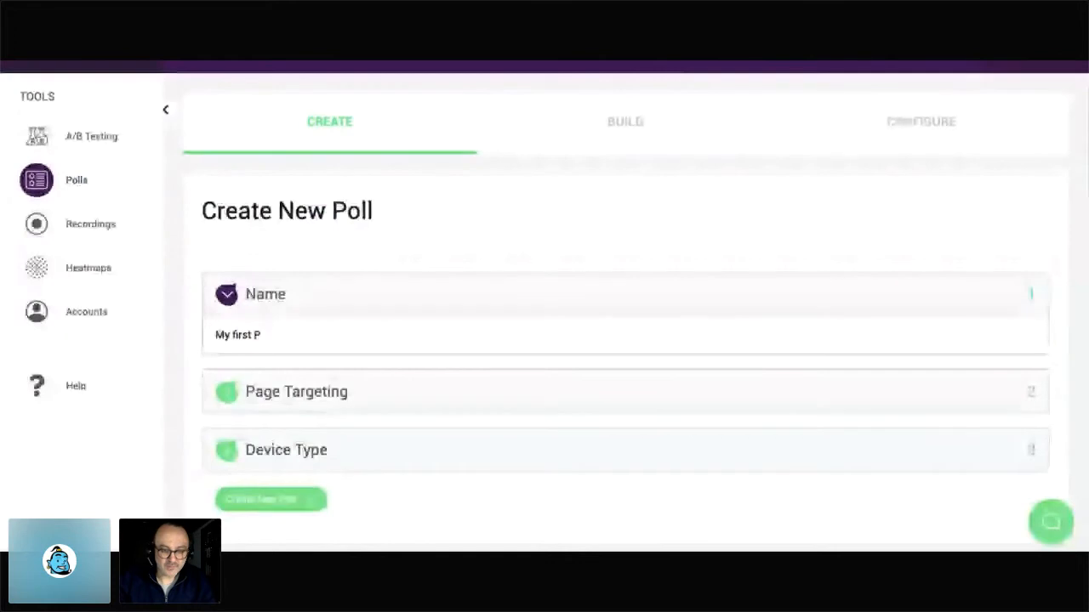
pyautogui.press('BackSpace')
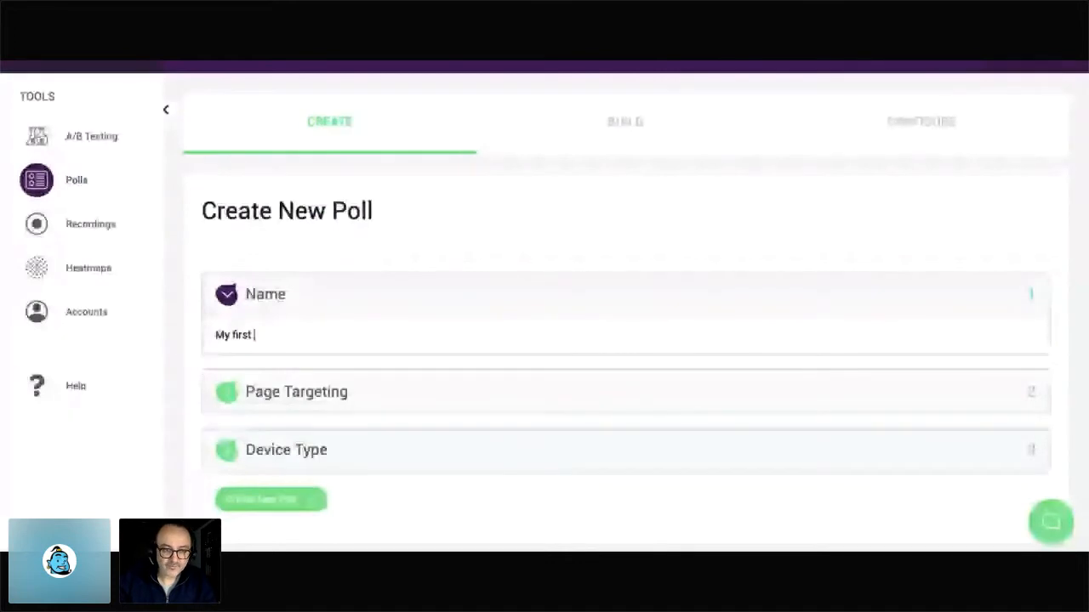
pyautogui.write('poll')
# Keep the poll targeted at the entire website, set its device type to Desktop and create it
pyautogui.click(309, 390)
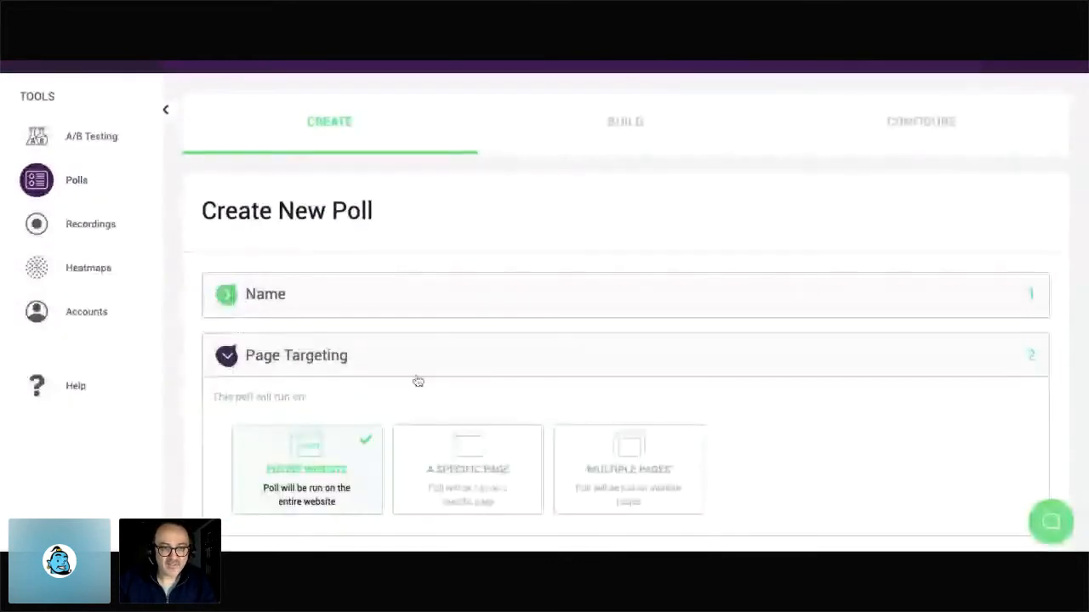
pyautogui.scroll(-2, 441, 435)
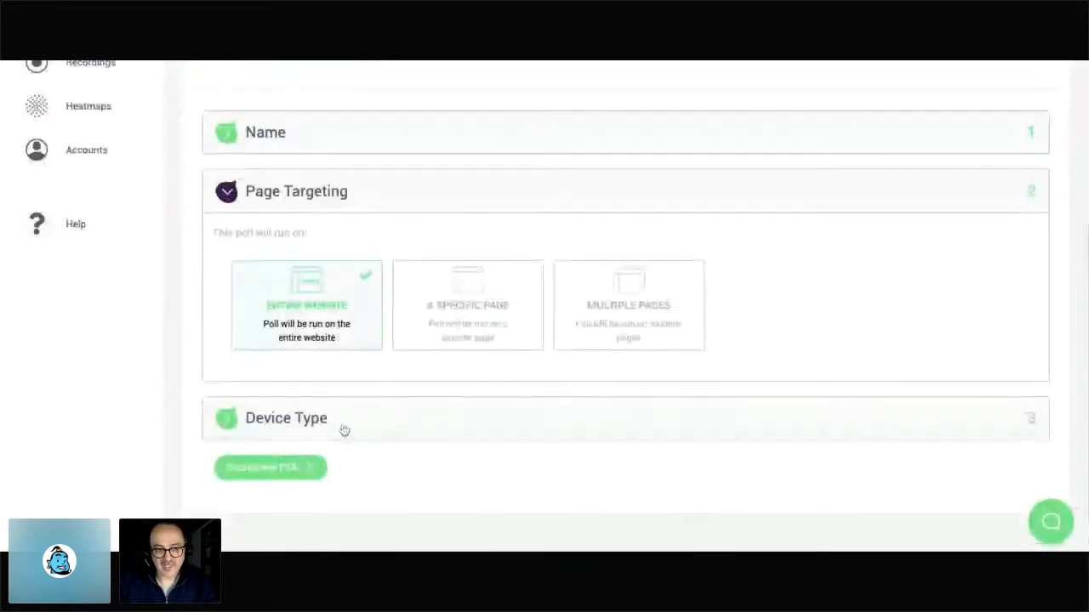
pyautogui.click(437, 423)
pyautogui.click(431, 407)
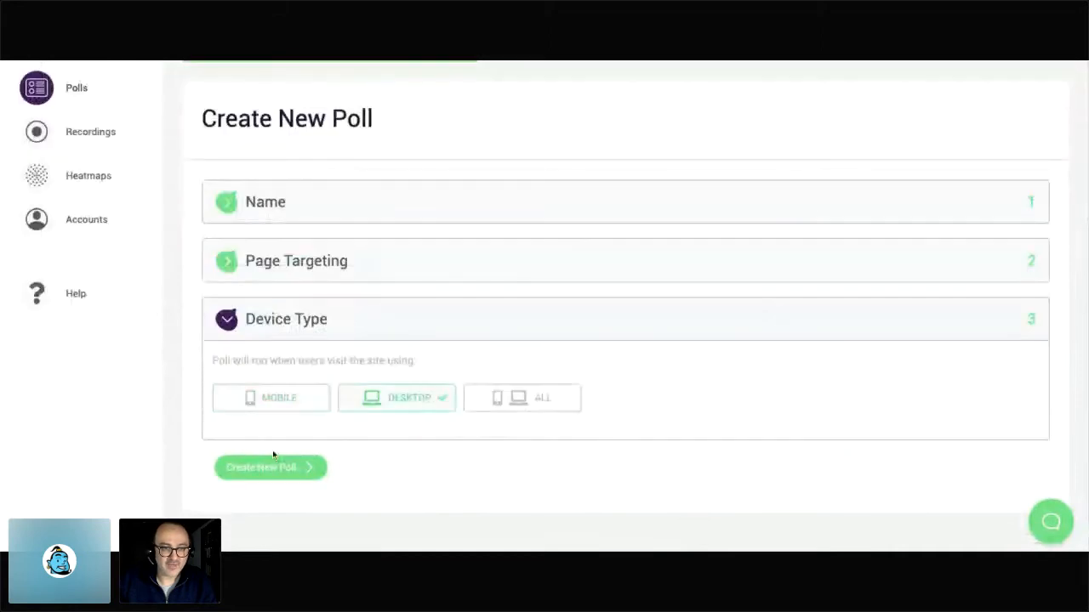
pyautogui.click(272, 470)
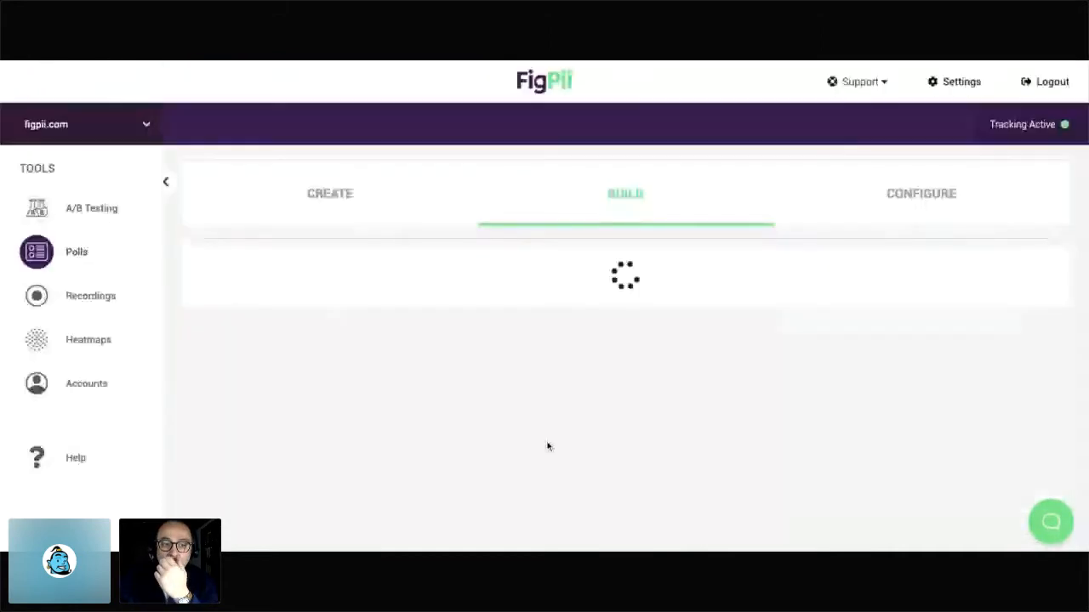
# Add a Select Box question reading "What brings you to our site today?" with "Just browsing" as its first option
pyautogui.scroll(-2, 442, 324)
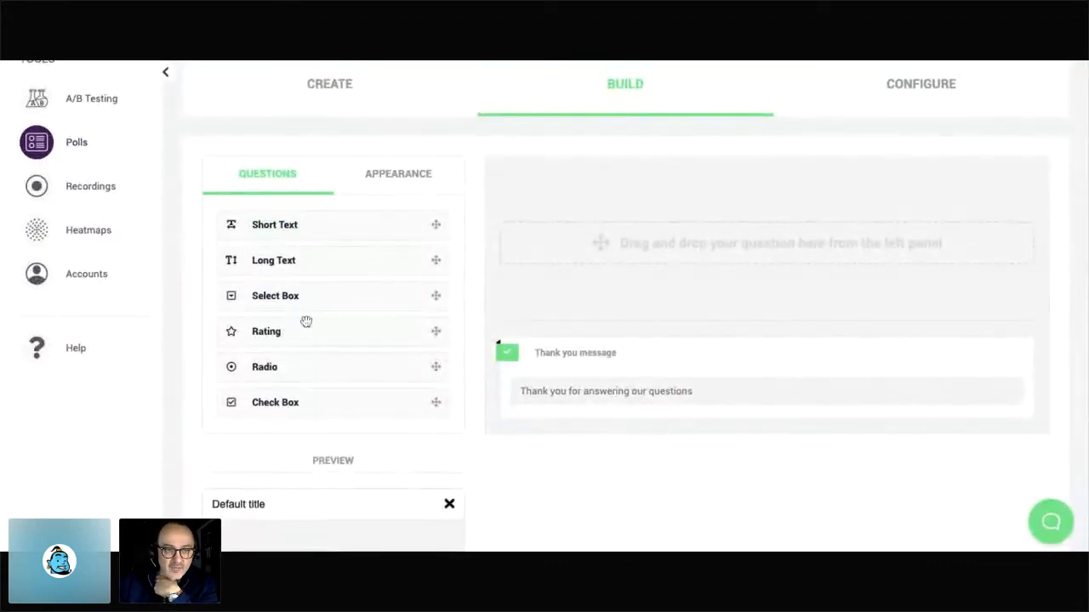
pyautogui.moveTo(314, 294); pyautogui.dragTo(649, 230)
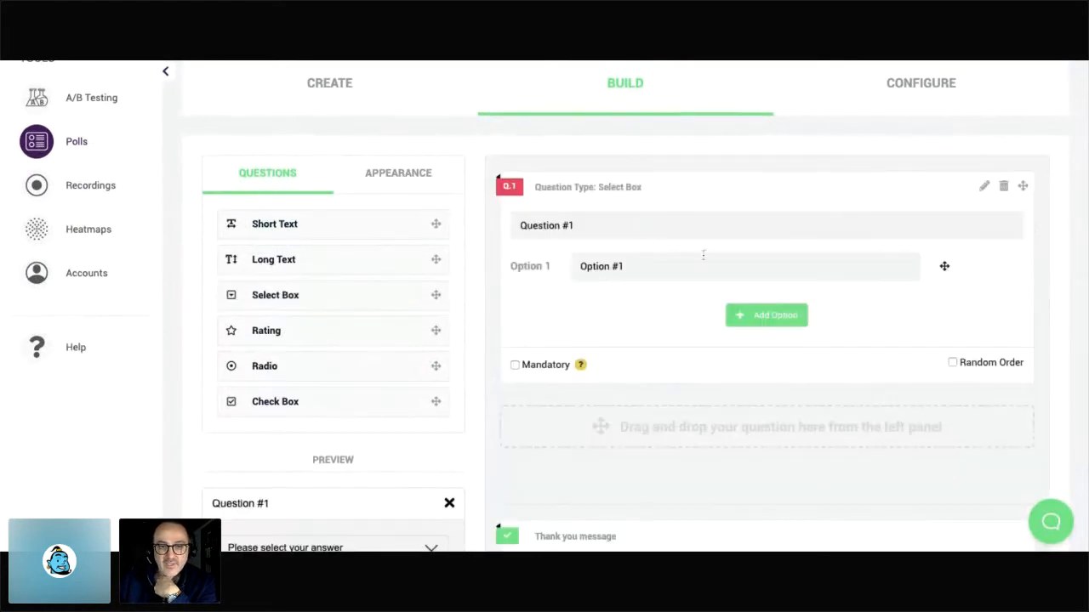
pyautogui.click(581, 227)
pyautogui.write('What brings ')
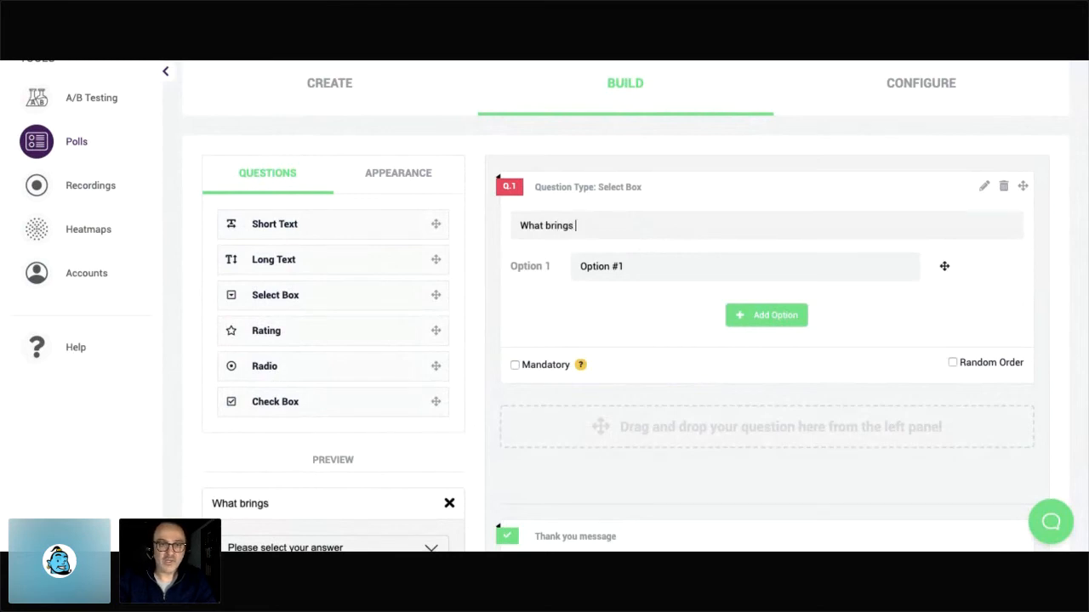
pyautogui.write('you to our site tod')
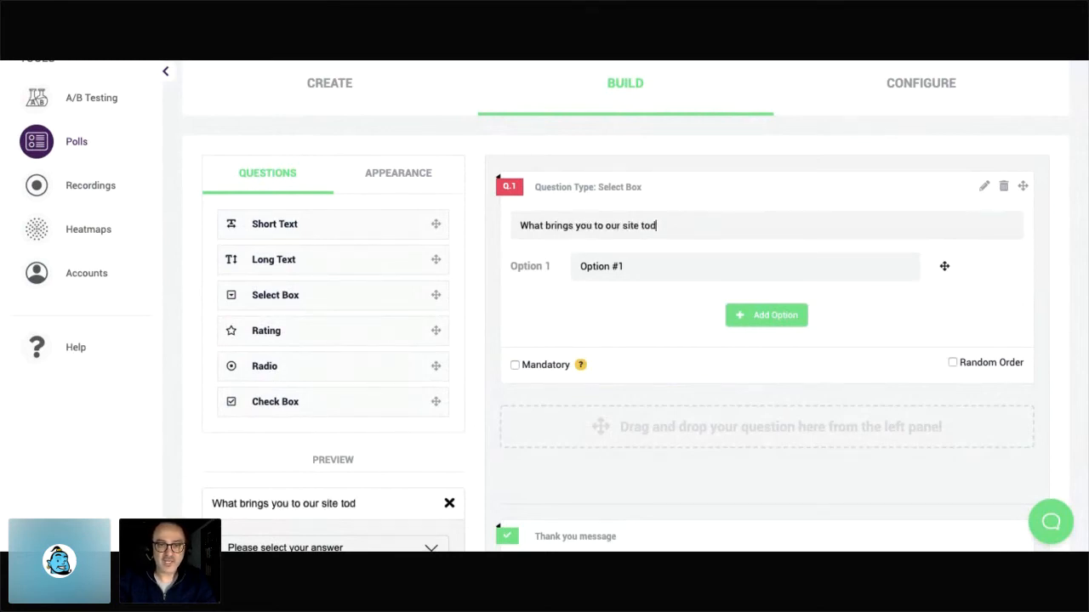
pyautogui.write('ay?')
pyautogui.press('Tab')
pyautogui.write('Just ')
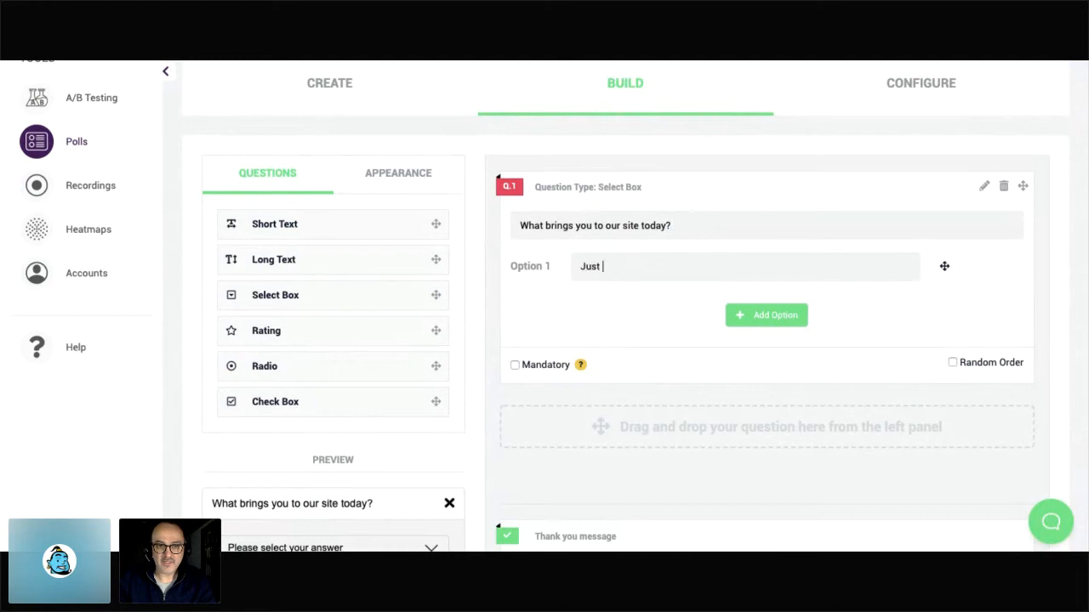
pyautogui.write('browsing')
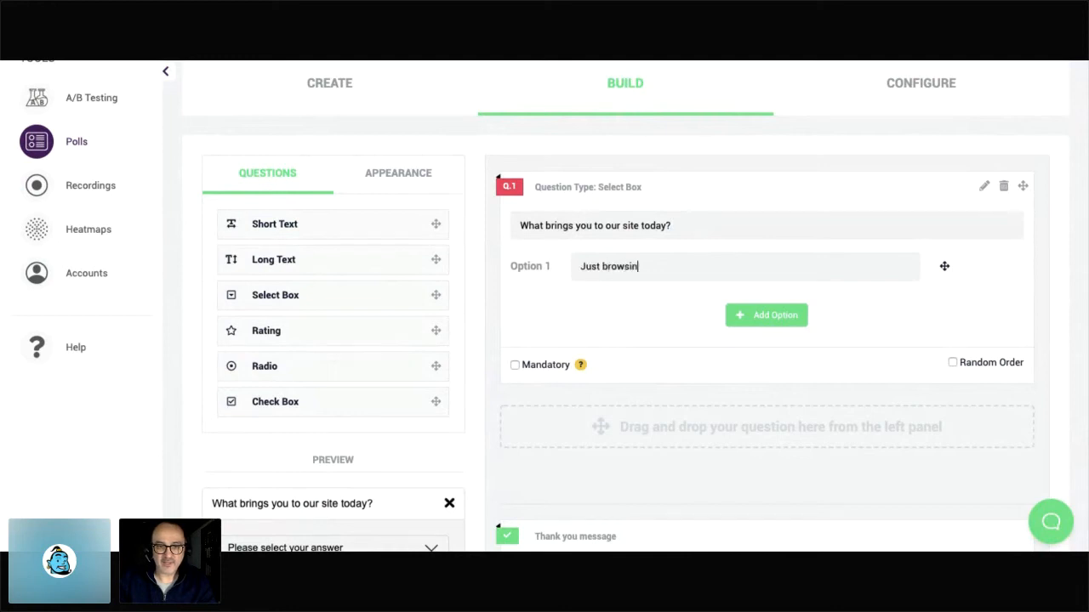
# Add a second option "Thinking about buying" and a third option "Not sure" to the Select Box question
pyautogui.click(789, 328)
pyautogui.click(655, 306)
pyautogui.write('T')
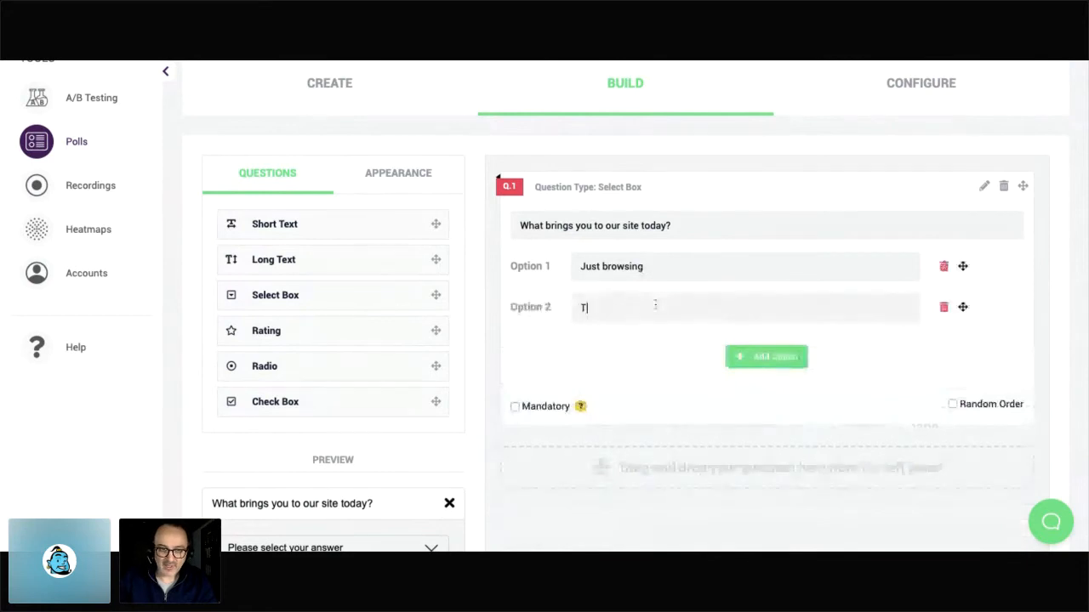
pyautogui.write('hinking abou tbuy')
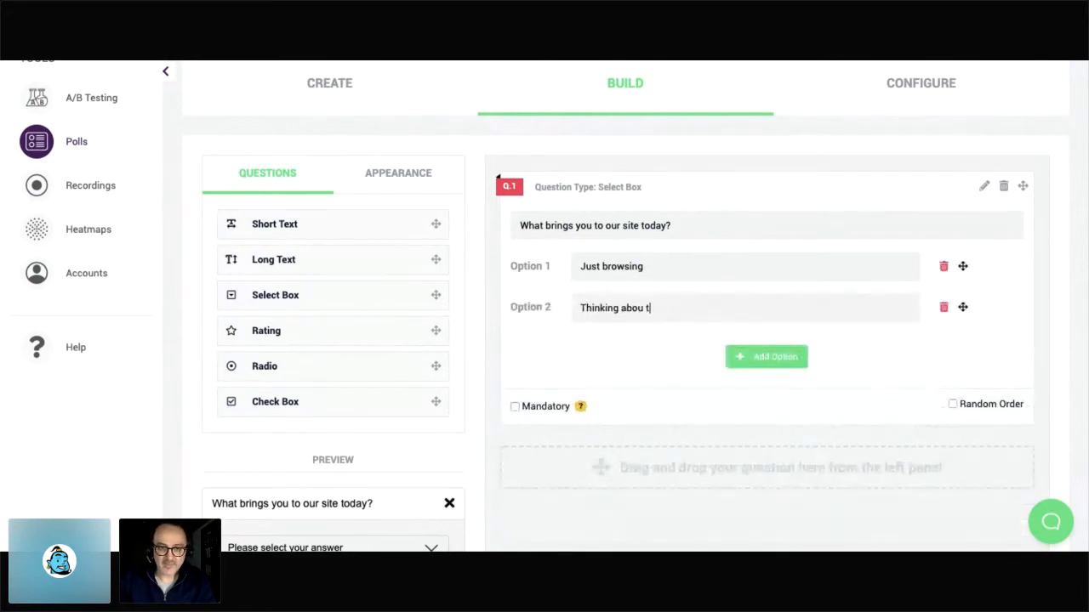
pyautogui.press('BackSpace')
pyautogui.press('BackSpace')
pyautogui.press('BackSpace')
pyautogui.press('BackSpace')
pyautogui.press('BackSpace')
pyautogui.write('t b')
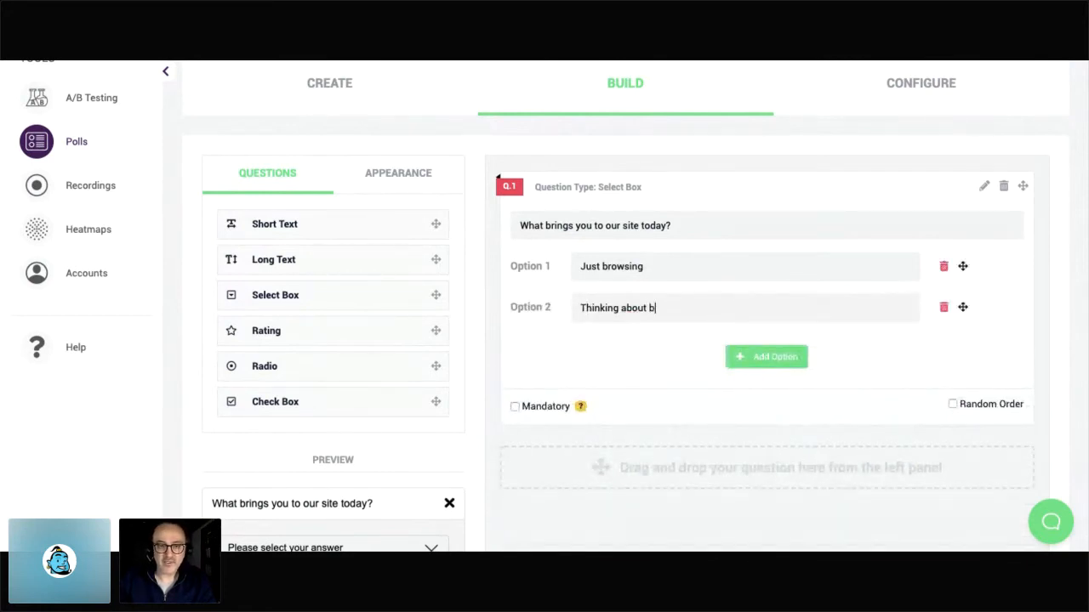
pyautogui.write('uying')
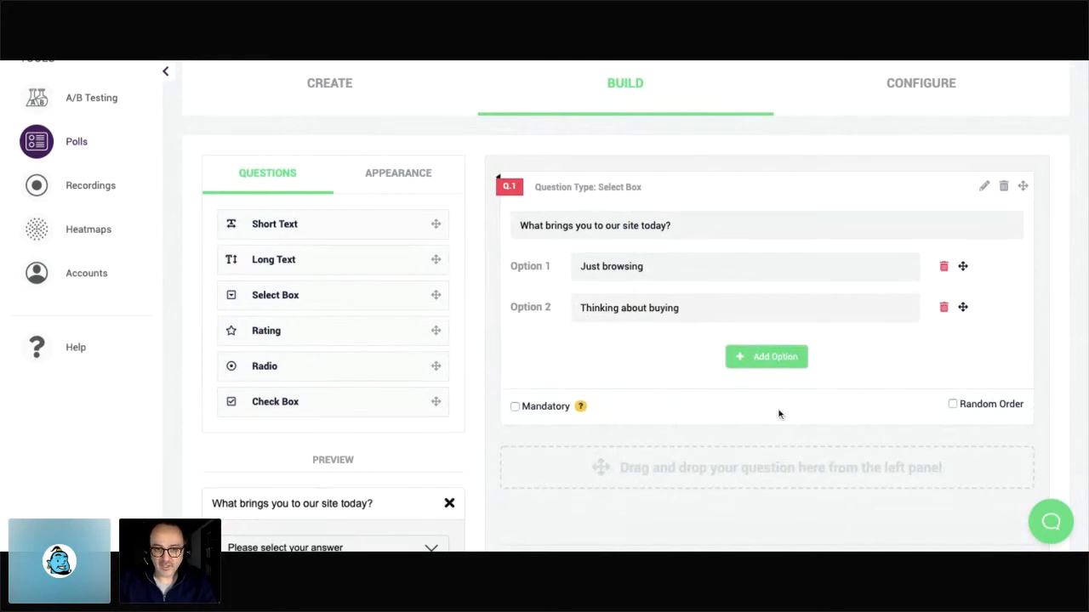
pyautogui.click(787, 364)
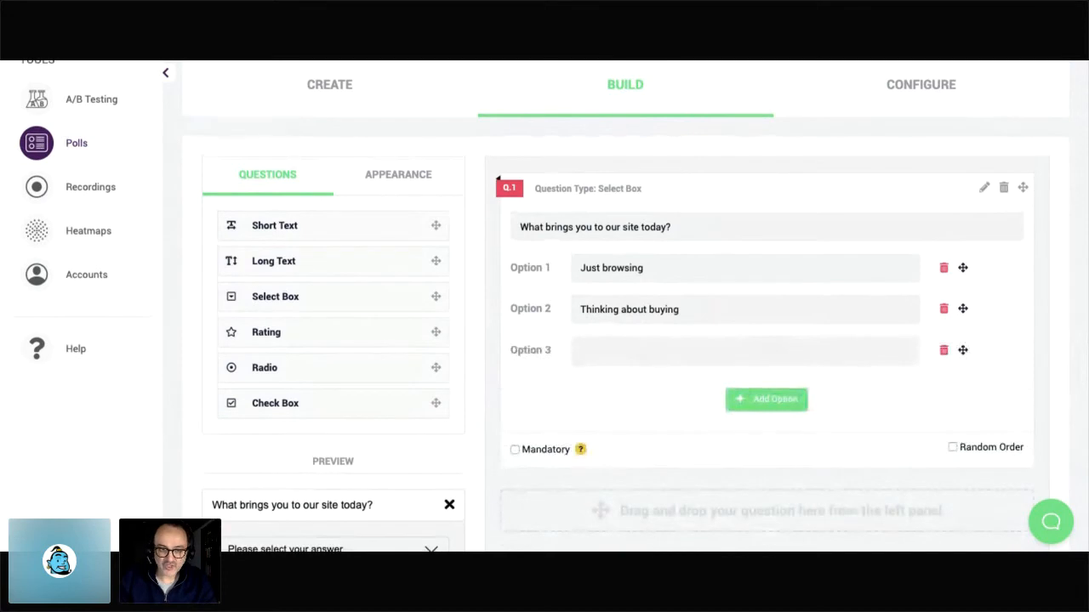
pyautogui.write('Not sure')
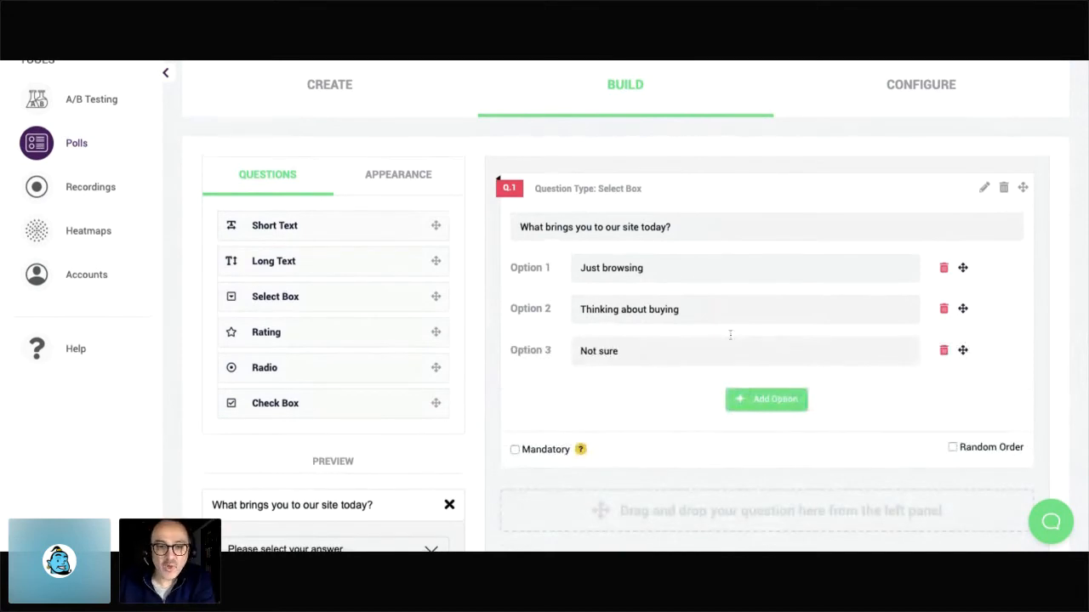
# Add a Short Text question reading "Thank you for your feedback - can you tell us more what you are looking to buy?" below the first question
pyautogui.scroll(-1, 681, 323)
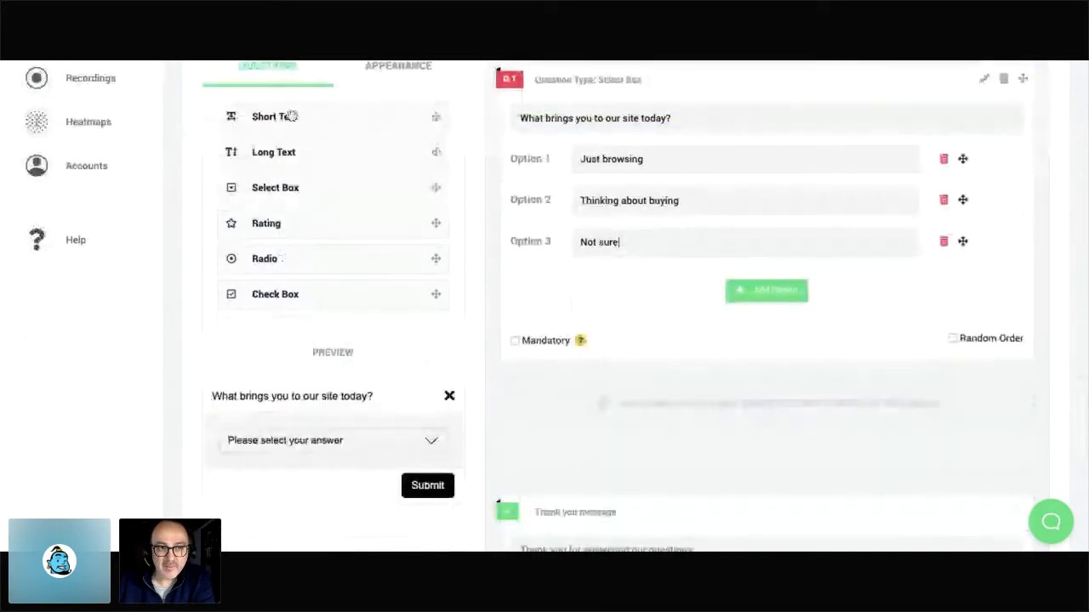
pyautogui.moveTo(291, 116); pyautogui.dragTo(614, 456)
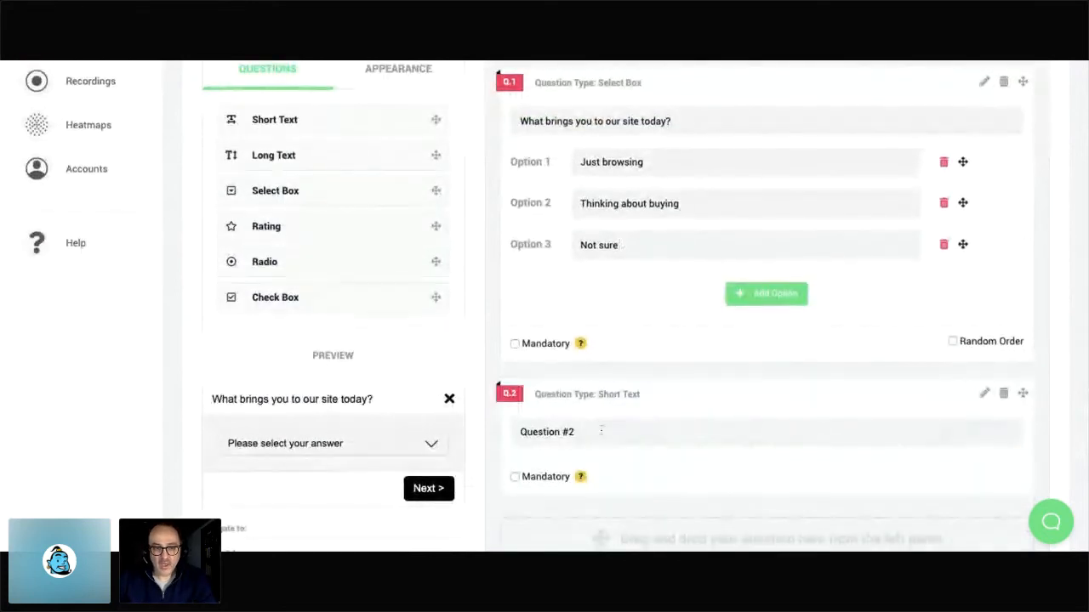
pyautogui.click(600, 432)
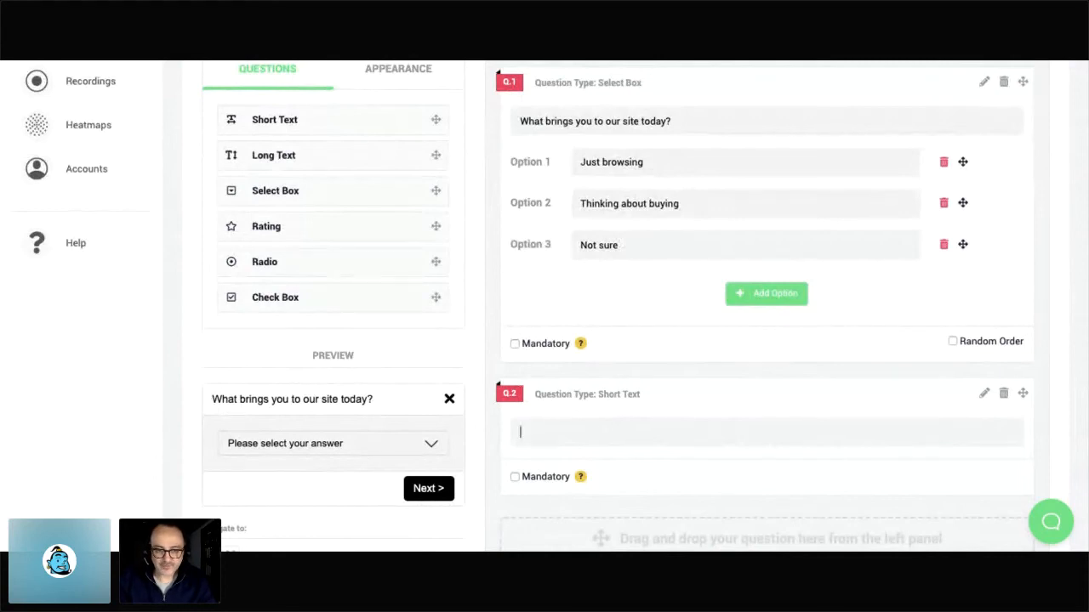
pyautogui.write('T')
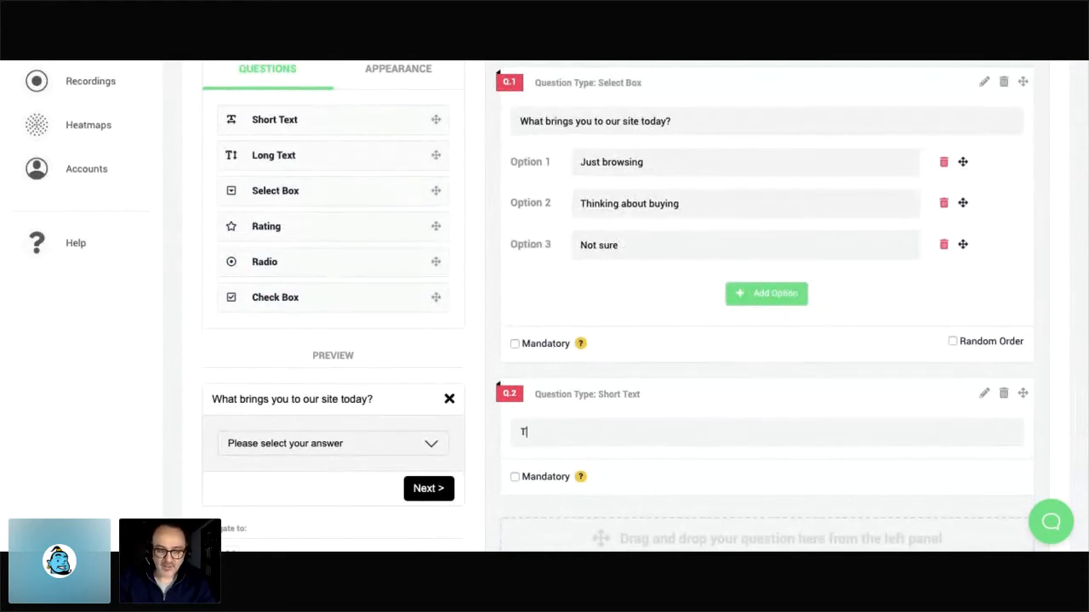
pyautogui.write('hank you for your feed')
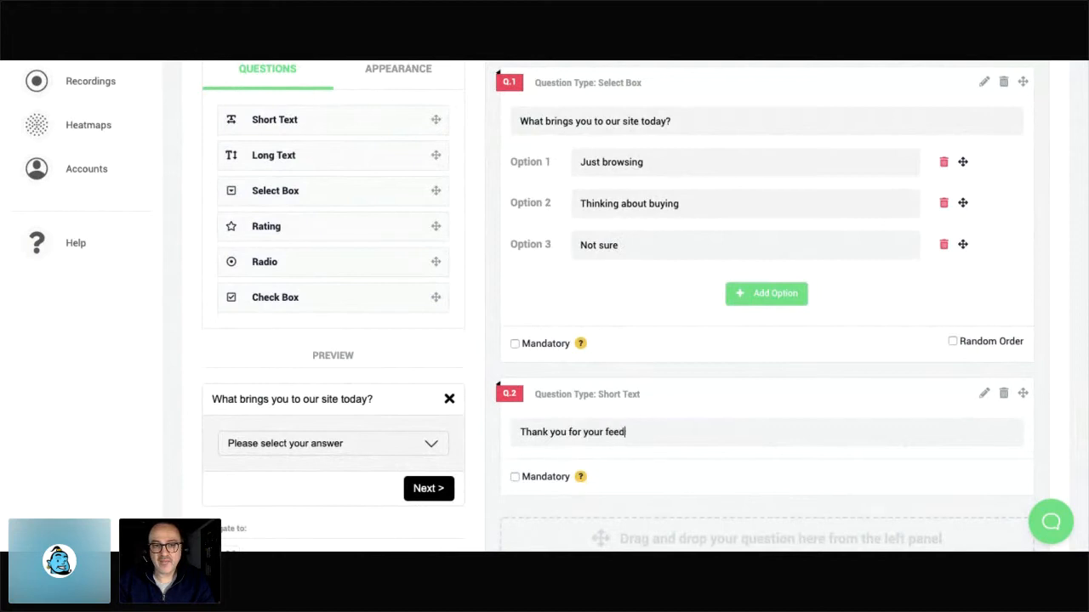
pyautogui.write('back - ')
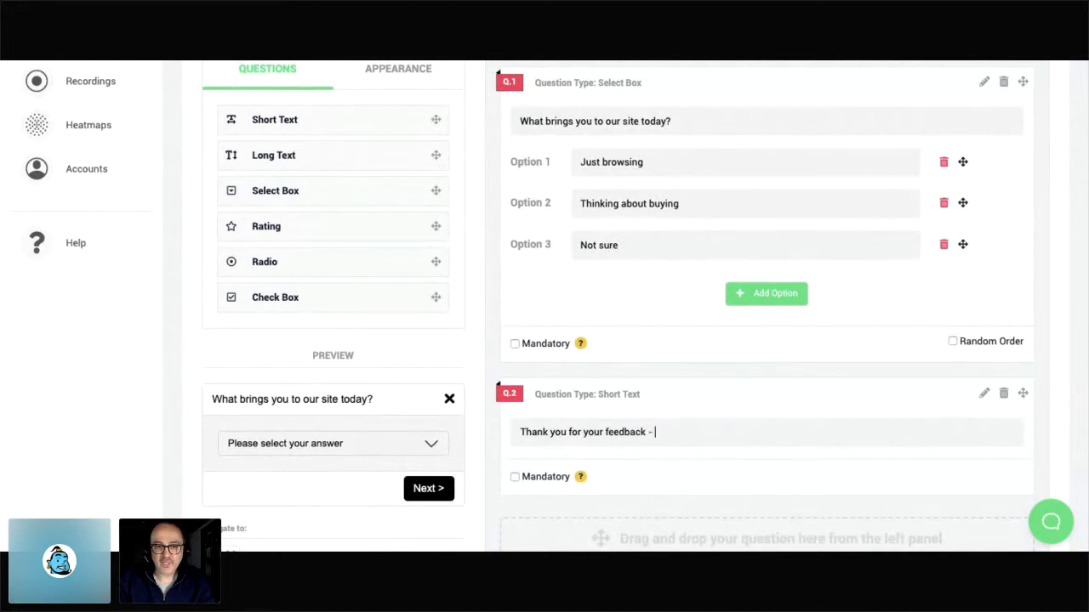
pyautogui.write('can you tell us ')
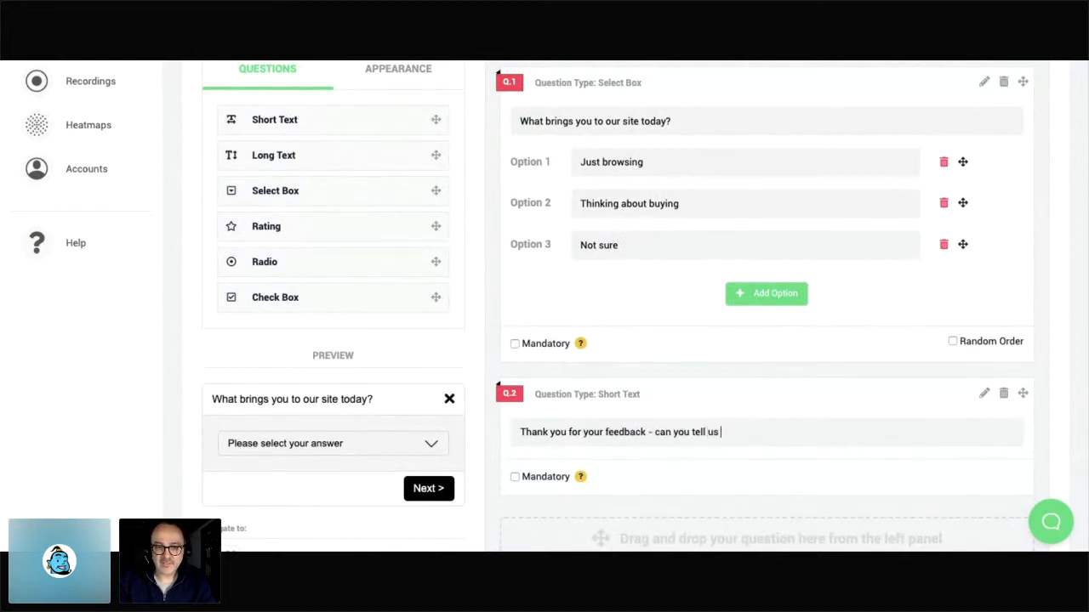
pyautogui.write('more what you are lo')
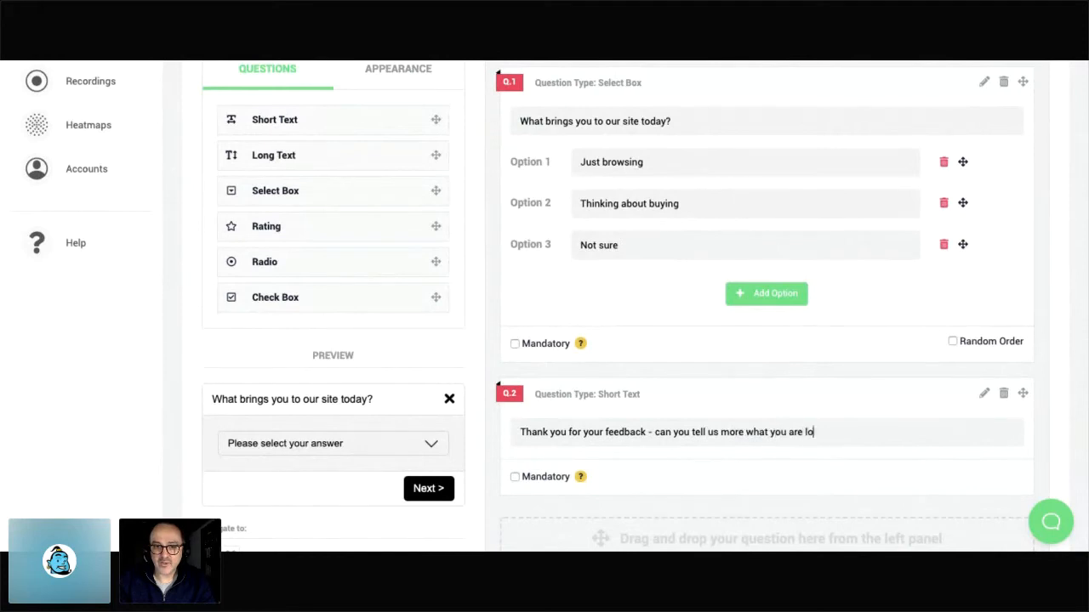
pyautogui.write('oking to buy?')
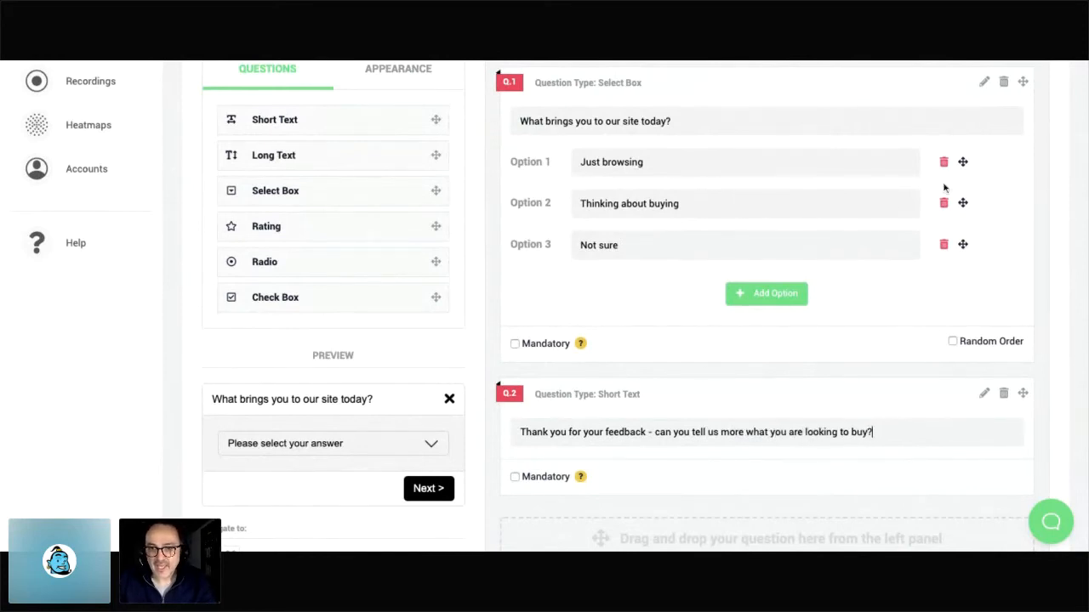
# Set question 1's answer logic: "Thinking about buying" goes to question 2, while "Just browsing" and "Not sure" show the thank you message
pyautogui.scroll(1, 968, 185)
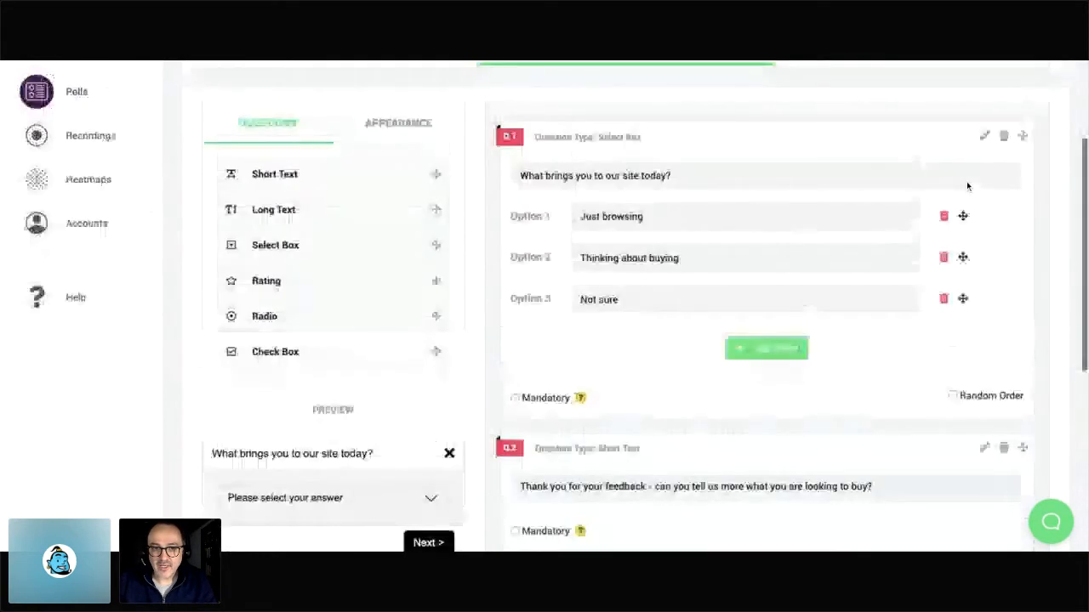
pyautogui.click(984, 140)
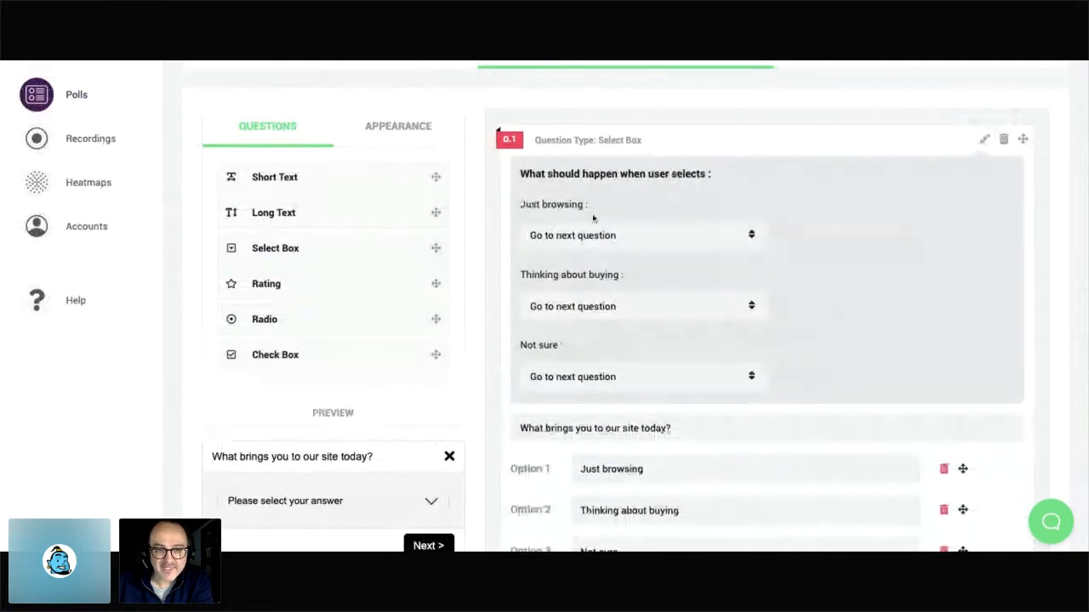
pyautogui.click(634, 309)
pyautogui.click(637, 321)
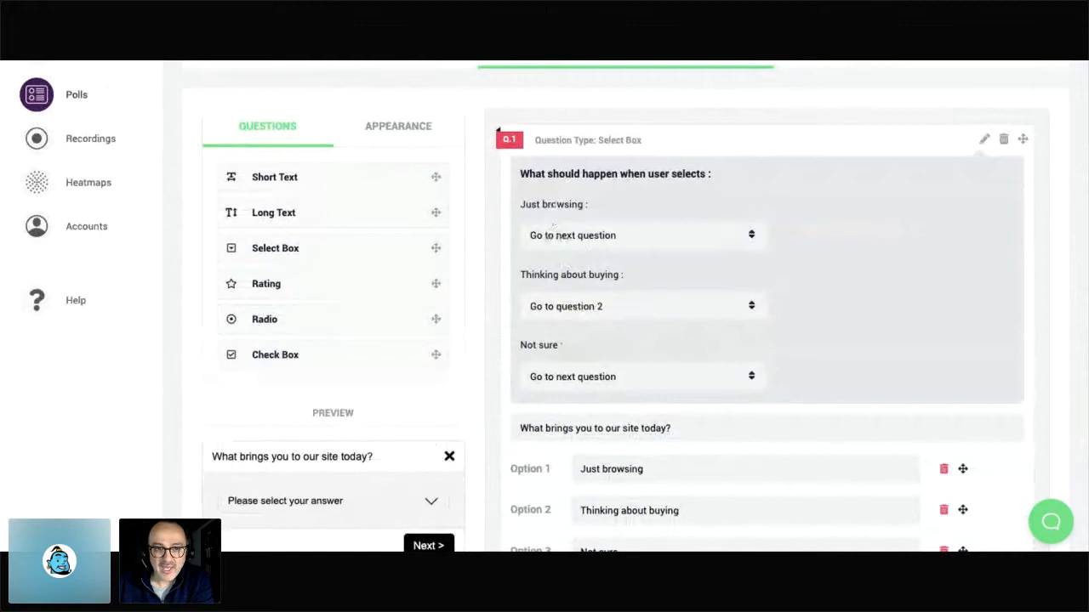
pyautogui.click(604, 239)
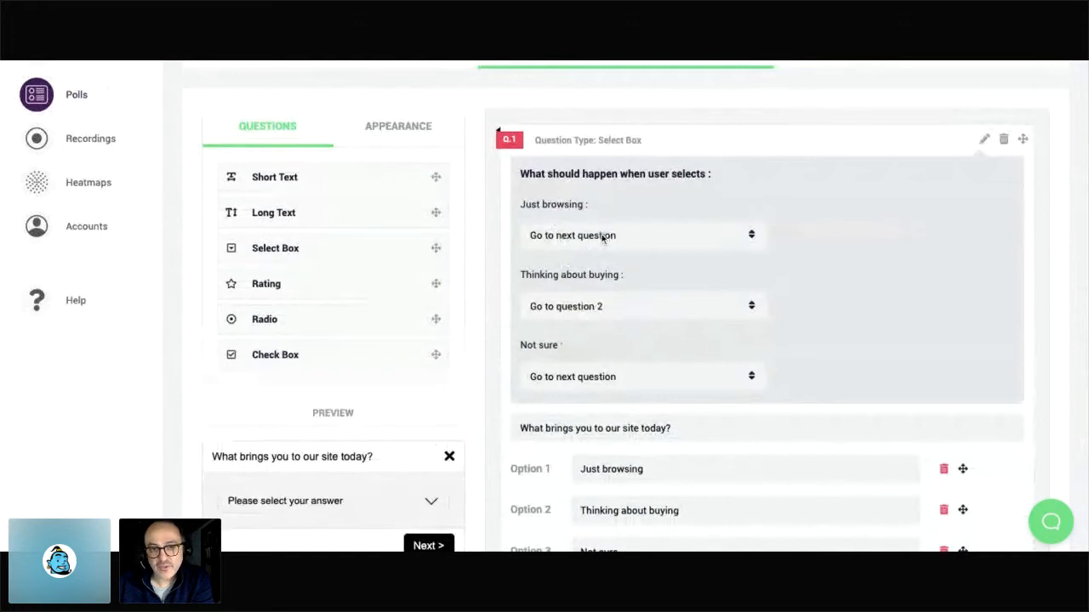
pyautogui.click(614, 269)
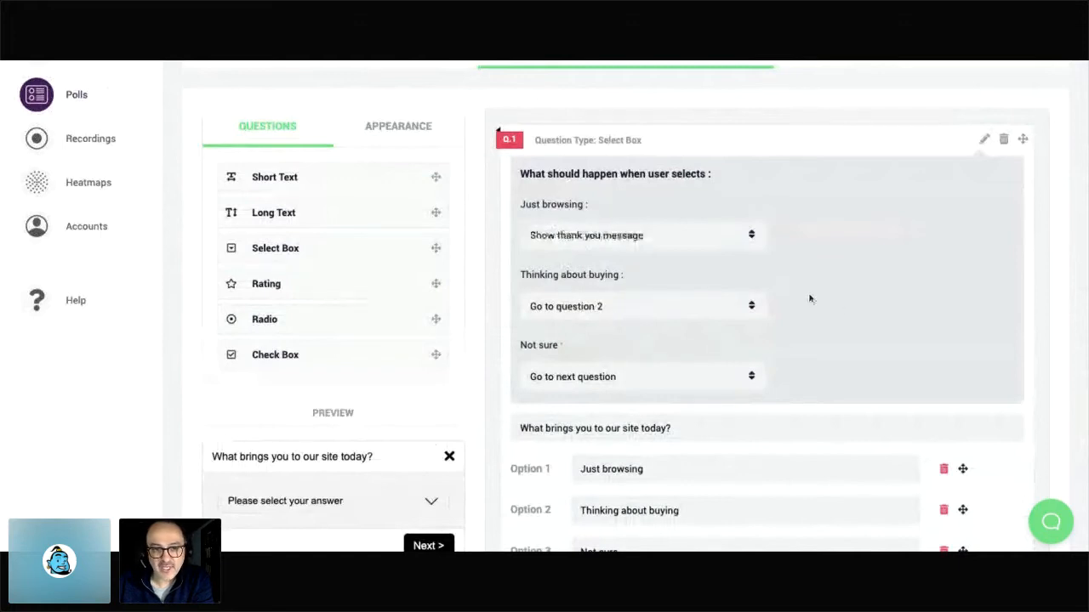
pyautogui.click(558, 381)
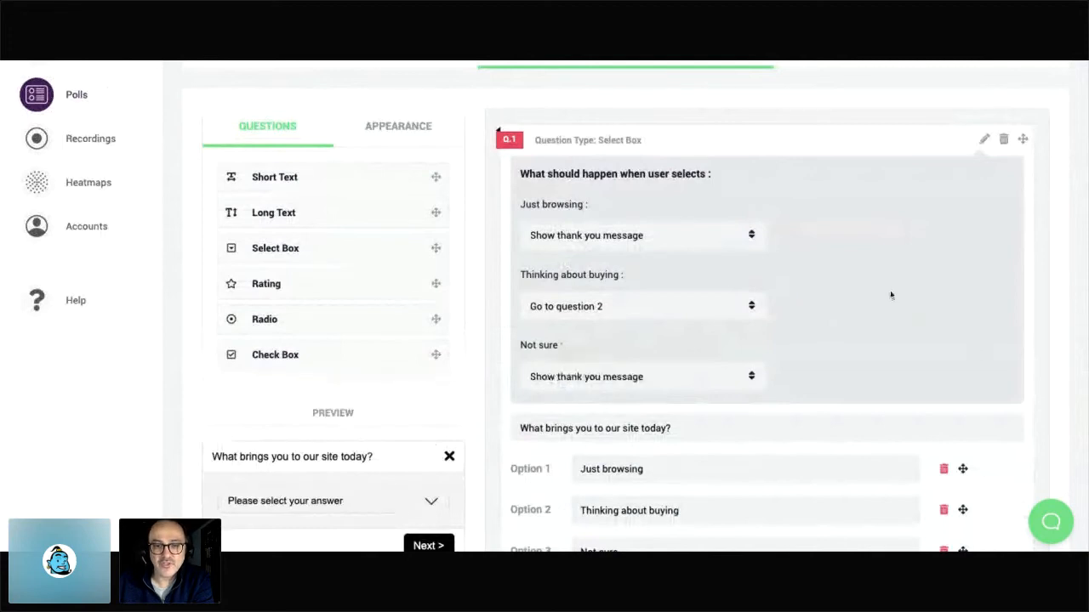
# Try the Dark theme in the poll's appearance settings and switch it back to Light
pyautogui.scroll(-3, 890, 290)
pyautogui.scroll(-7, 893, 295)
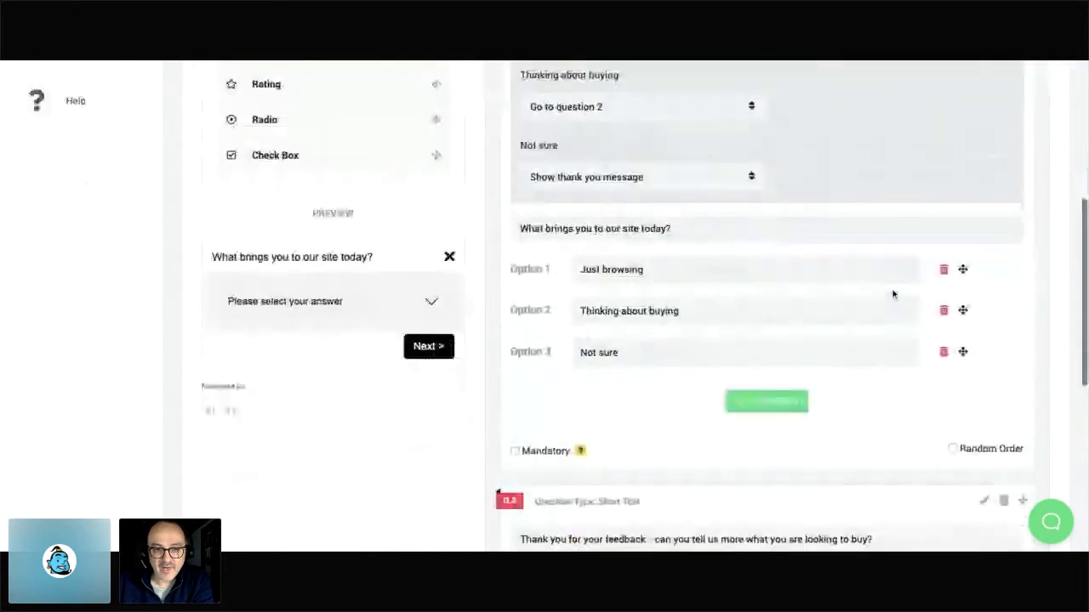
pyautogui.scroll(2, 353, 262)
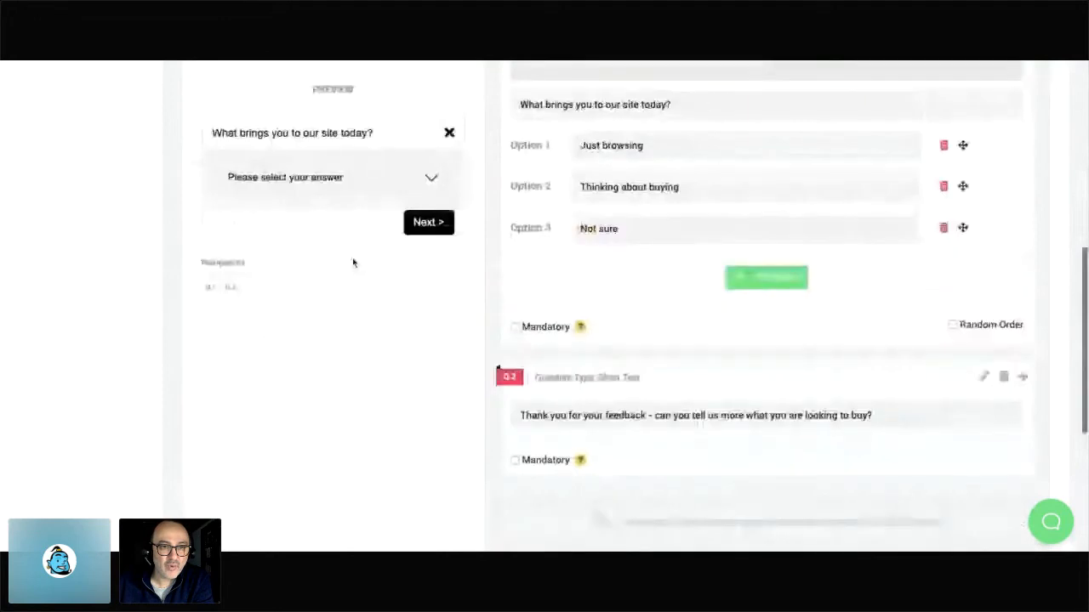
pyautogui.scroll(2, 345, 238)
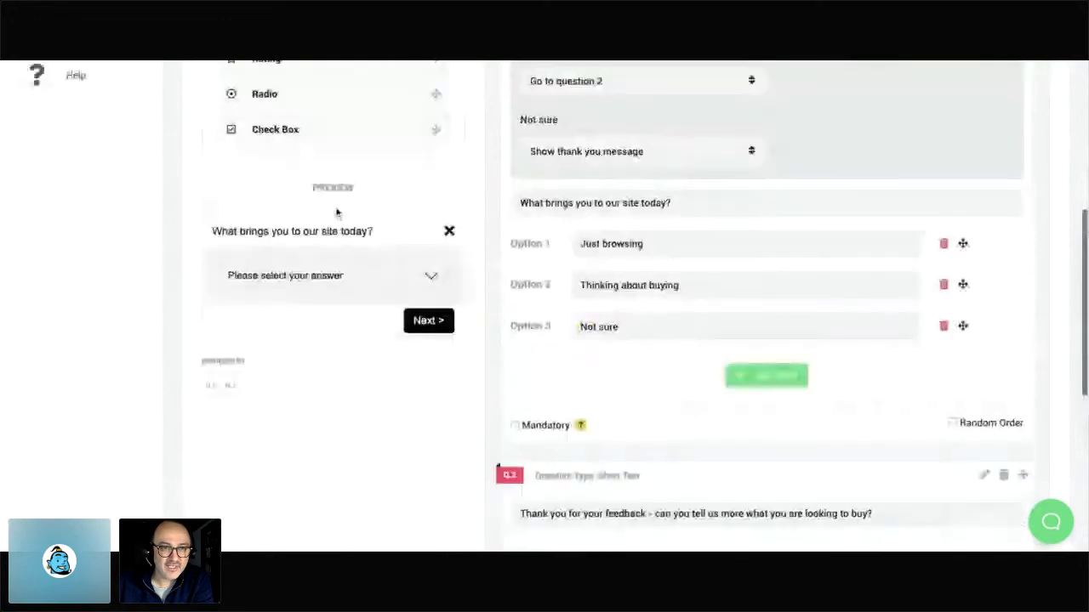
pyautogui.scroll(4, 336, 212)
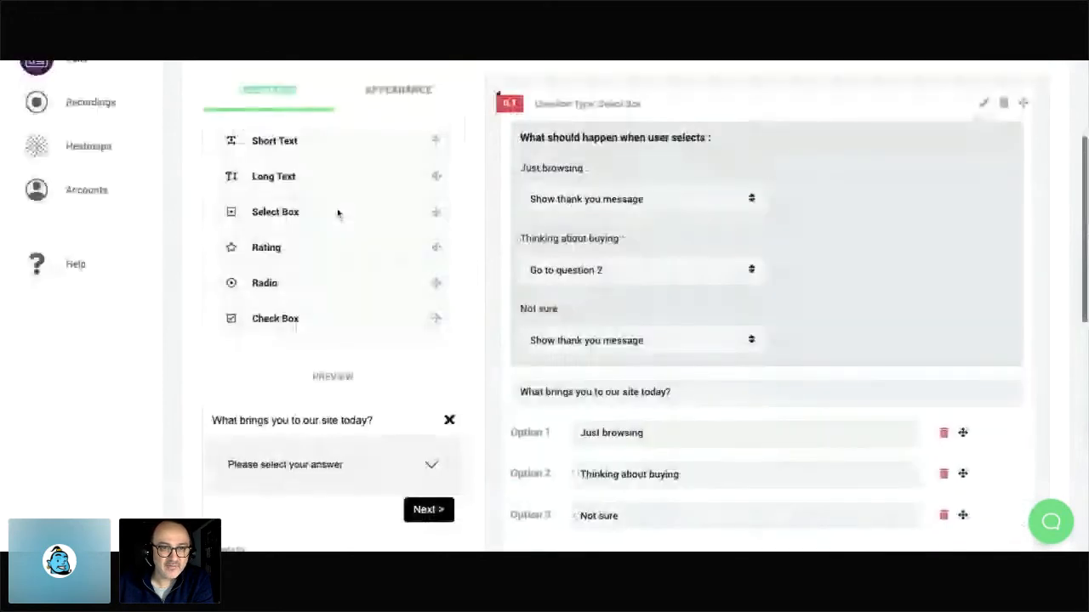
pyautogui.scroll(1, 337, 213)
pyautogui.click(398, 135)
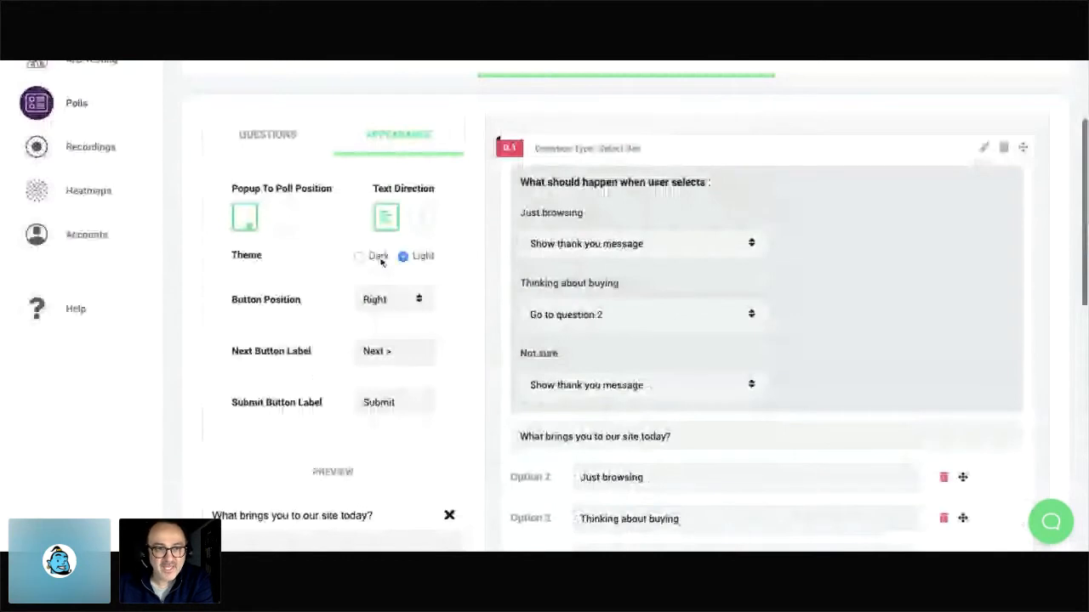
pyautogui.scroll(-1, 375, 260)
pyautogui.scroll(-2, 372, 258)
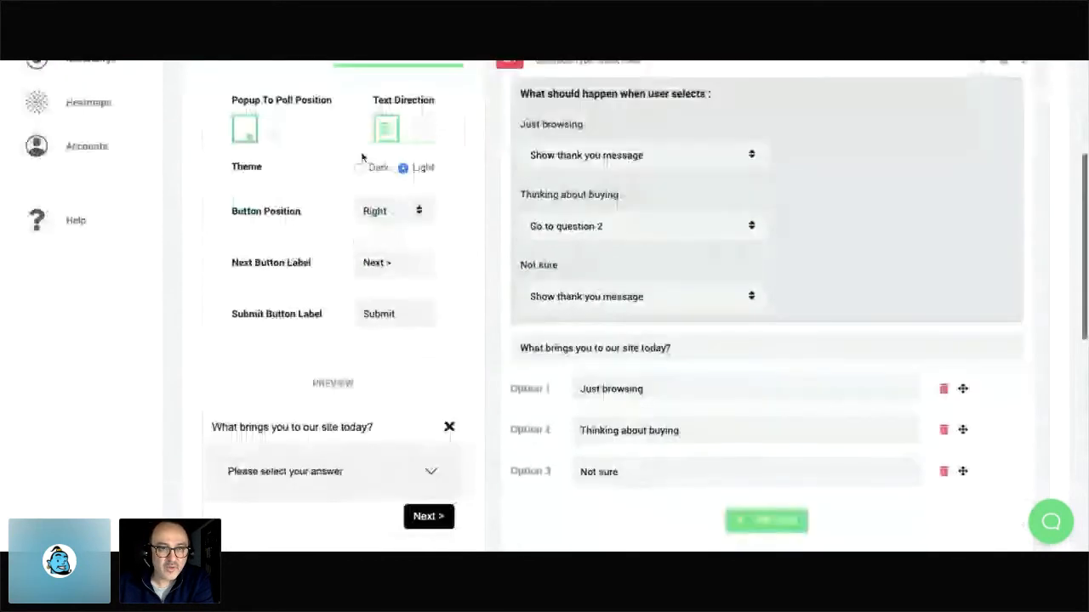
pyautogui.click(359, 168)
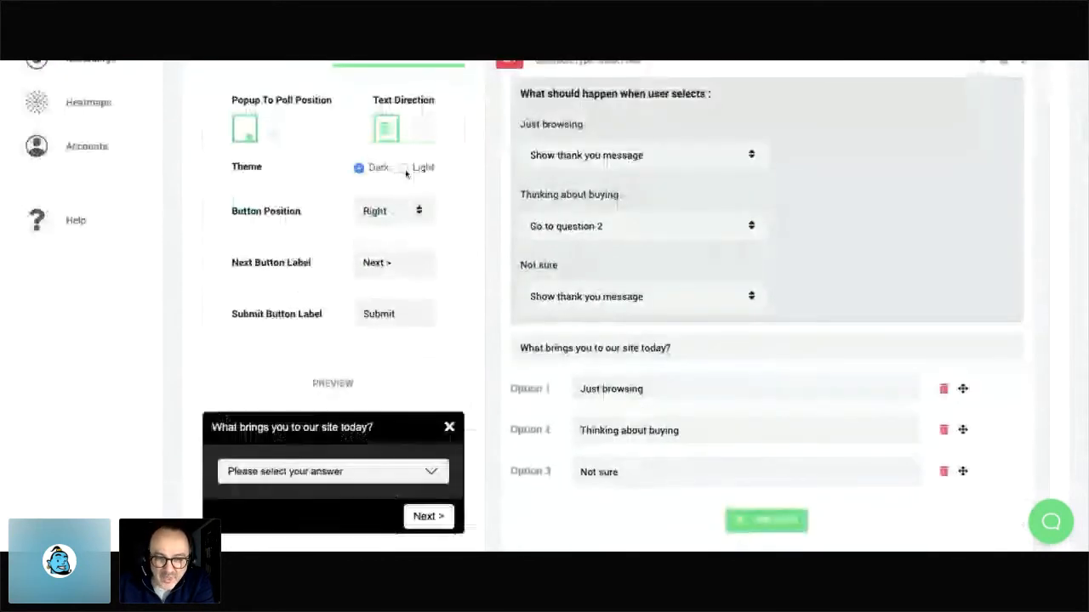
pyautogui.click(405, 170)
# Move on to the poll's configuration and set it to display to visitors after 15 seconds
pyautogui.scroll(-2, 405, 174)
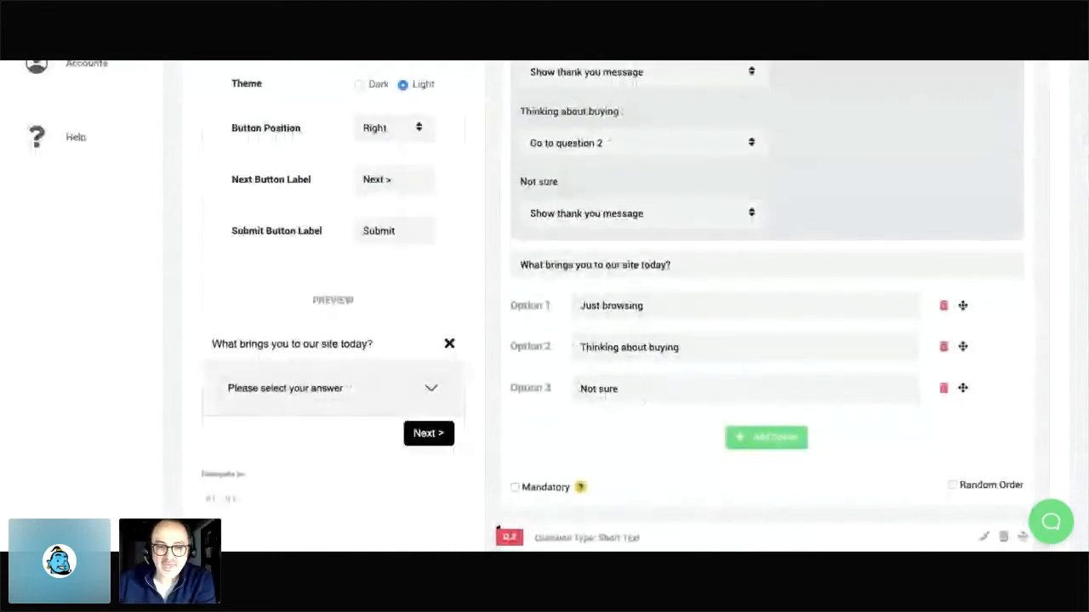
pyautogui.scroll(-5, 544, 307)
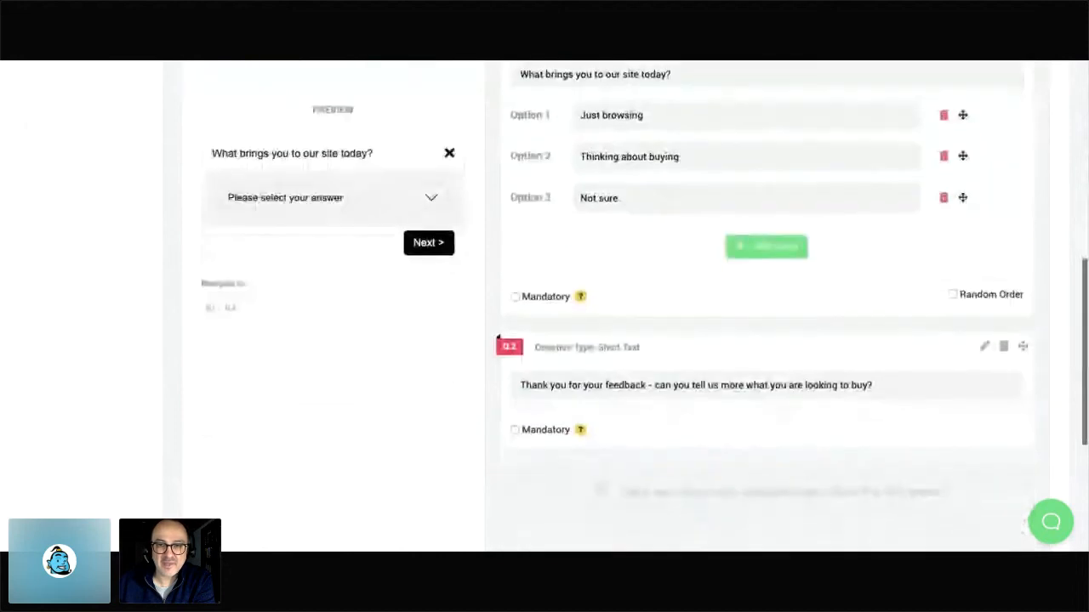
pyautogui.scroll(3, 766, 306)
pyautogui.scroll(8, 396, 358)
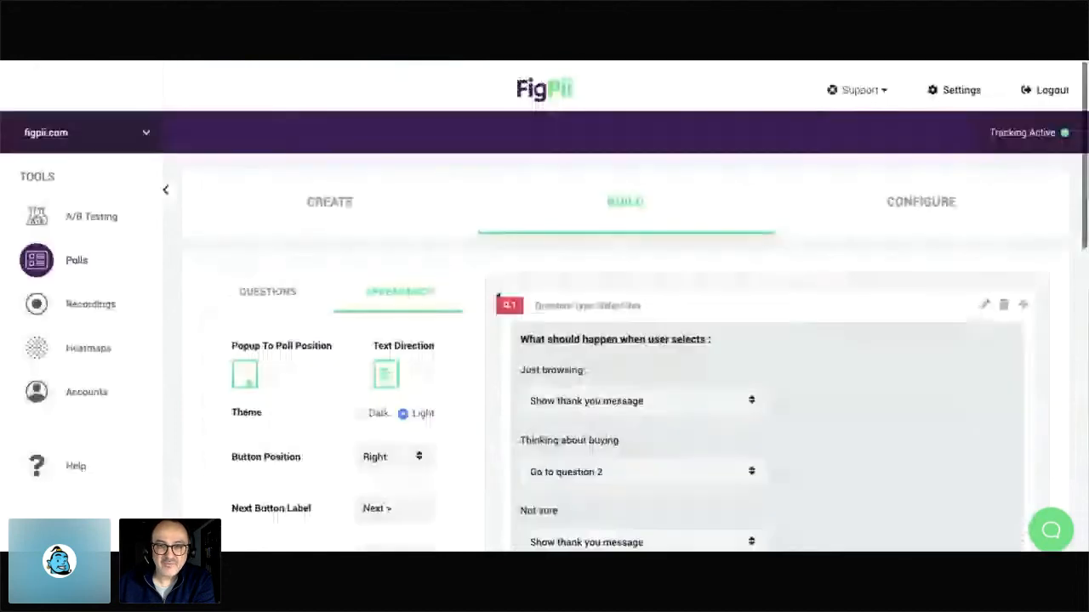
pyautogui.scroll(-6, 396, 357)
pyautogui.scroll(5, 396, 357)
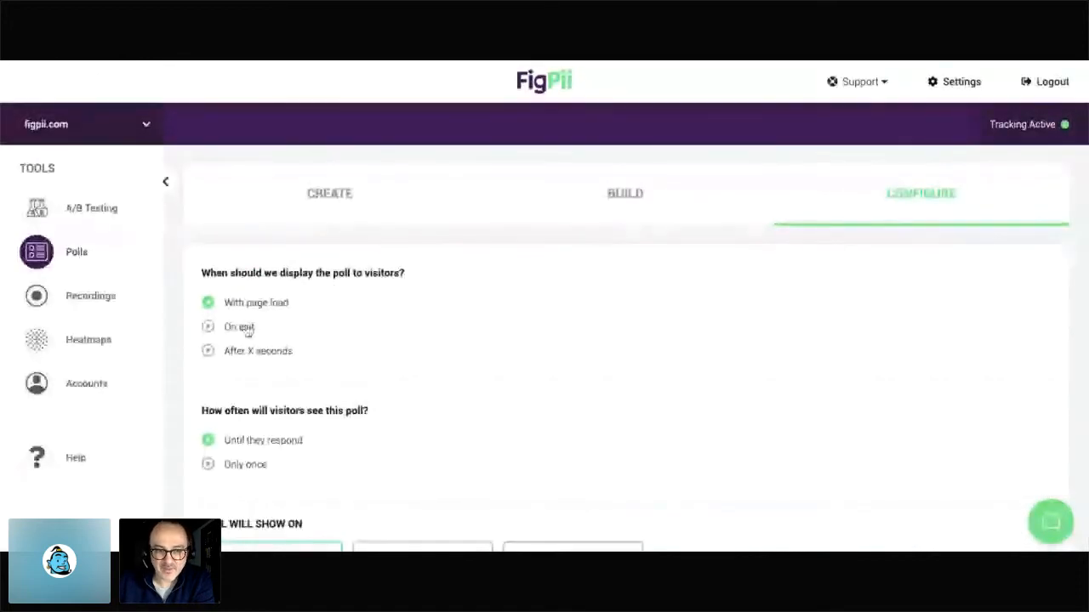
pyautogui.click(213, 354)
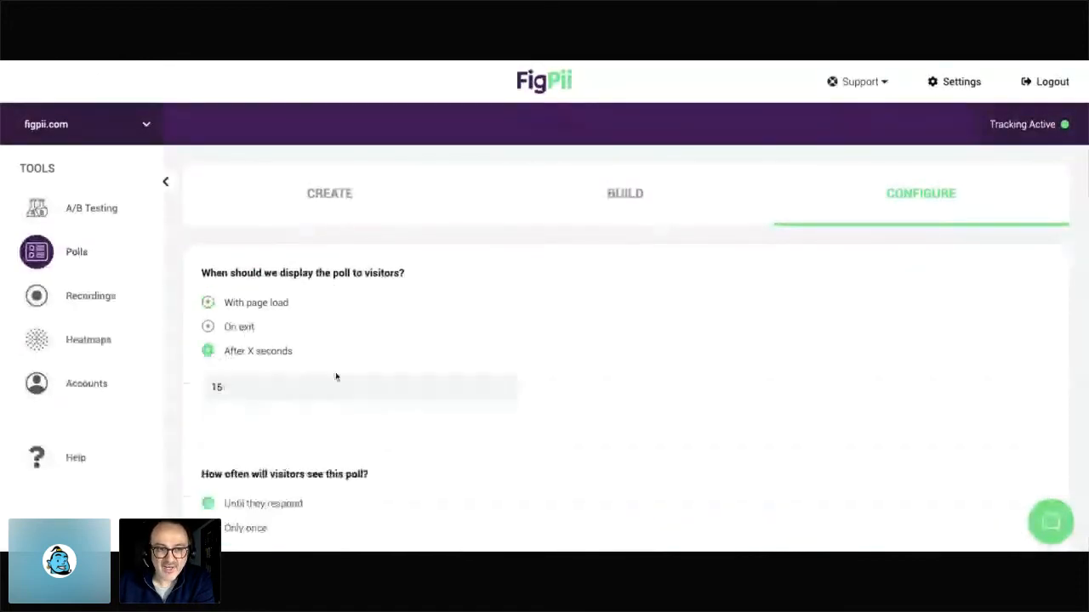
# Review the poll's display timing, display frequency, page targeting, advanced settings and save options
pyautogui.scroll(-2, 561, 328)
pyautogui.scroll(-2, 561, 328)
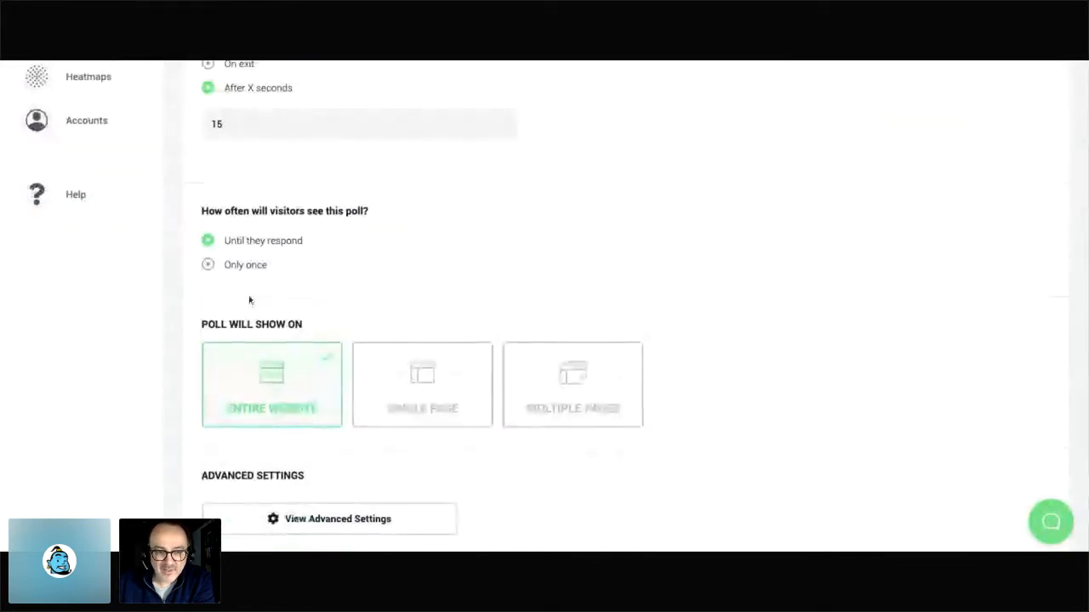
pyautogui.scroll(-2, 479, 284)
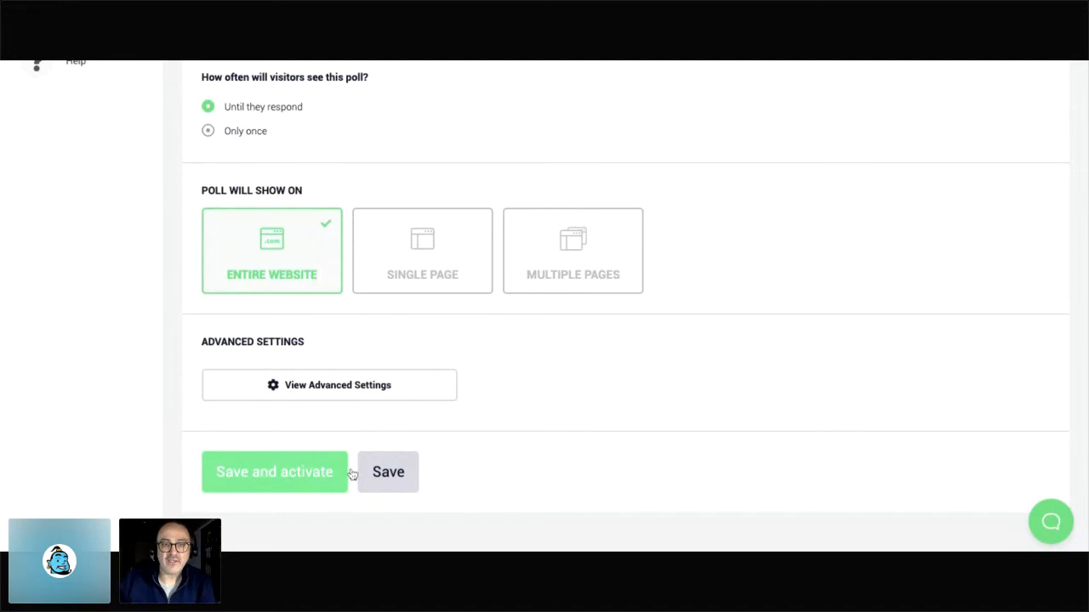
pyautogui.scroll(1, 552, 407)
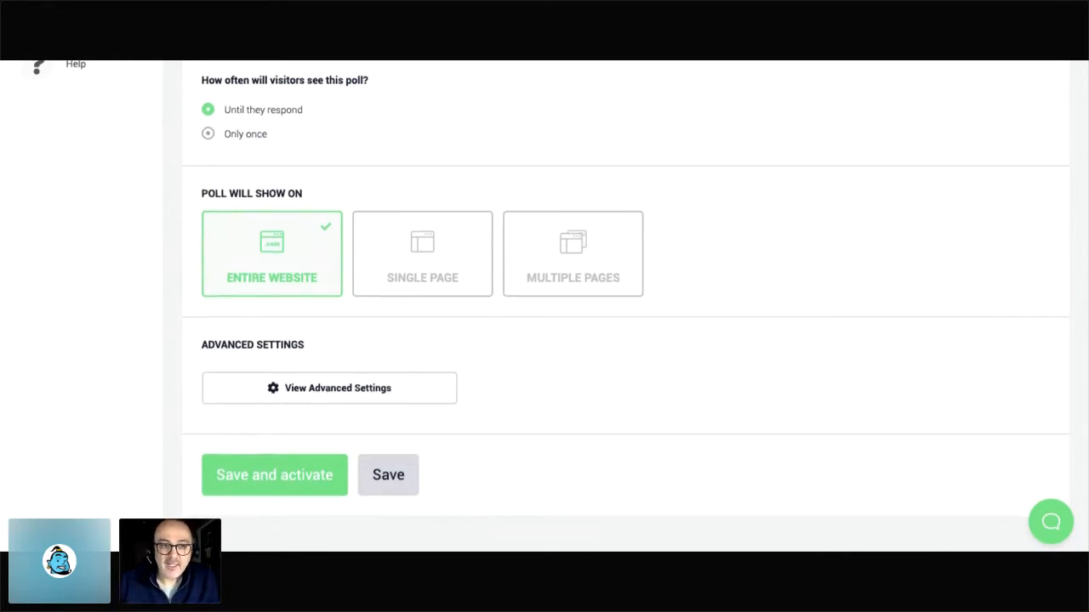
pyautogui.scroll(2, 625, 306)
pyautogui.scroll(3, 625, 306)
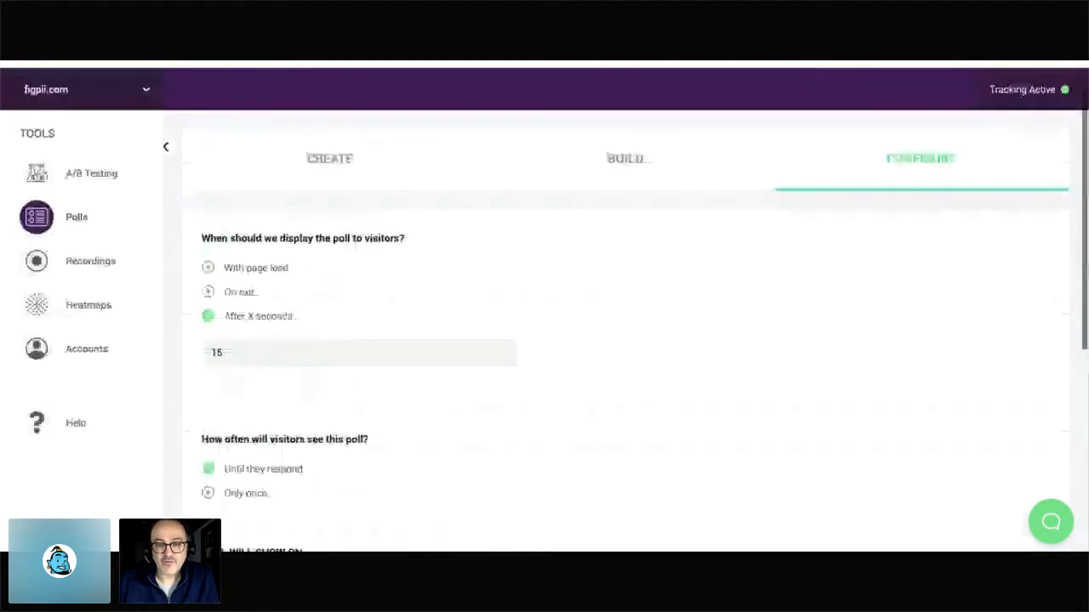
pyautogui.scroll(1, 625, 306)
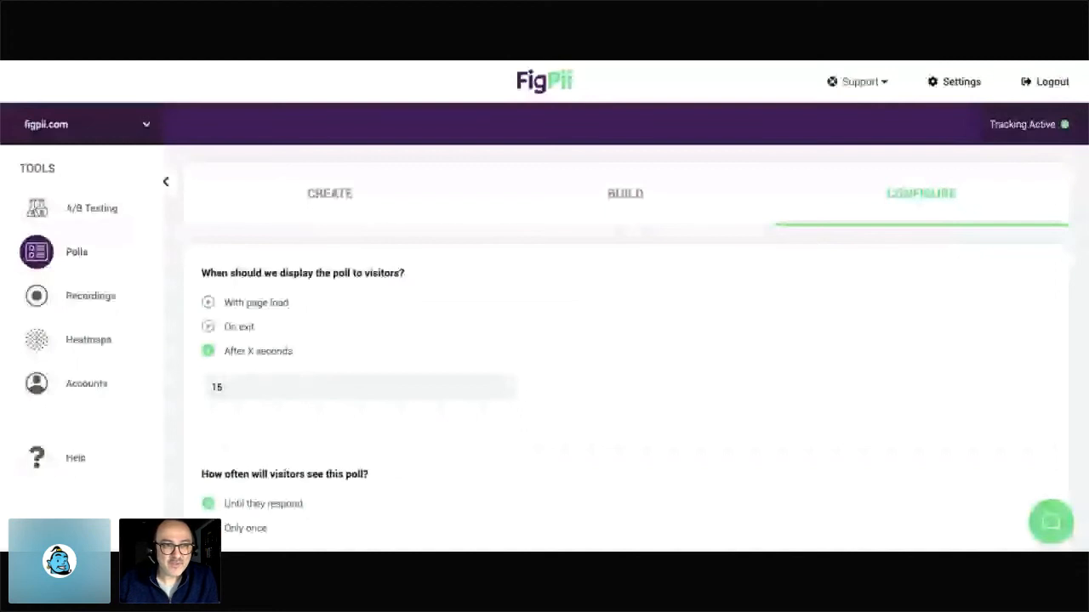
pyautogui.scroll(-1, 837, 265)
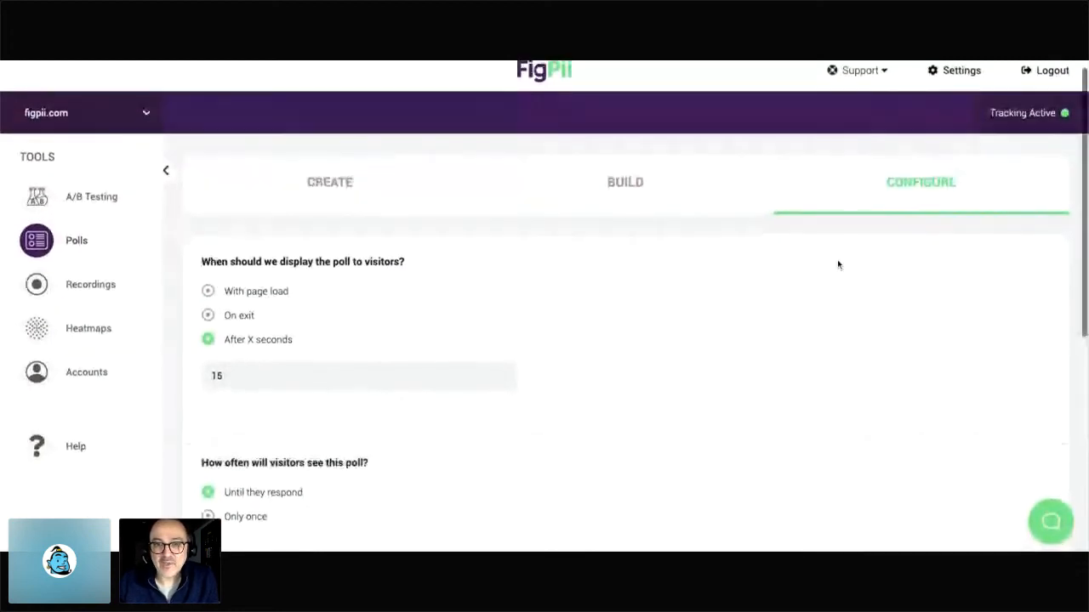